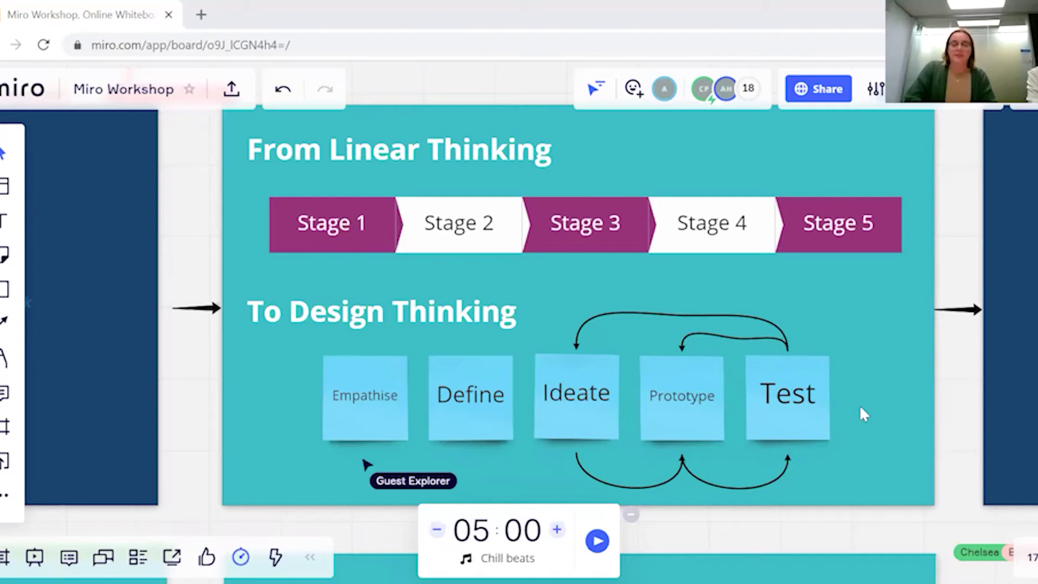
Pan the board to the 'First thing's first' poll frame with its five familiarity answer notes.
left_click_drag(871, 409, 931, 82)
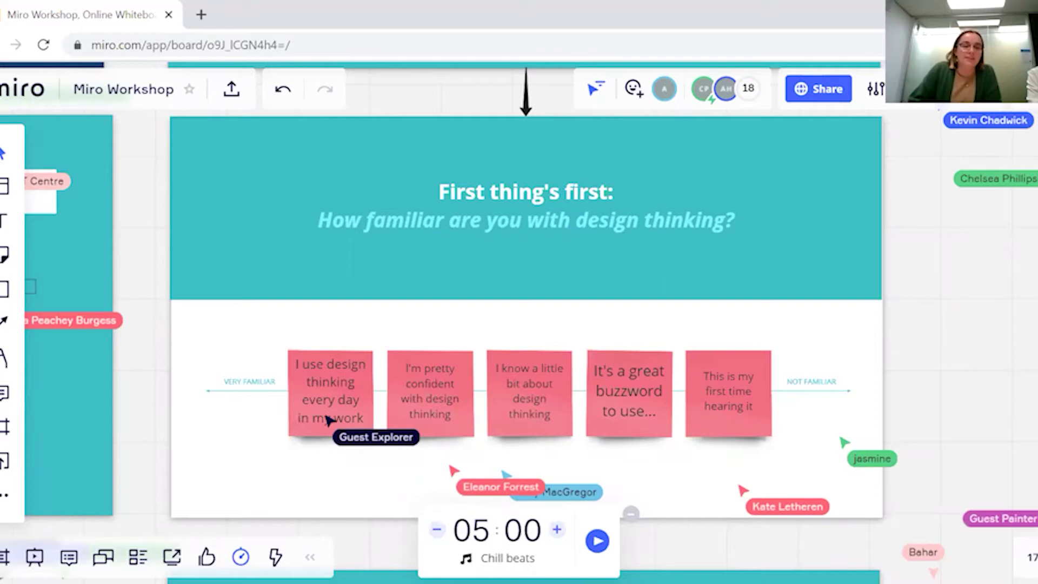
Start the 'Design Thinking Poll' voting session from the Voting panel and begin voting.
left_click(208, 555)
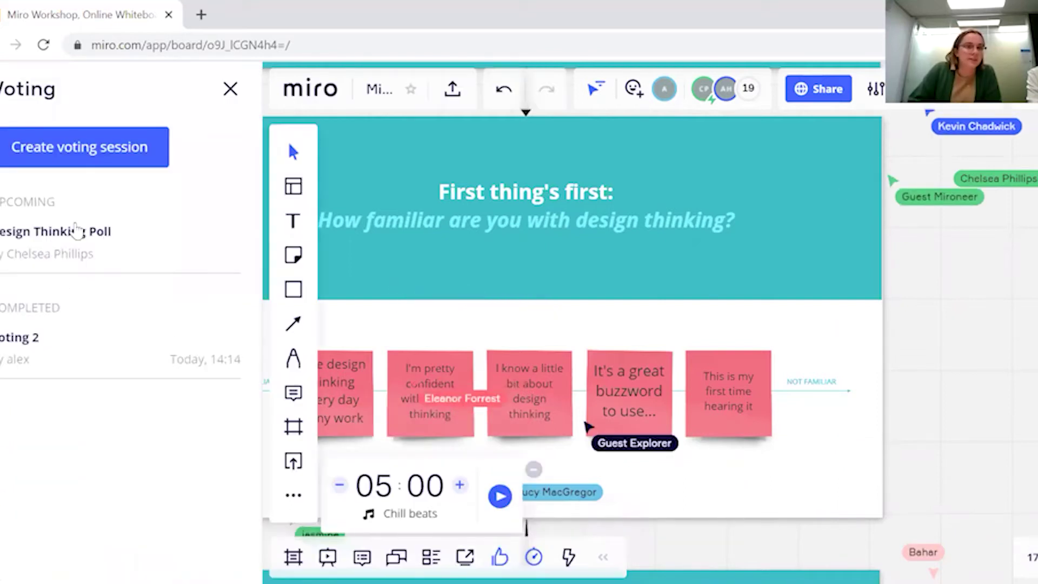
left_click(75, 232)
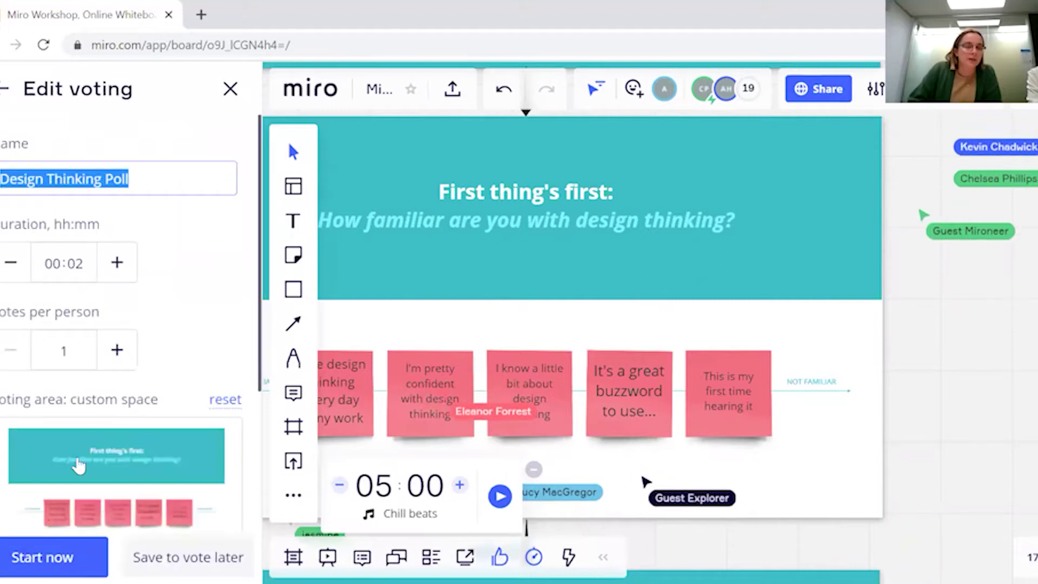
left_click(54, 557)
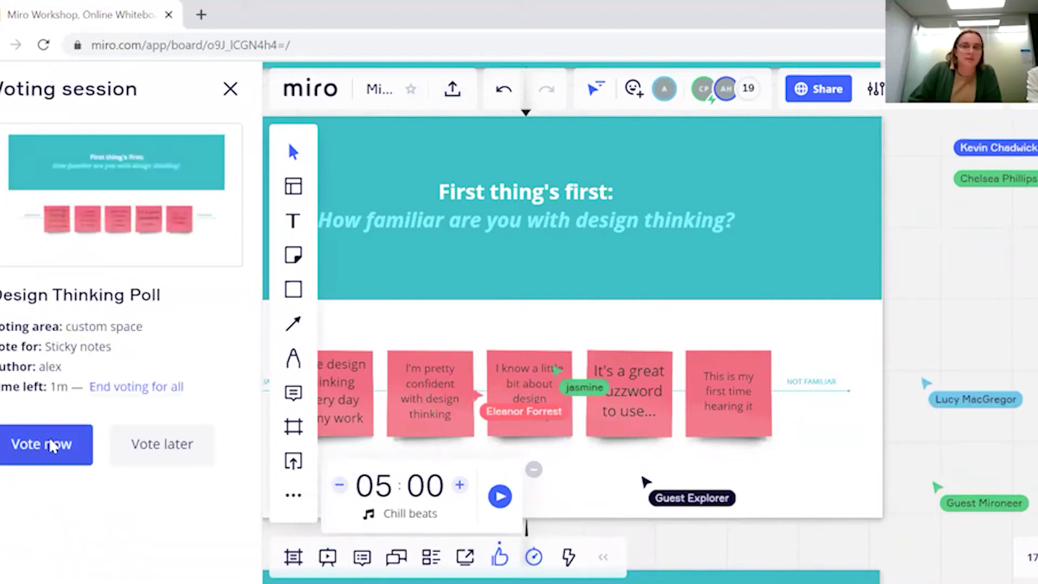
left_click(79, 445)
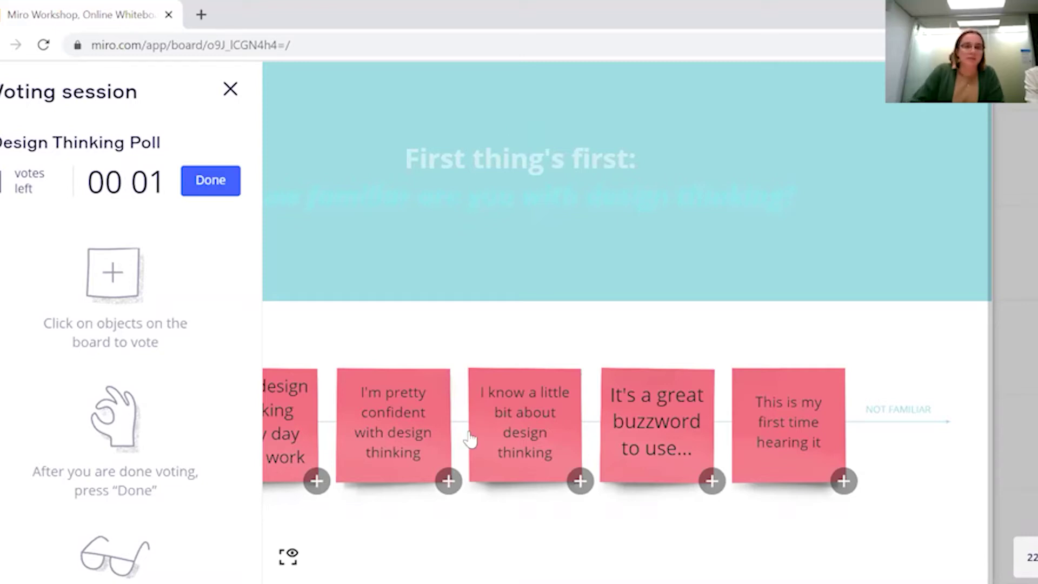
Vote for the 'I use design thinking every day in my work' note and submit.
left_click(317, 481)
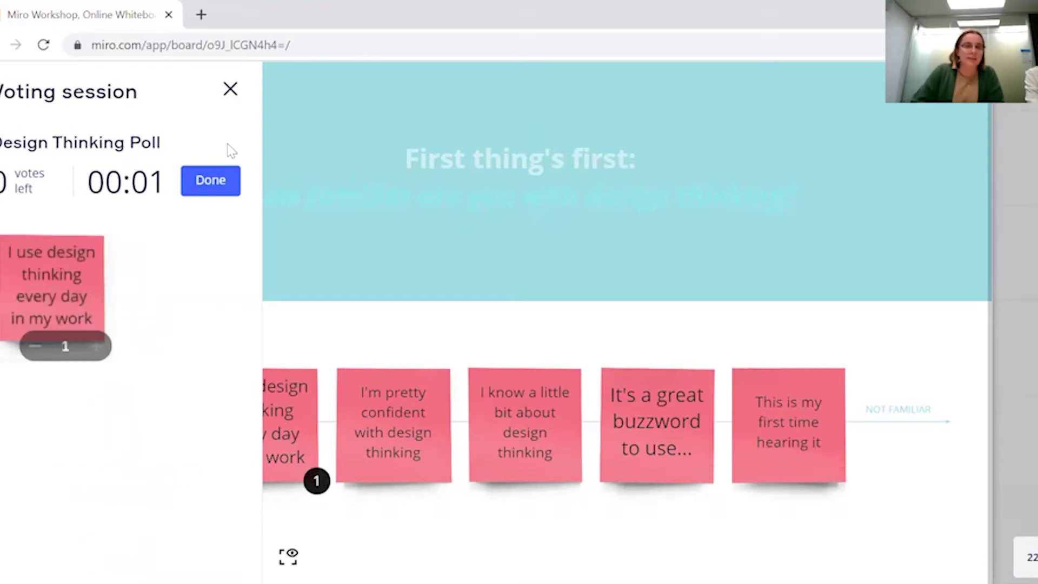
left_click(211, 189)
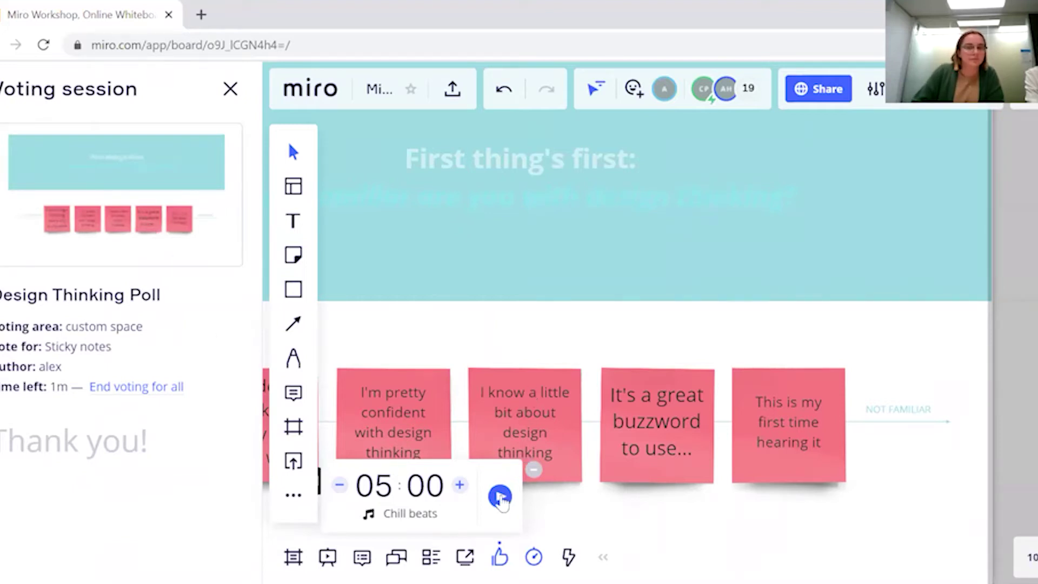
Reduce the poll countdown timer to 00:00 and close the timer controls.
left_click(340, 490)
left_click(340, 489)
left_click(340, 489)
left_click(340, 489)
left_click(340, 489)
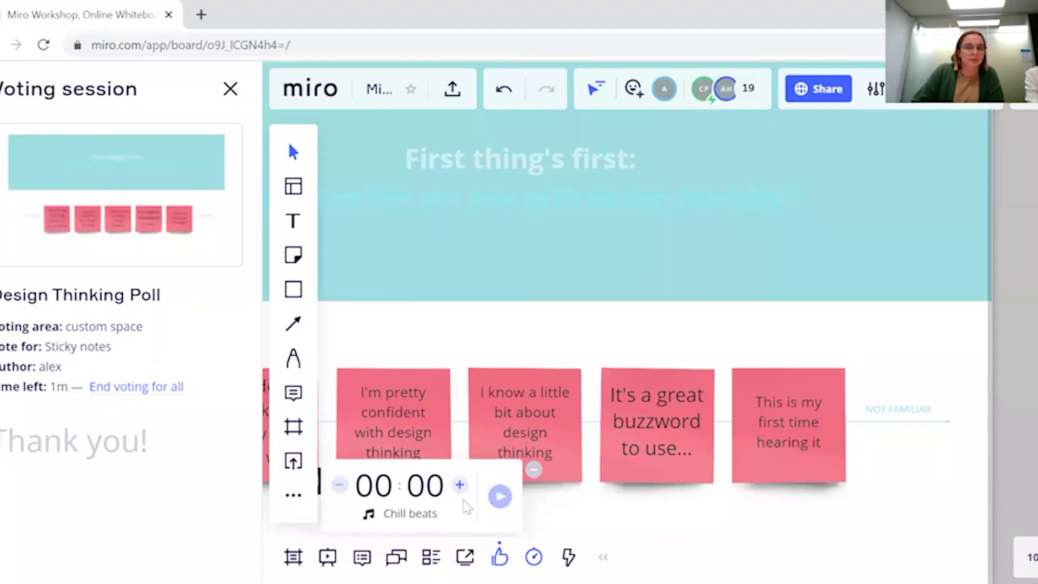
left_click(533, 471)
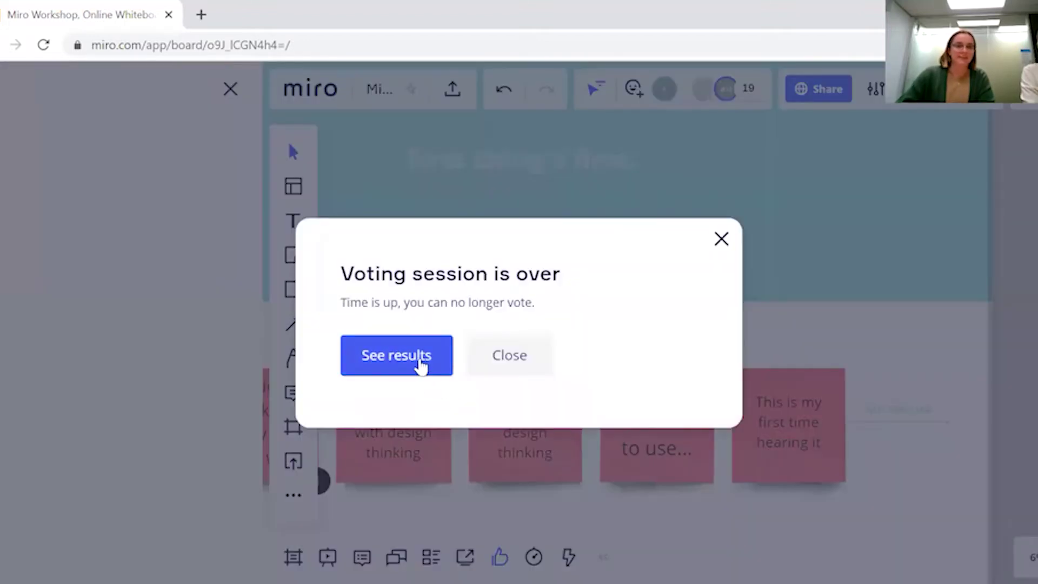
View the poll results showing 7, 5, 4 and 2 votes, then close the Results panel.
left_click(416, 354)
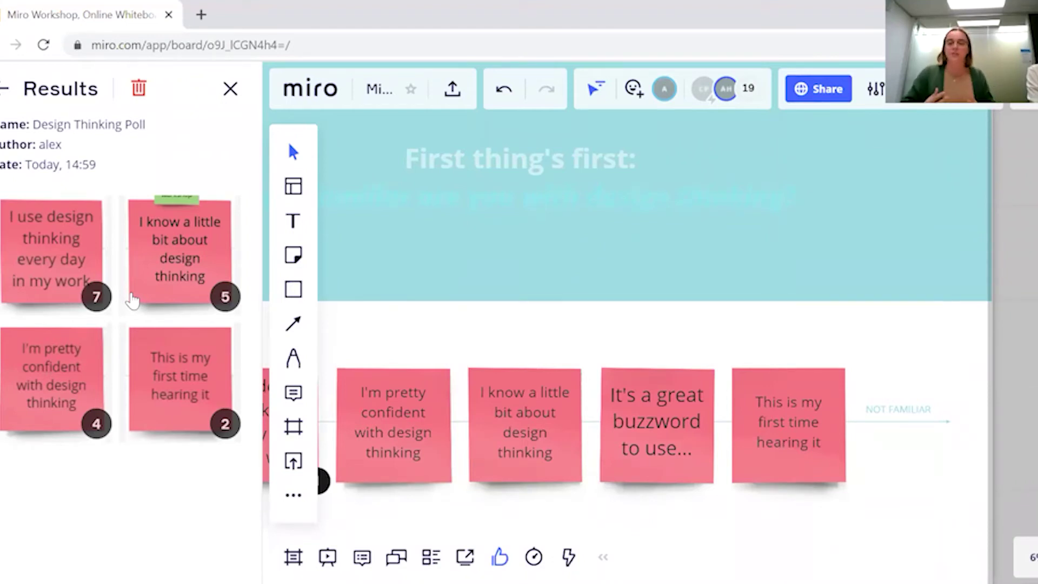
left_click(229, 88)
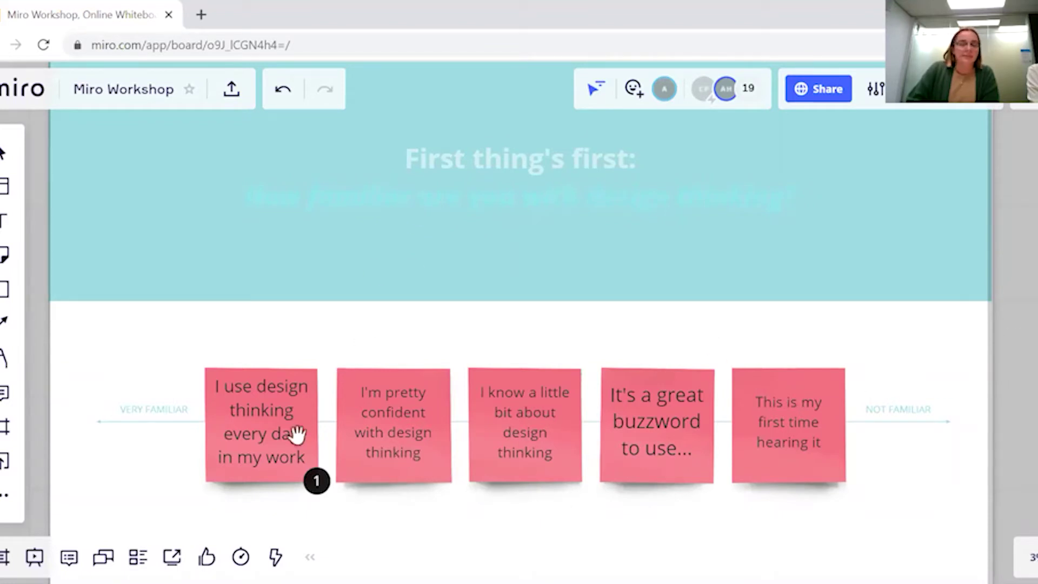
Check and close the voting sessions list, then reload the board to show participants' new notes.
left_click(207, 558)
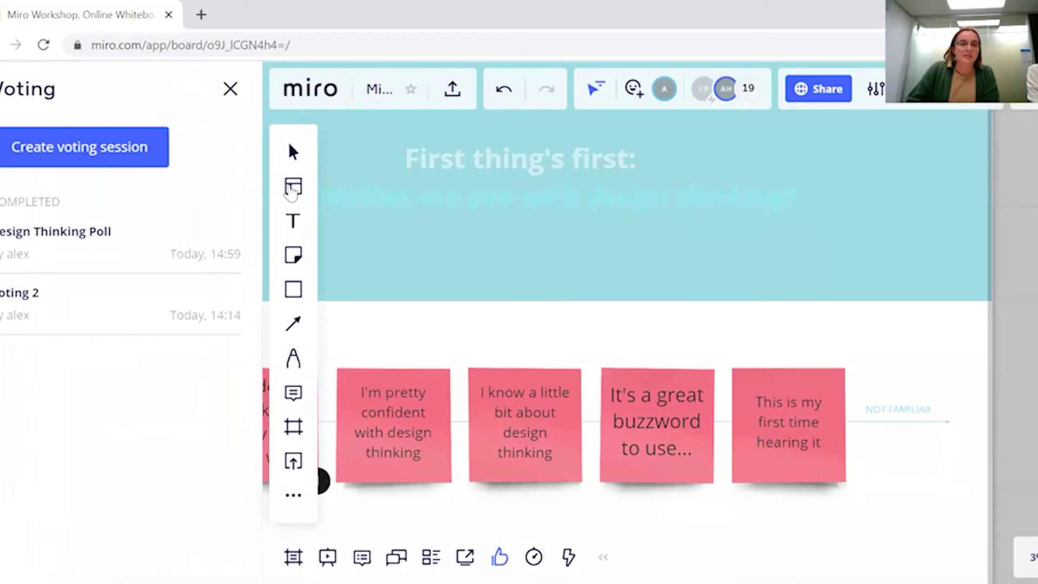
left_click(236, 94)
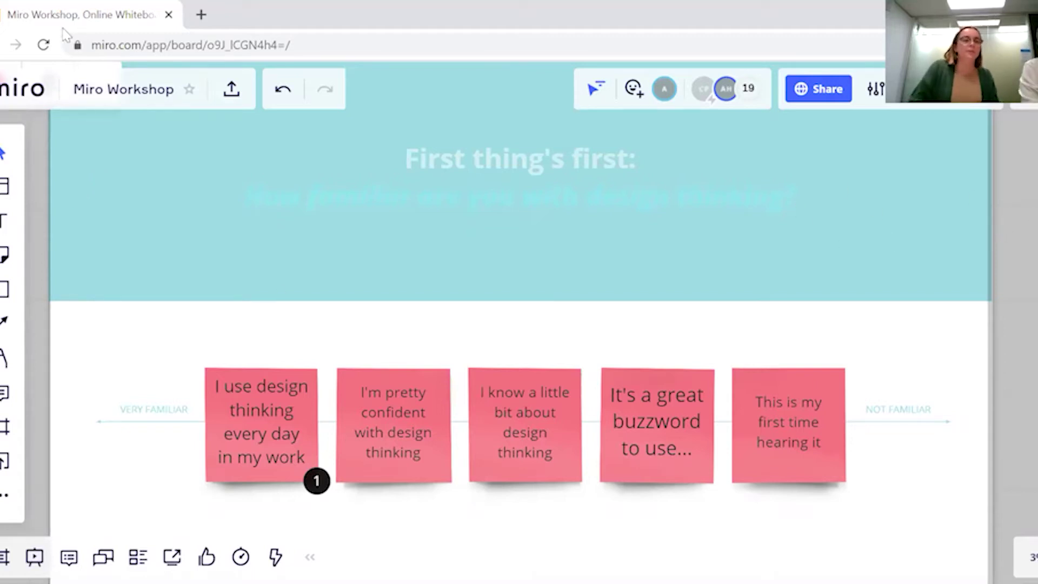
left_click(42, 47)
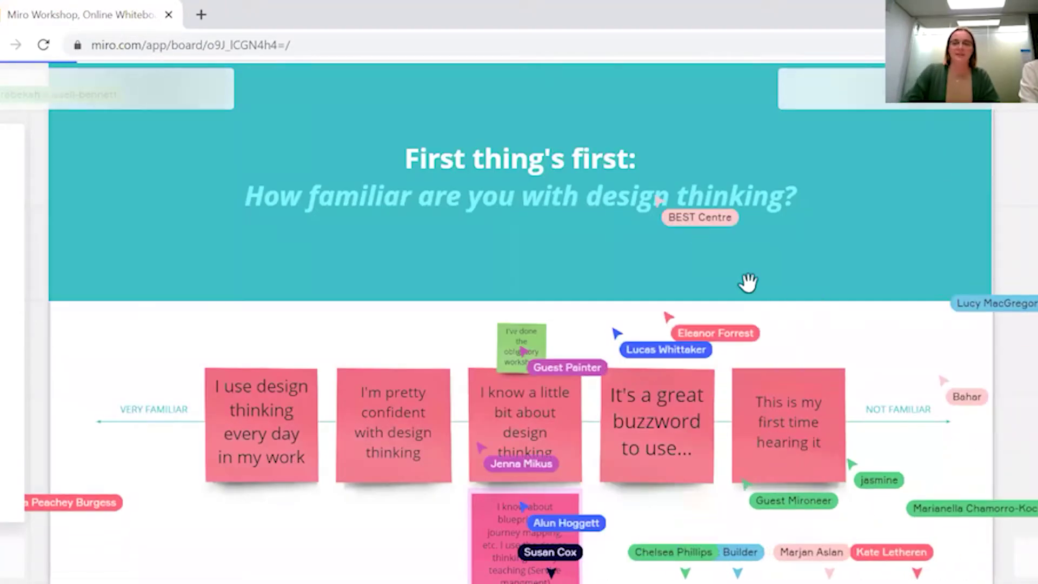
Zoom out and scroll to the 'Design Thinking' definition frame with its orange and blue notes.
scroll(748, 282, "down", 4)
scroll(748, 283, "down", 1)
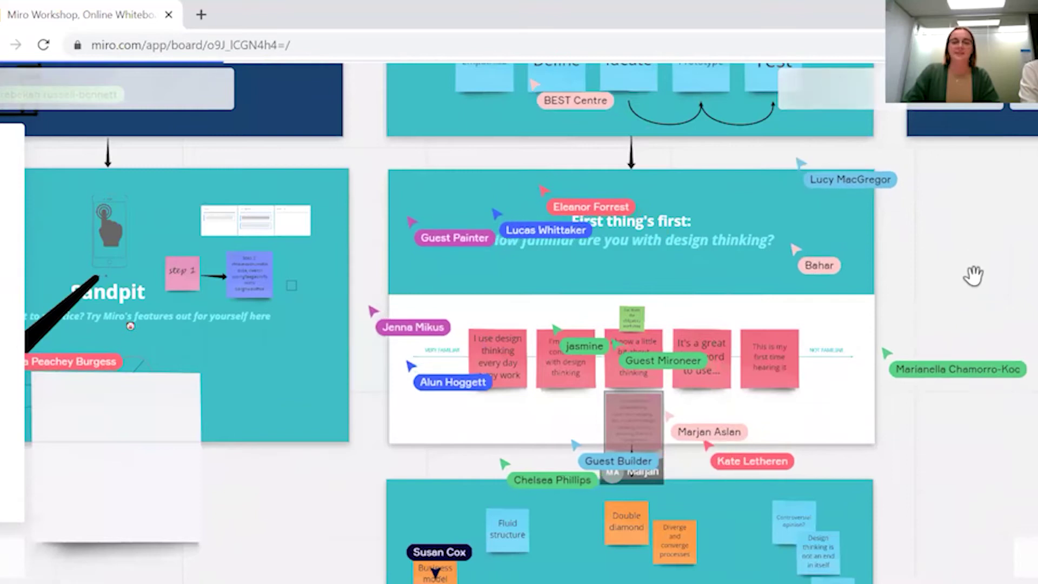
scroll(883, 311, "down", 5)
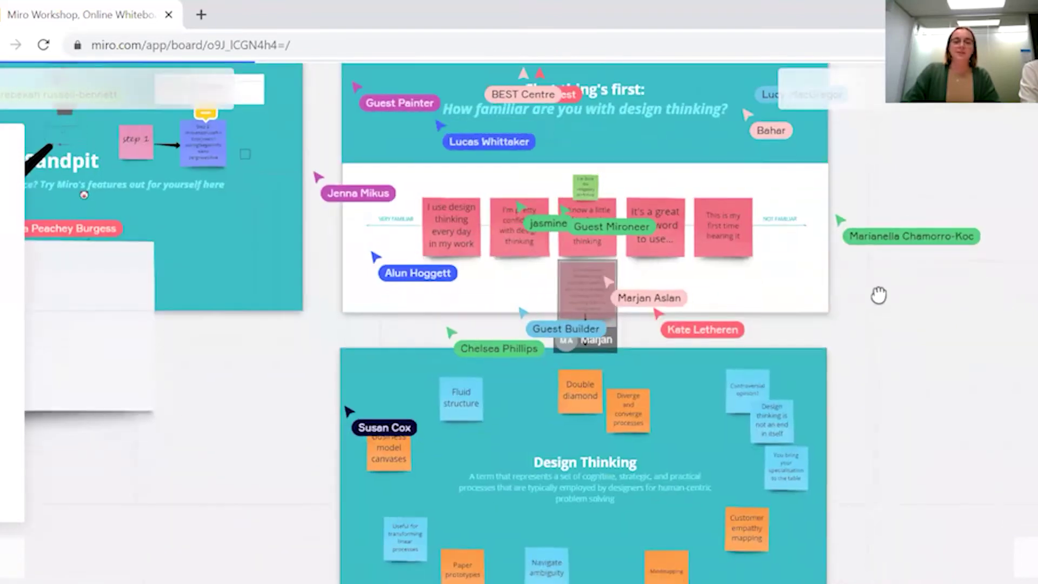
scroll(590, 273, "up", 1)
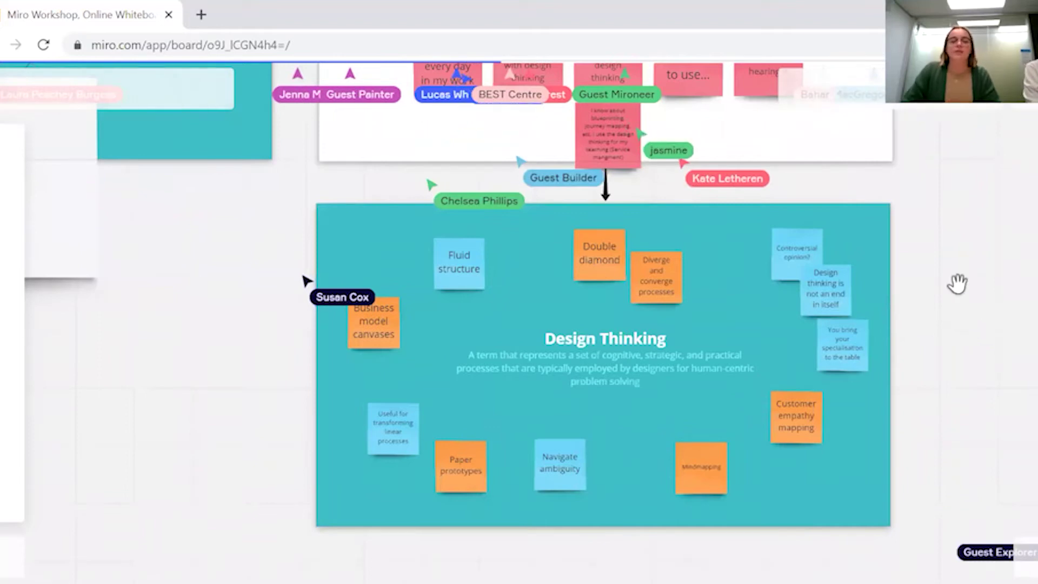
scroll(941, 296, "down", 1)
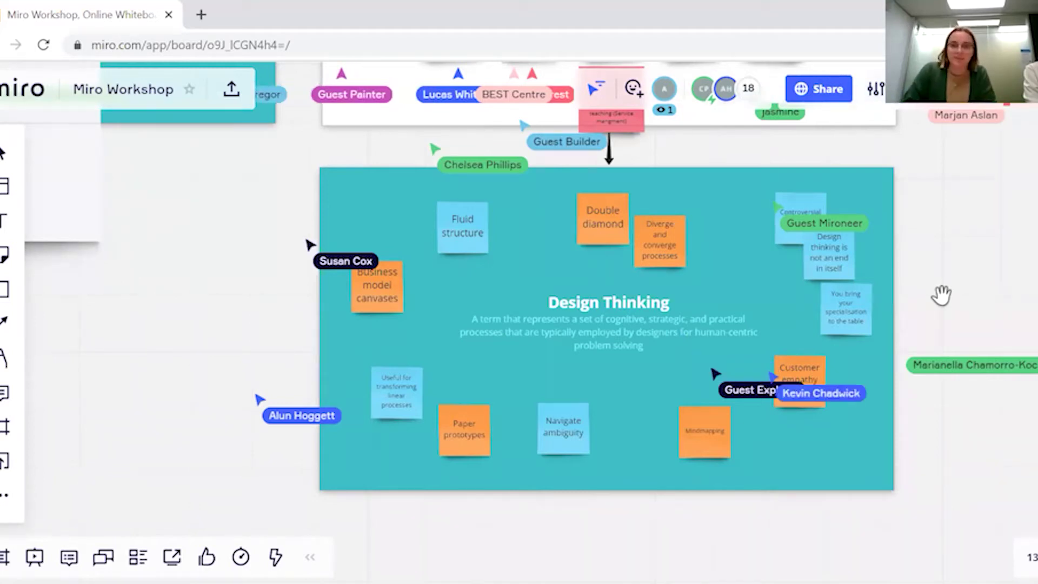
Pan left to the 'Mindmapping' frame beside the five-stage process frame.
left_click_drag(835, 238, 806, 234)
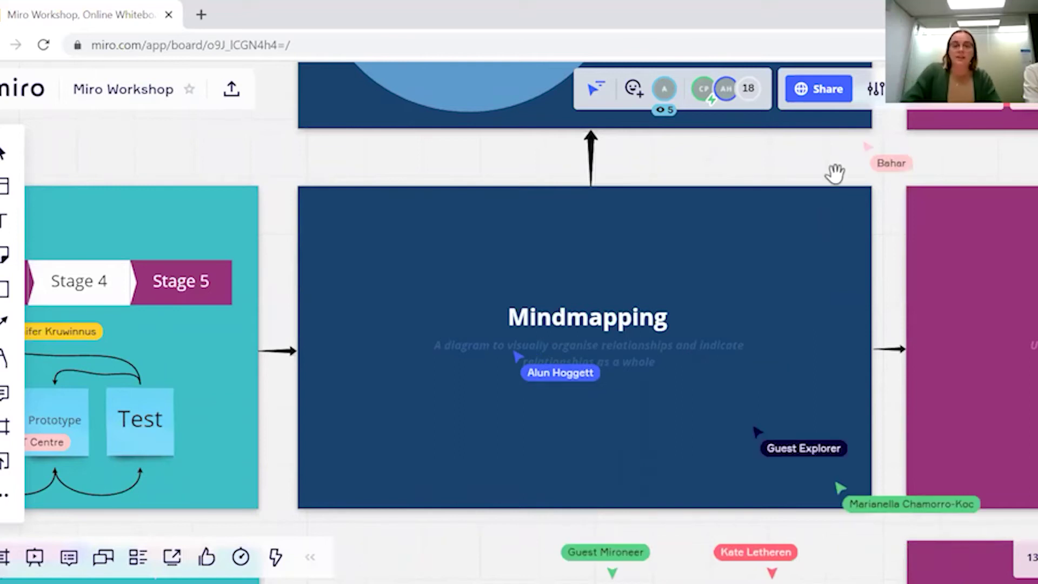
Zoom into the footy-club engagement mindmap circle, showing the 'Free beer' note beside Music.
left_click_drag(835, 174, 825, 243)
scroll(866, 528, "up", 5)
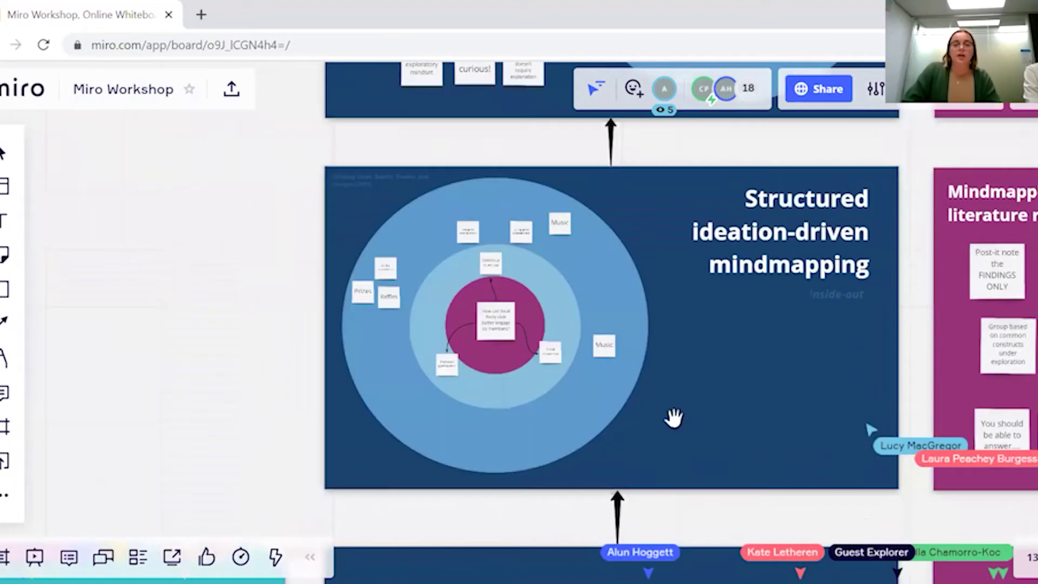
scroll(627, 379, "up", 2)
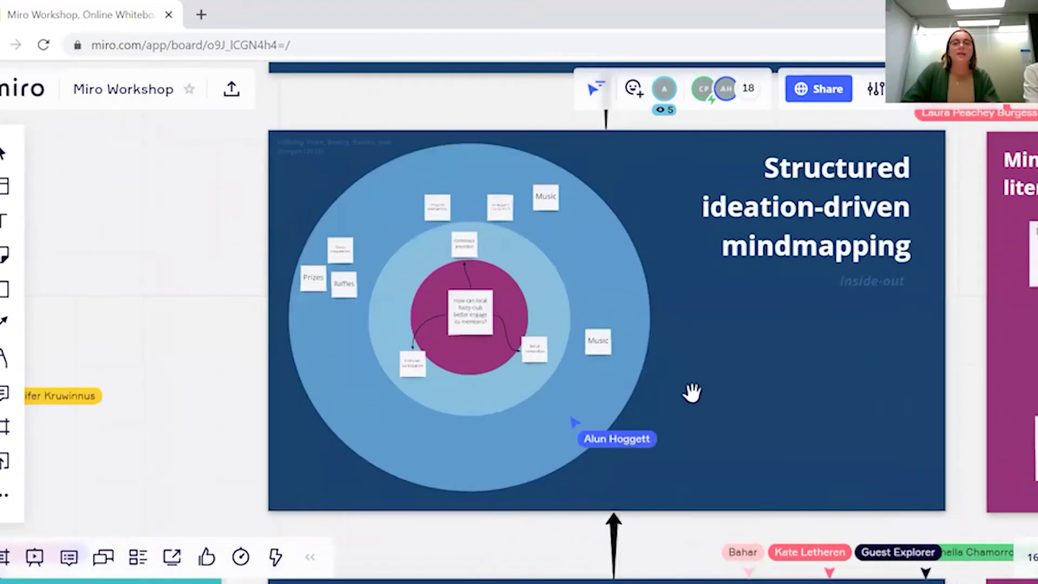
scroll(725, 399, "up", 2)
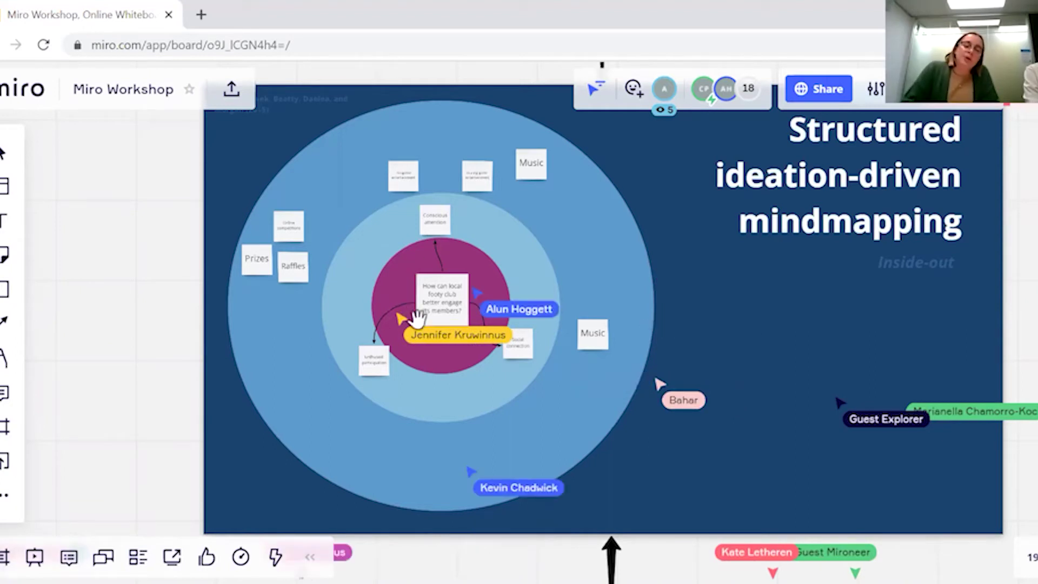
scroll(420, 314, "up", 2)
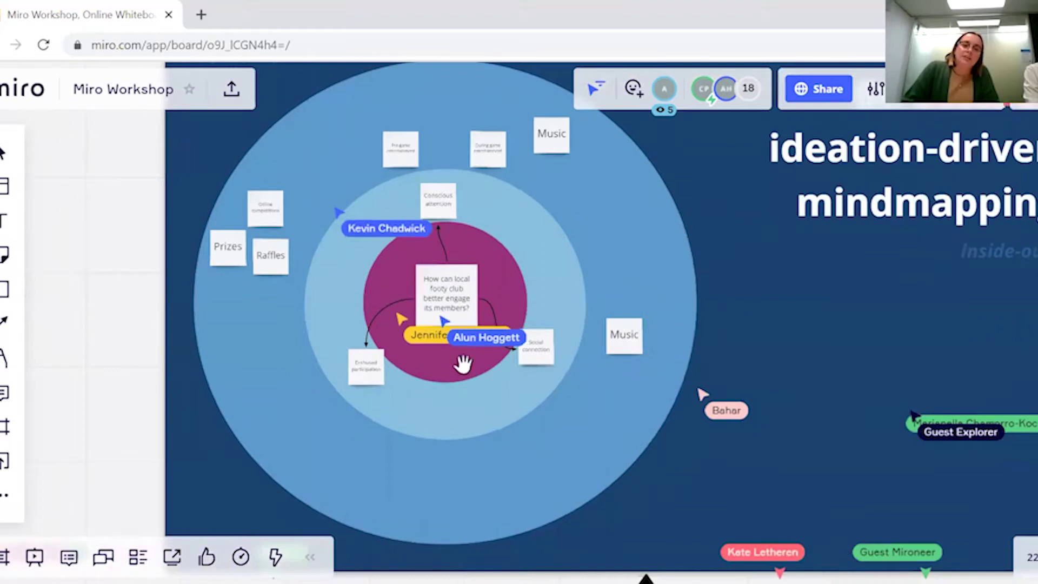
scroll(417, 328, "up", 2)
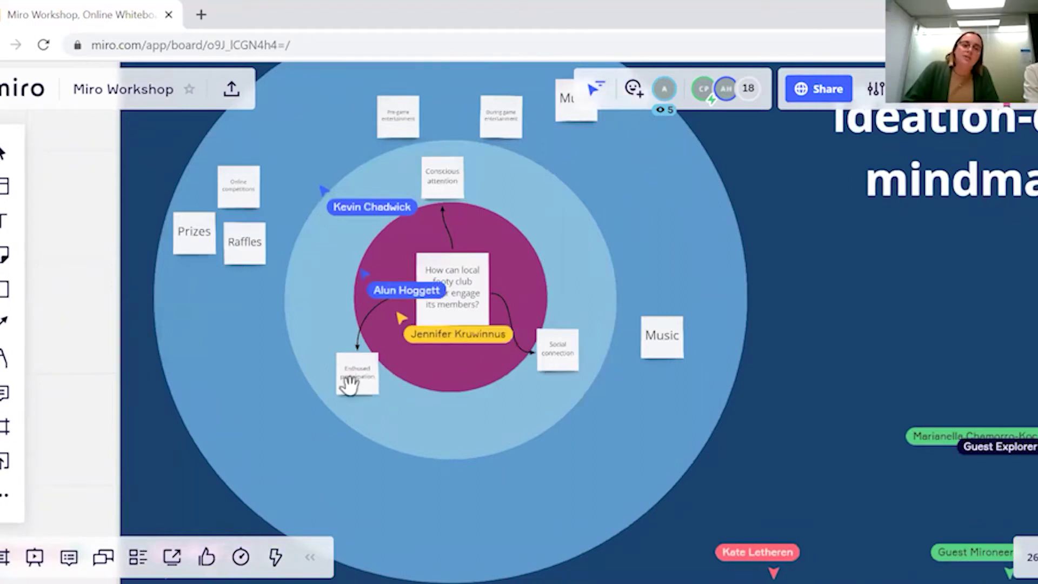
scroll(598, 315, "up", 2)
scroll(422, 227, "up", 2)
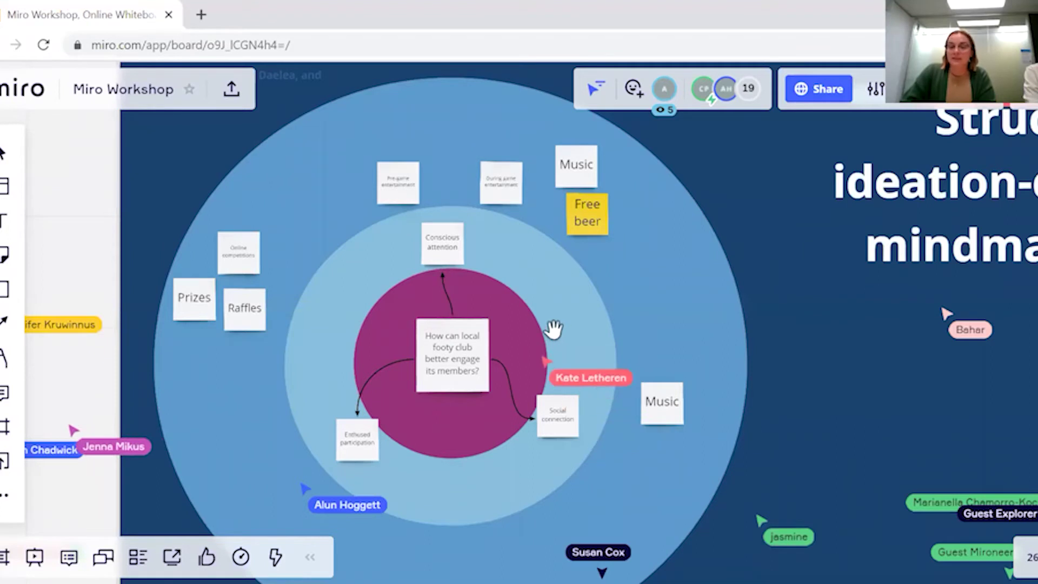
Zoom in on the 'Data-driven mindmapping' frame with its grouping and 'Be curious!' notes.
scroll(552, 329, "down", 3)
scroll(255, 216, "up", 5)
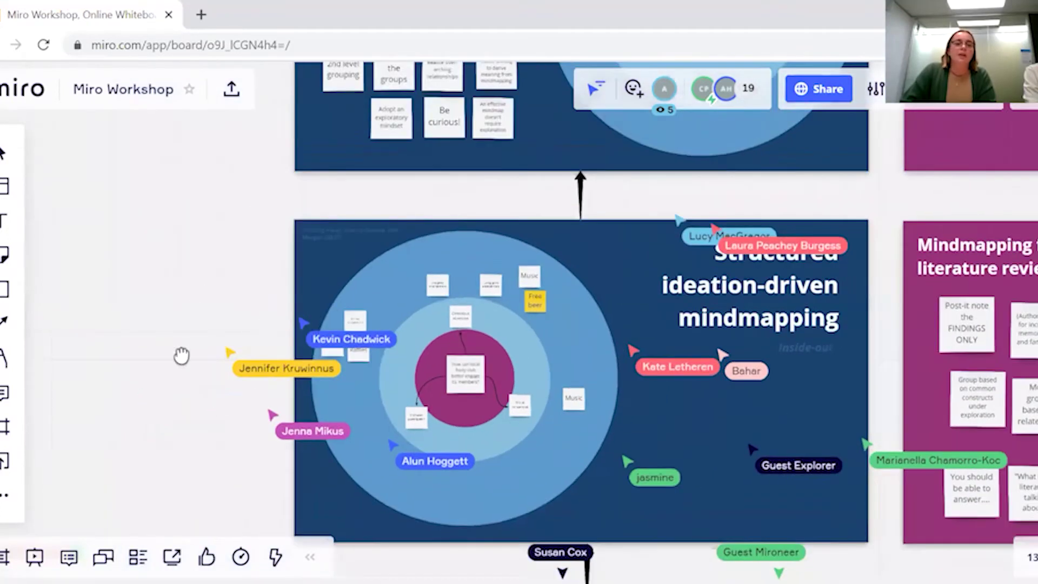
scroll(135, 357, "up", 2)
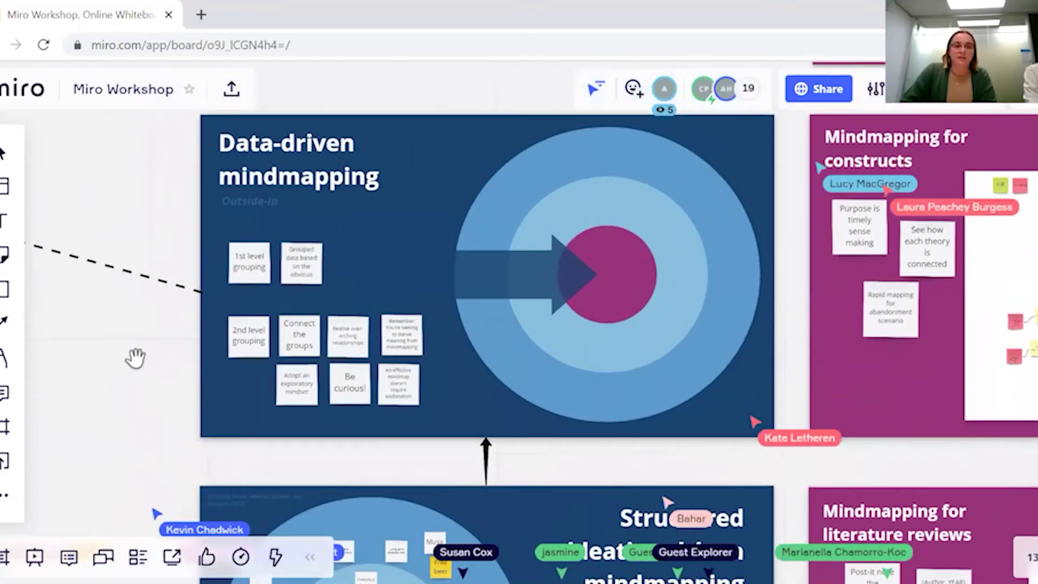
scroll(135, 357, "up", 2)
scroll(178, 288, "up", 3)
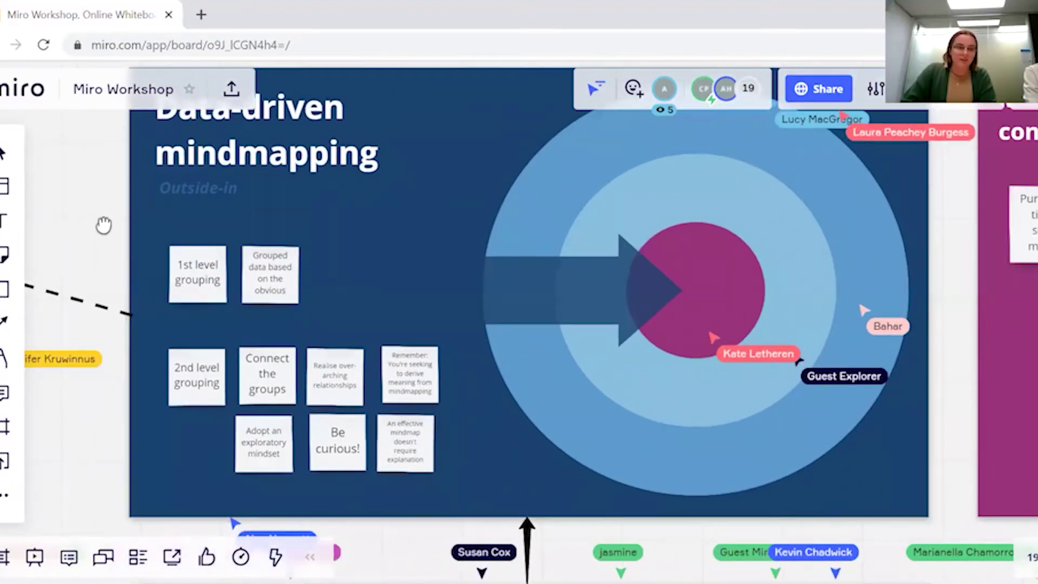
scroll(103, 226, "up", 2)
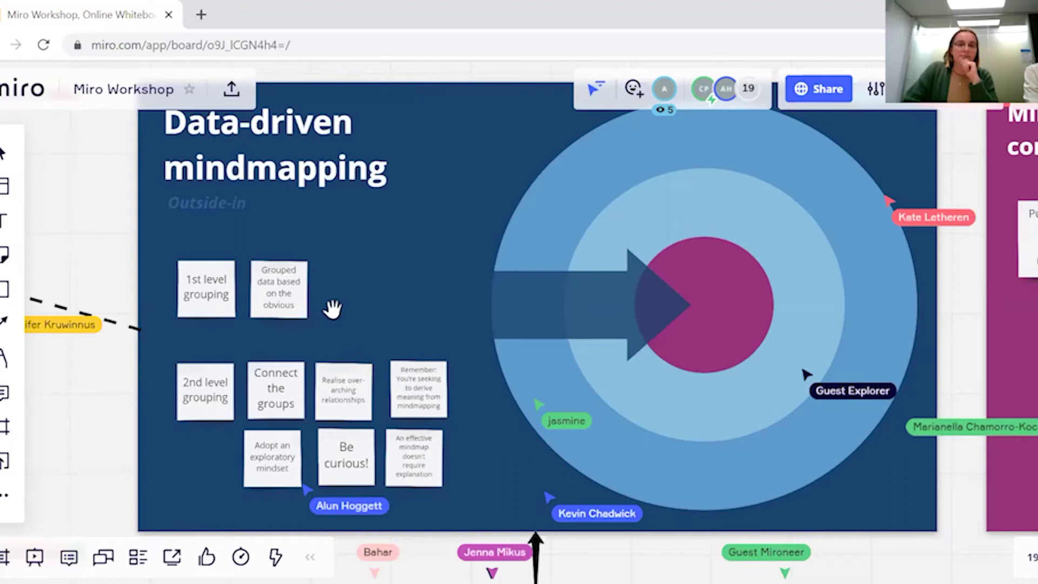
scroll(332, 309, "down", 5)
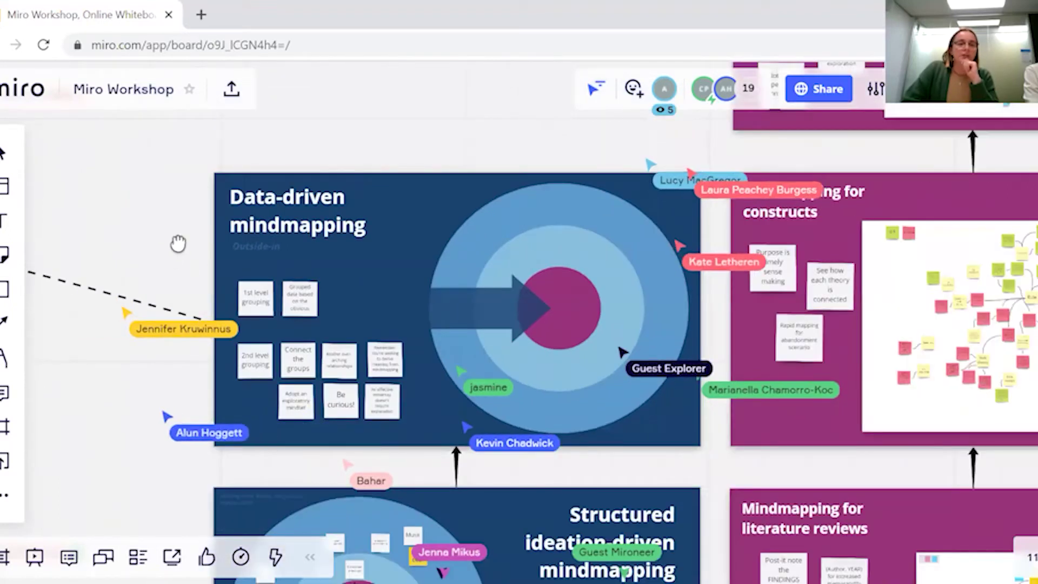
left_click_drag(195, 252, 280, 252)
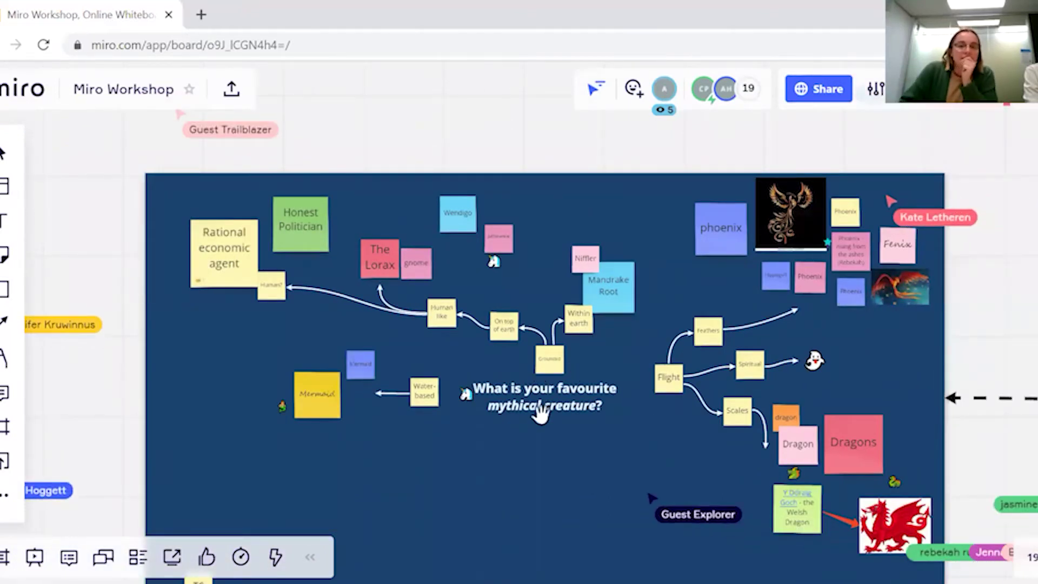
scroll(540, 414, "up", 2)
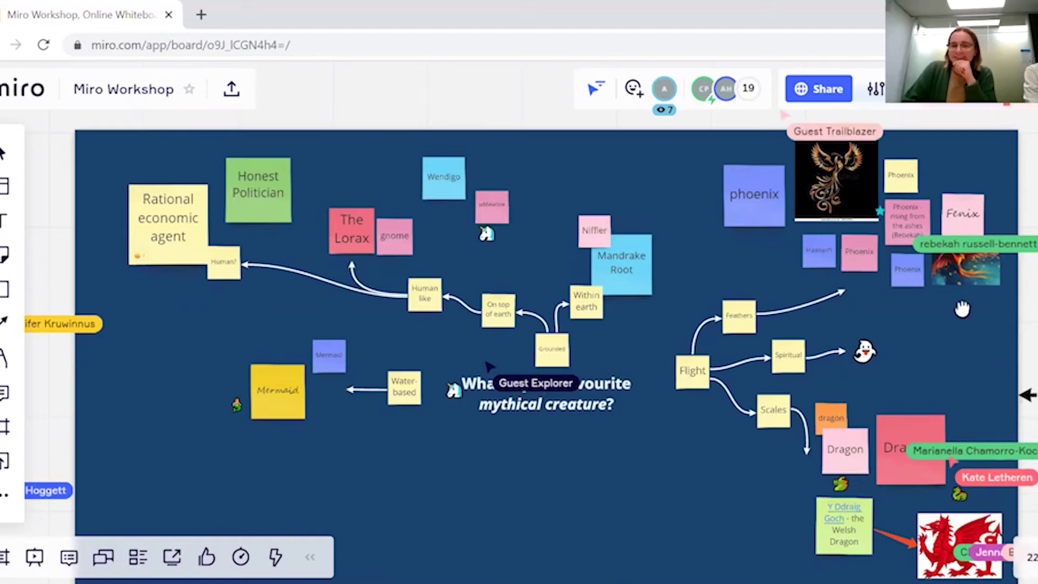
scroll(855, 334, "down", 2)
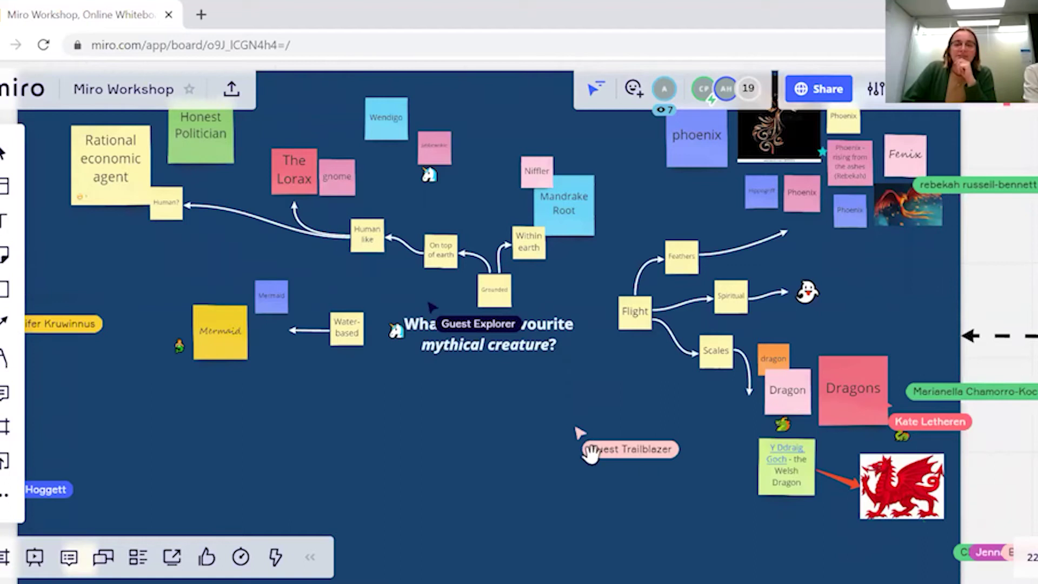
scroll(644, 441, "up", 1)
scroll(679, 366, "left", 3)
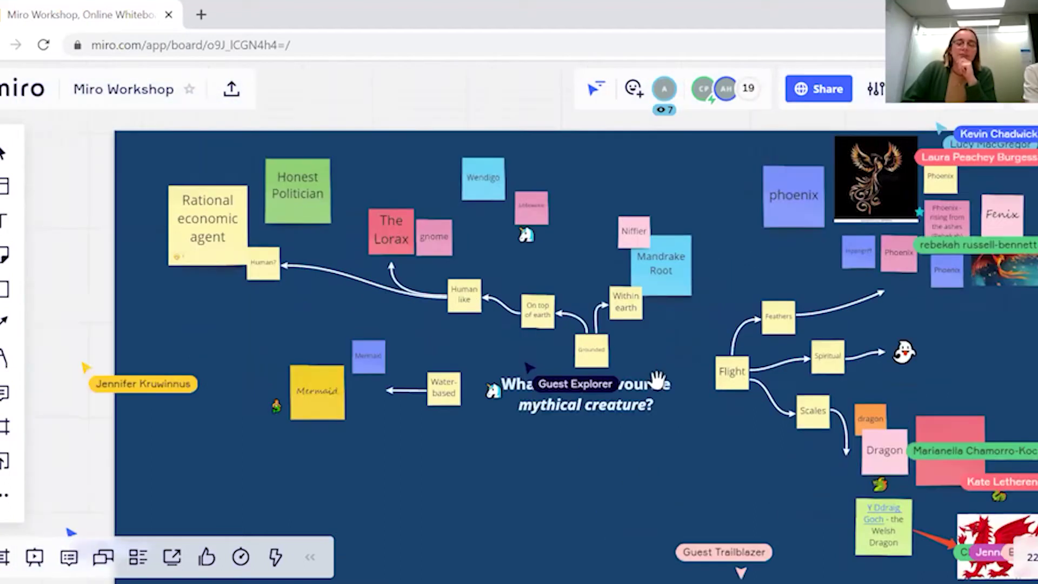
scroll(610, 348, "up", 2)
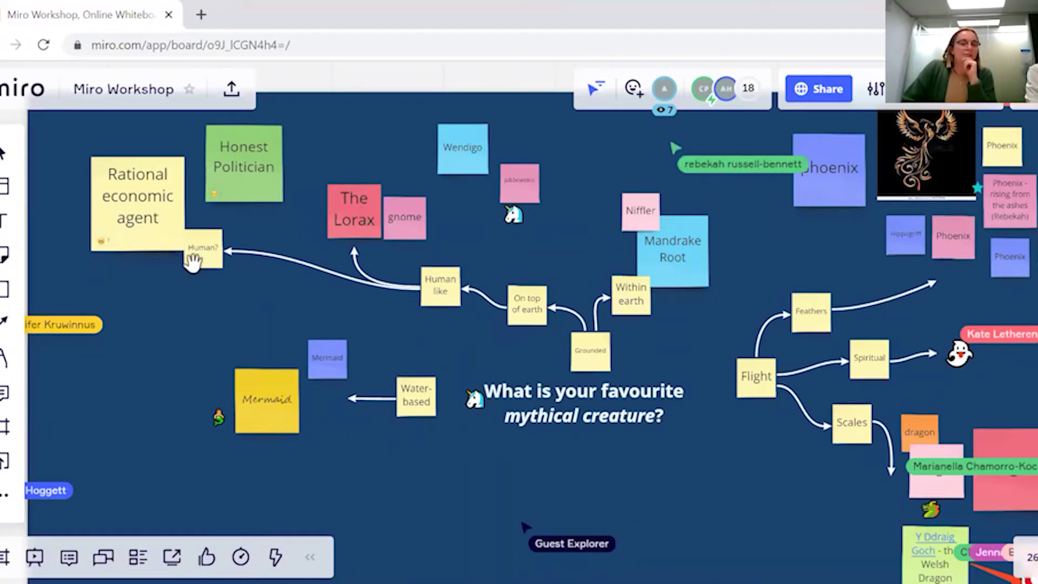
Zoom out over the mythical creature and feeling frames and pan up-left into open board space.
scroll(511, 415, "down", 3)
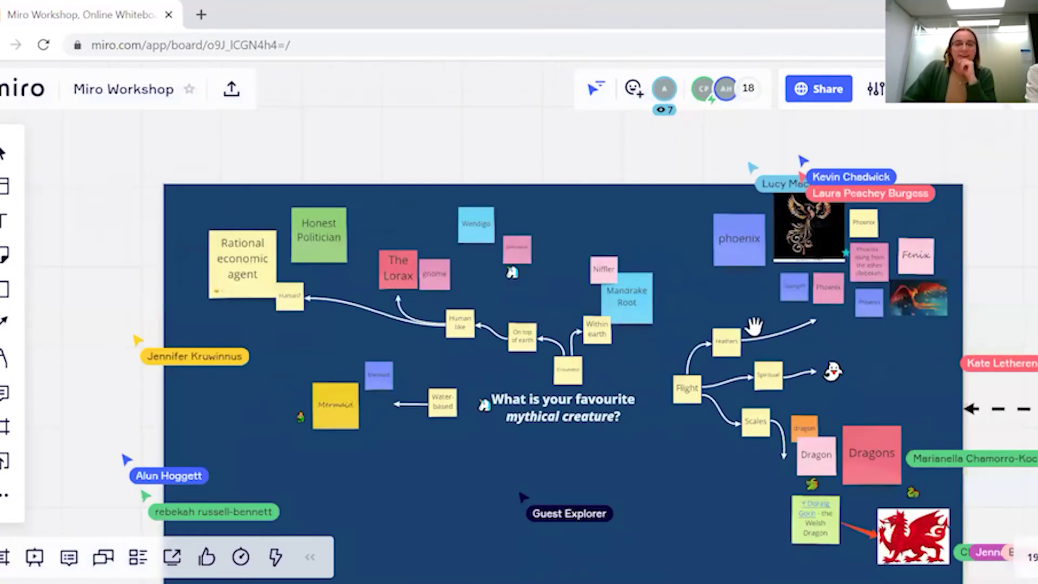
scroll(735, 182, "down", 3)
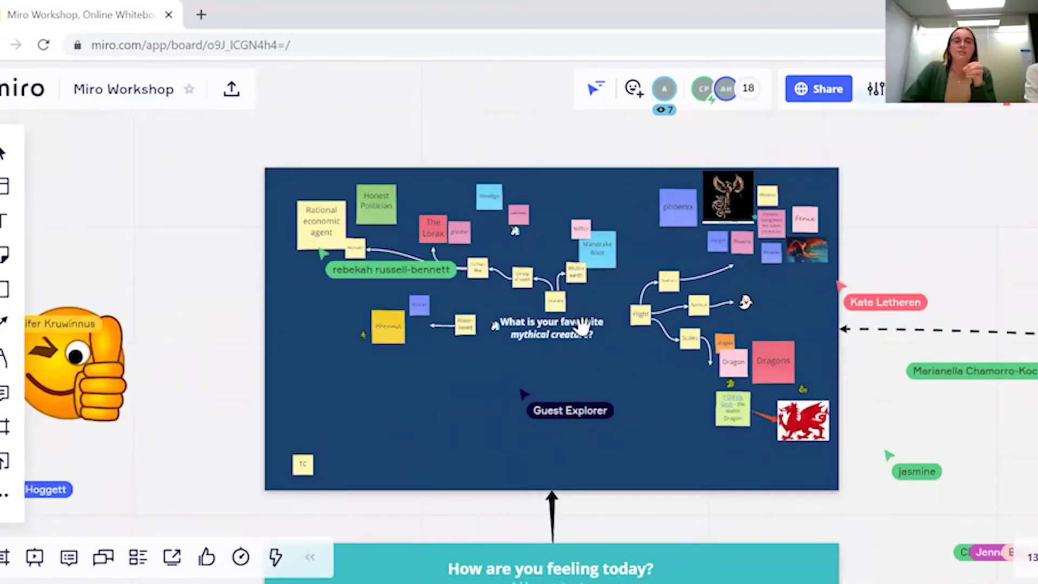
scroll(621, 390, "up", 2)
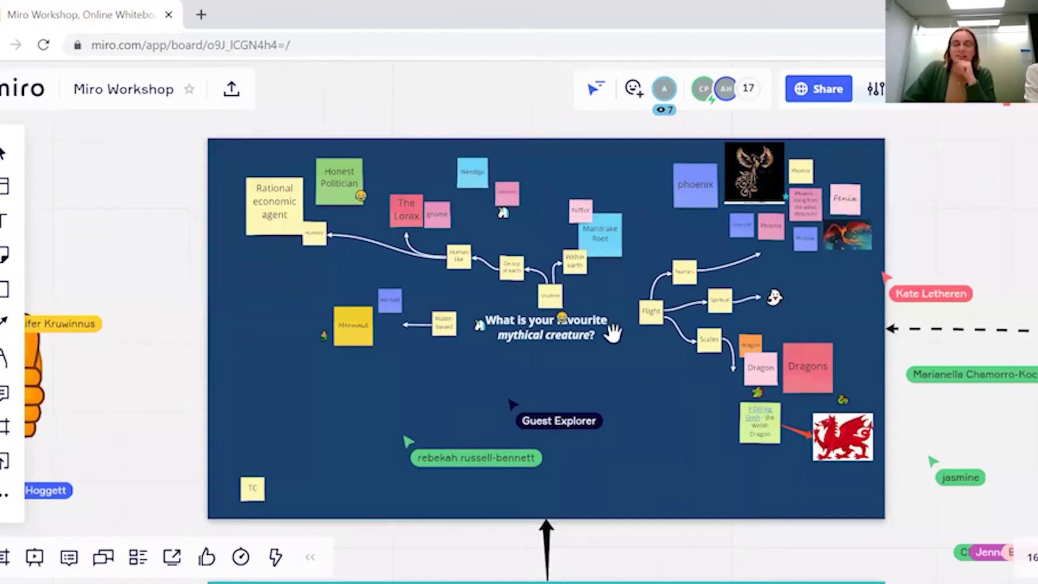
scroll(627, 330, "down", 3)
scroll(698, 303, "down", 2)
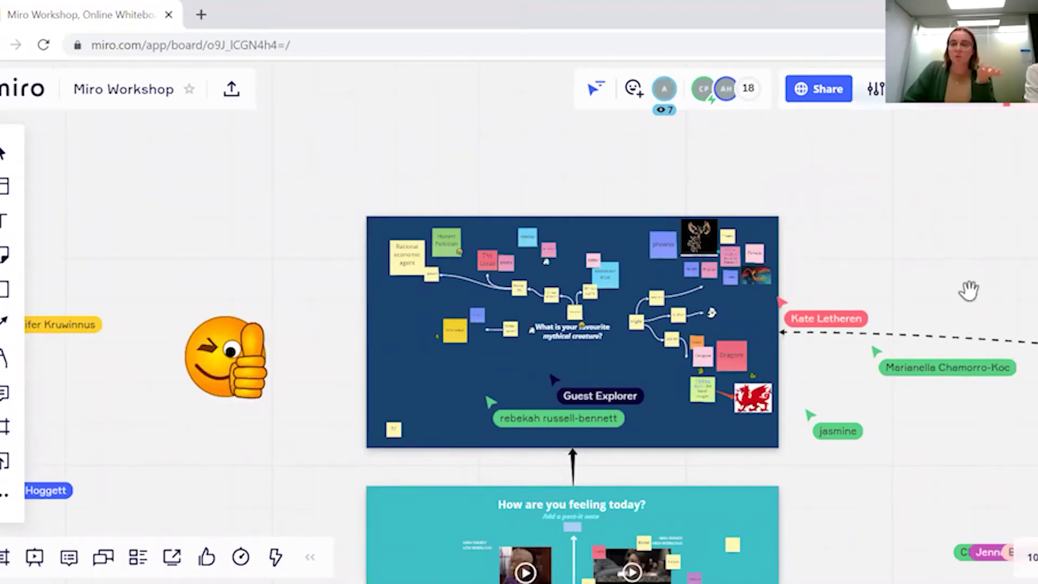
left_click_drag(900, 239, 489, 210)
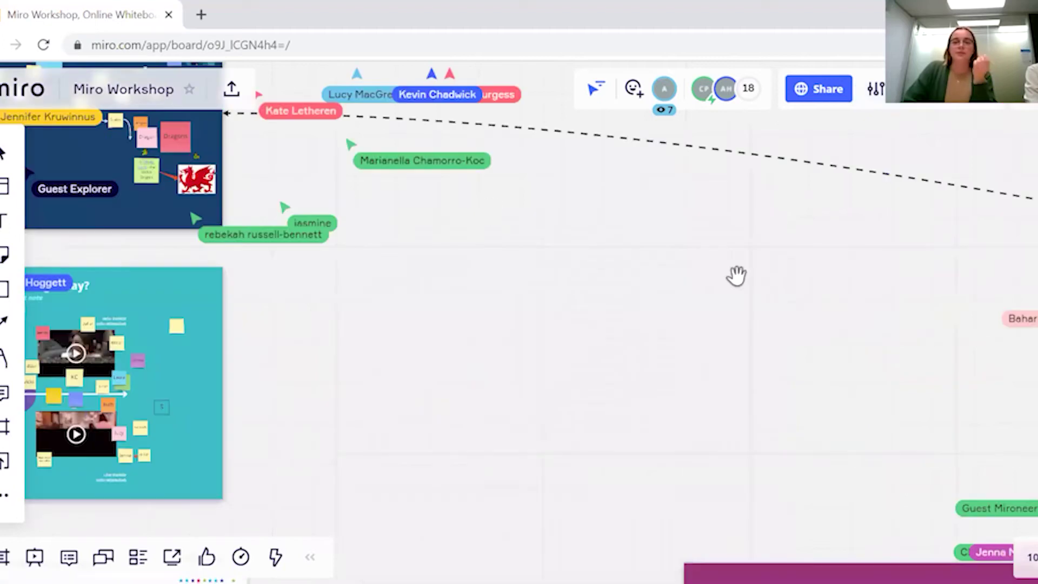
Zoom the view in past the Mindmapping and Miro for Research frames.
scroll(622, 287, "down", 5)
scroll(712, 367, "up", 5)
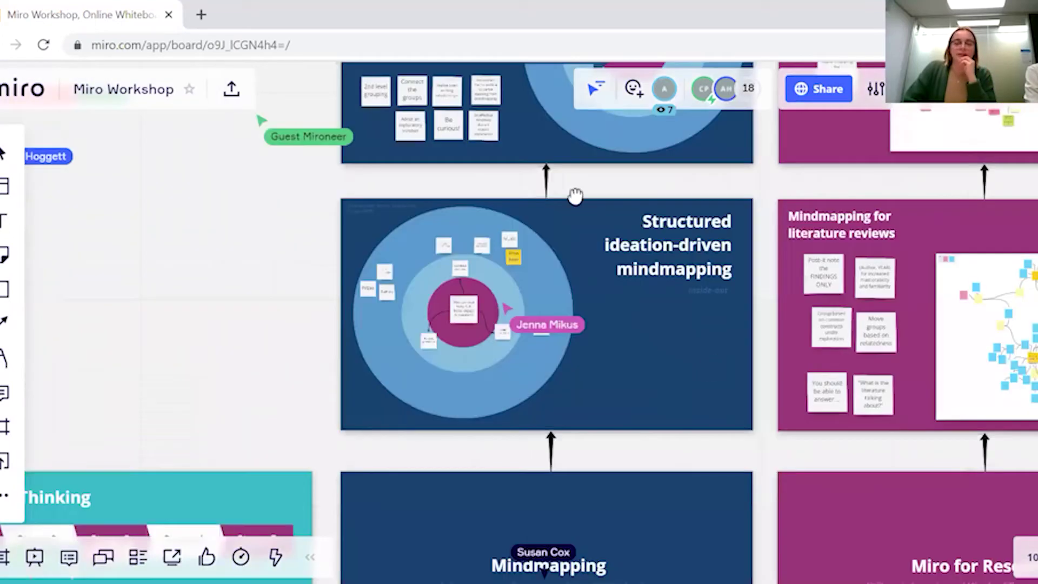
scroll(603, 246, "down", 5)
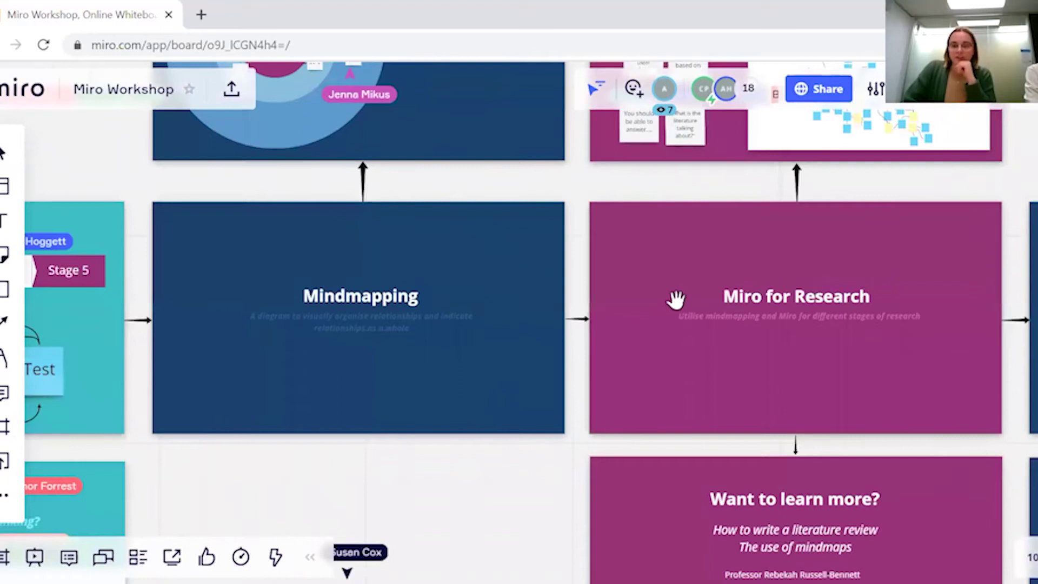
scroll(675, 299, "up", 2)
scroll(855, 234, "up", 2)
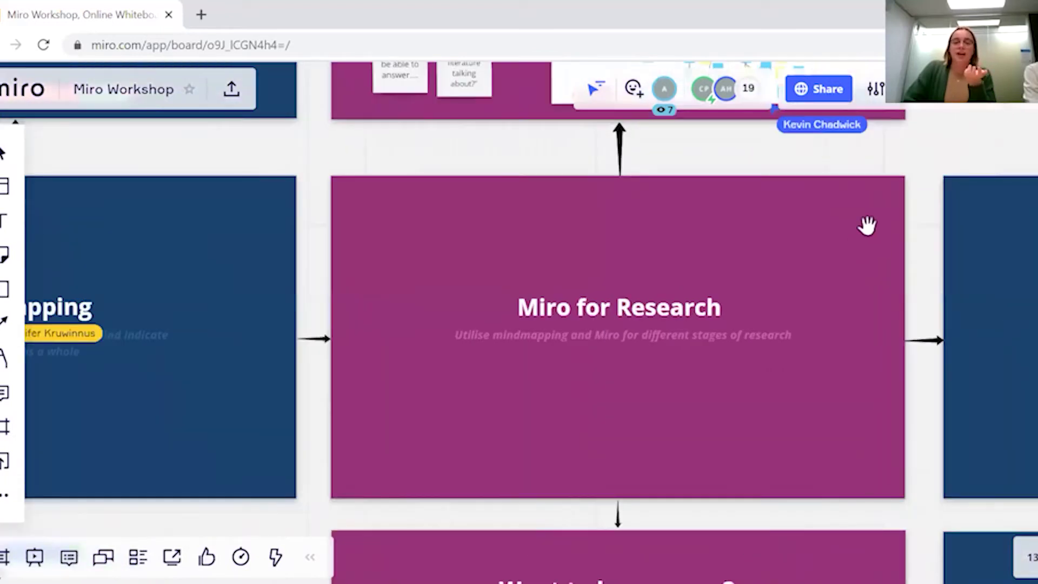
scroll(922, 269, "up", 2)
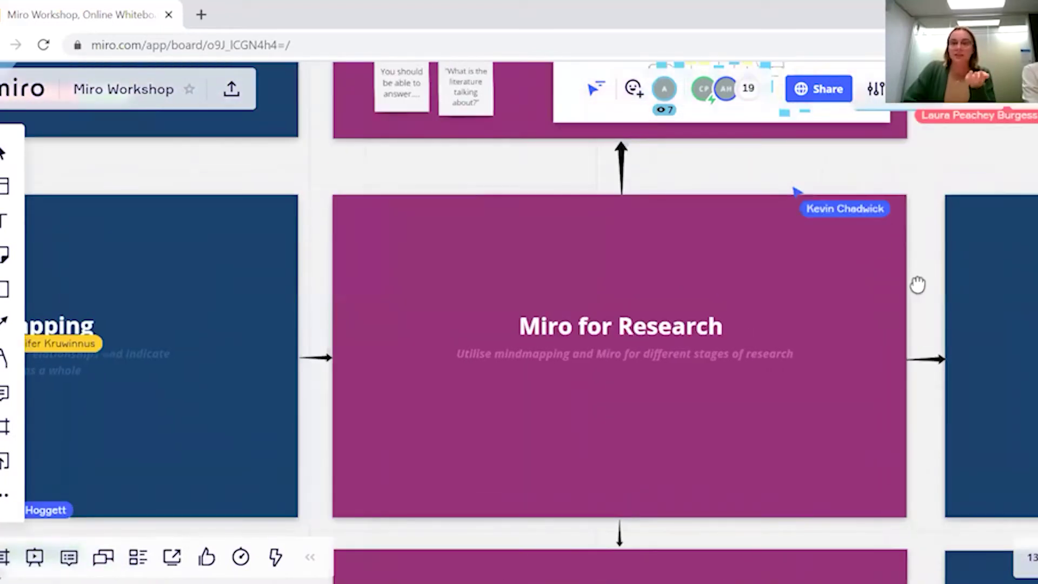
scroll(925, 311, "up", 3)
scroll(938, 386, "up", 3)
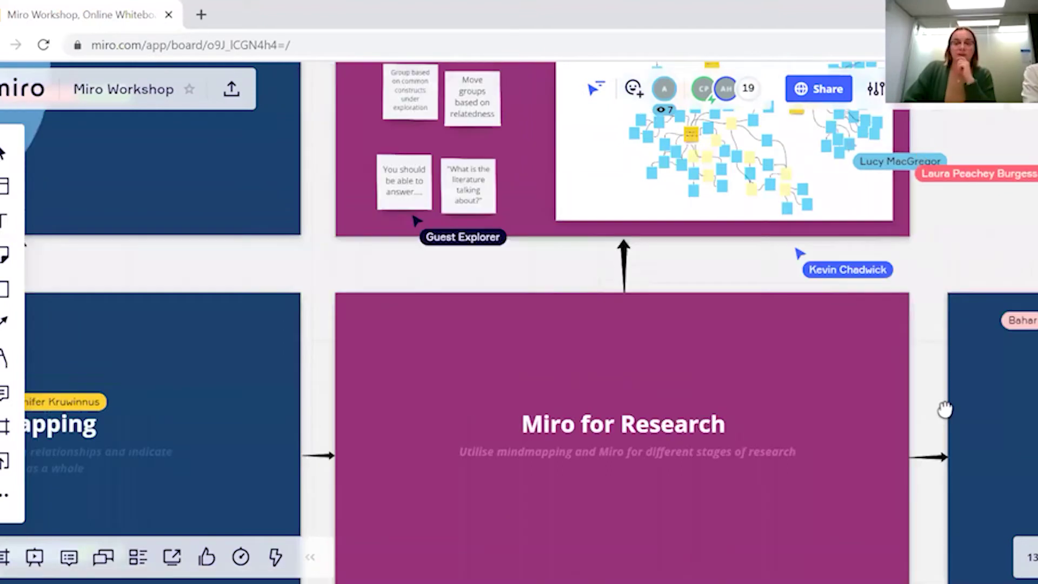
scroll(945, 409, "up", 10)
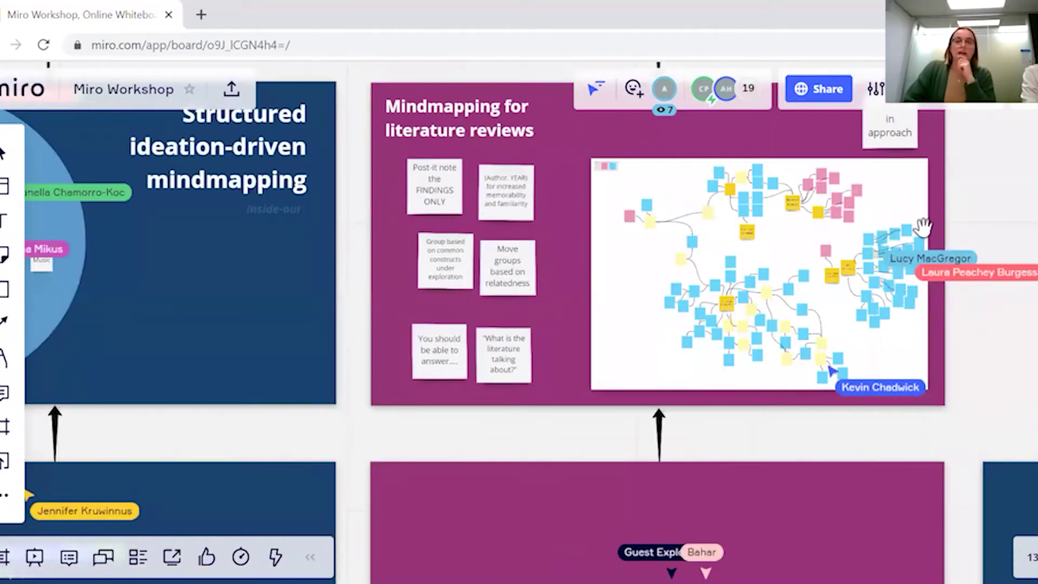
scroll(723, 229, "up", 3)
scroll(634, 323, "up", 2)
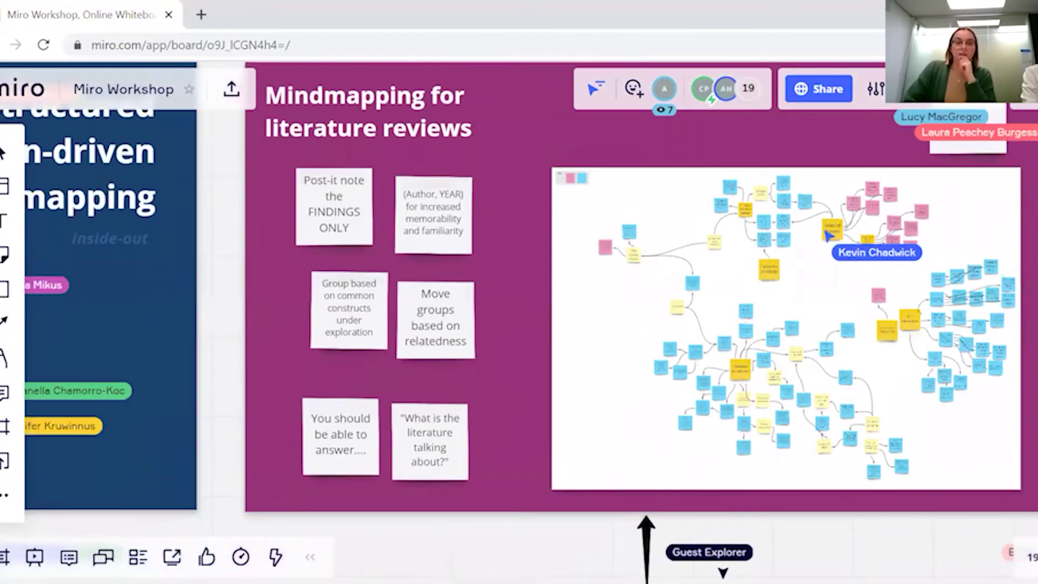
scroll(710, 213, "up", 1)
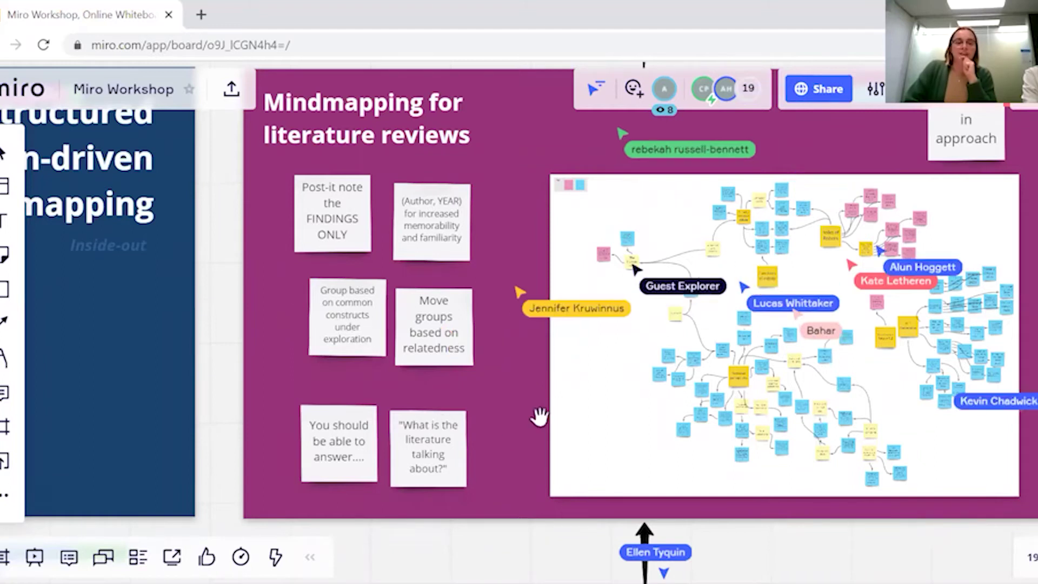
Shift the view right to centre the 'Mindmapping for literature reviews' frame and its example mind map.
scroll(478, 384, "right", 1)
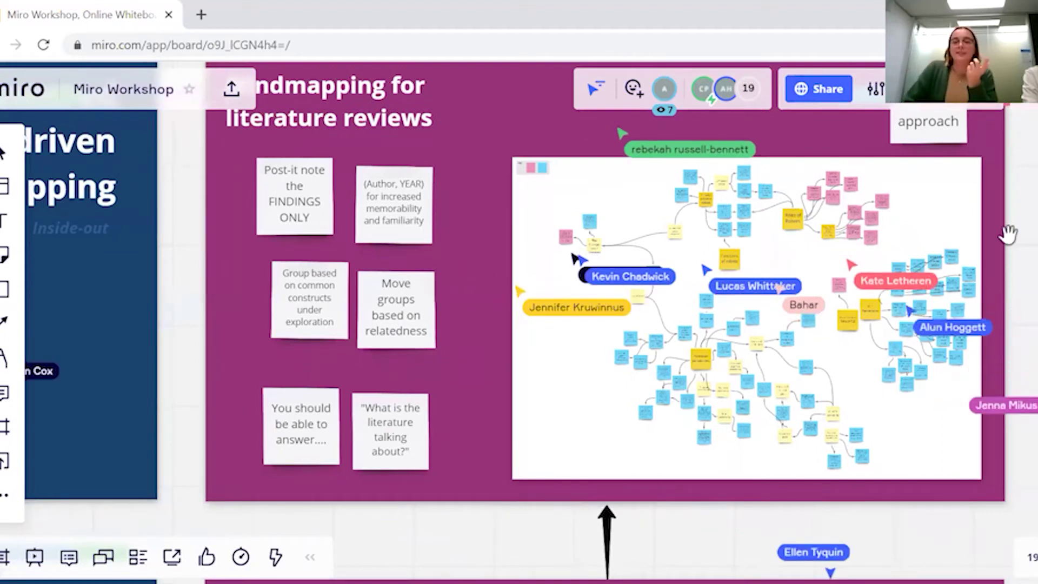
scroll(980, 227, "right", 1)
scroll(909, 299, "right", 1)
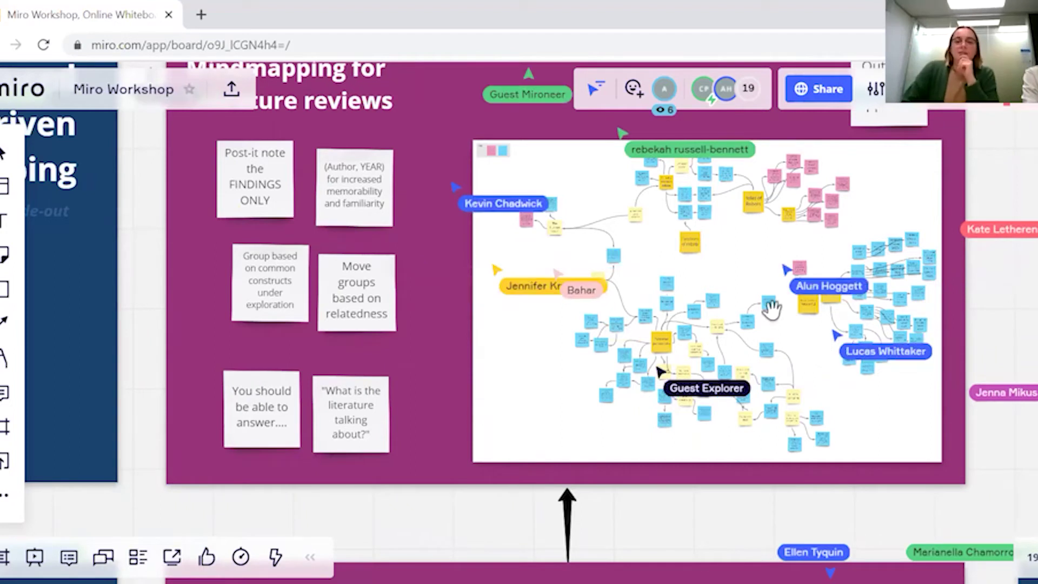
Zoom and pan around the 'Mindmapping for literature reviews' frame to inspect its participant mind map.
scroll(772, 308, "up", 3)
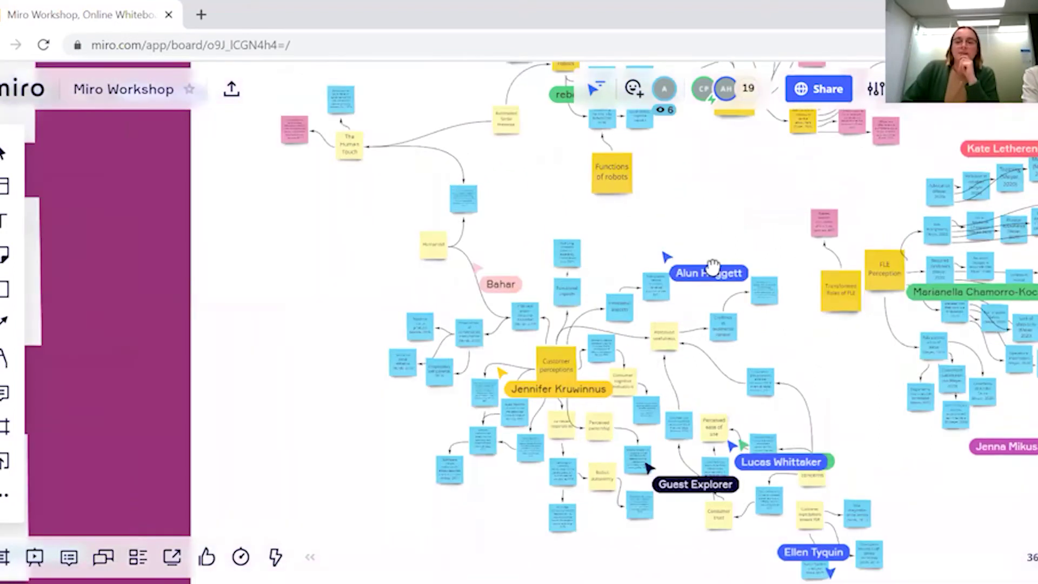
scroll(621, 342, "right", 3)
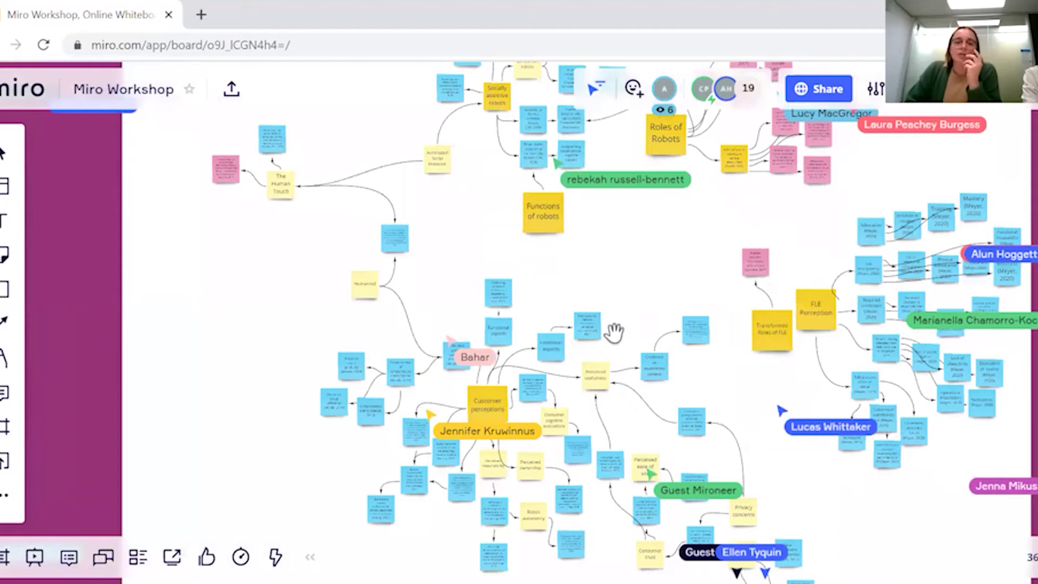
scroll(346, 200, "up", 3)
scroll(346, 200, "left", 2)
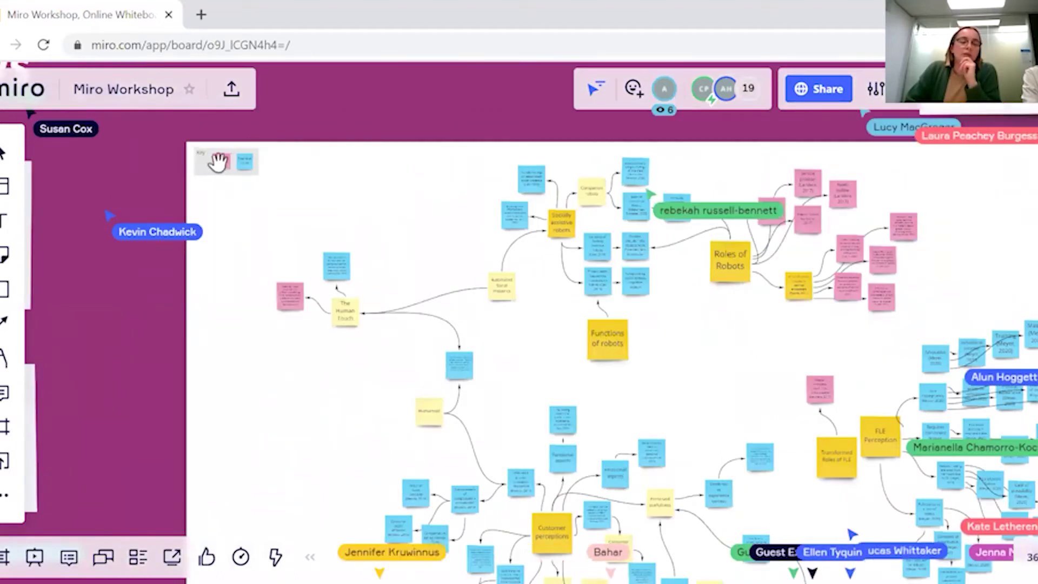
scroll(561, 193, "down", 5)
scroll(561, 193, "right", 3)
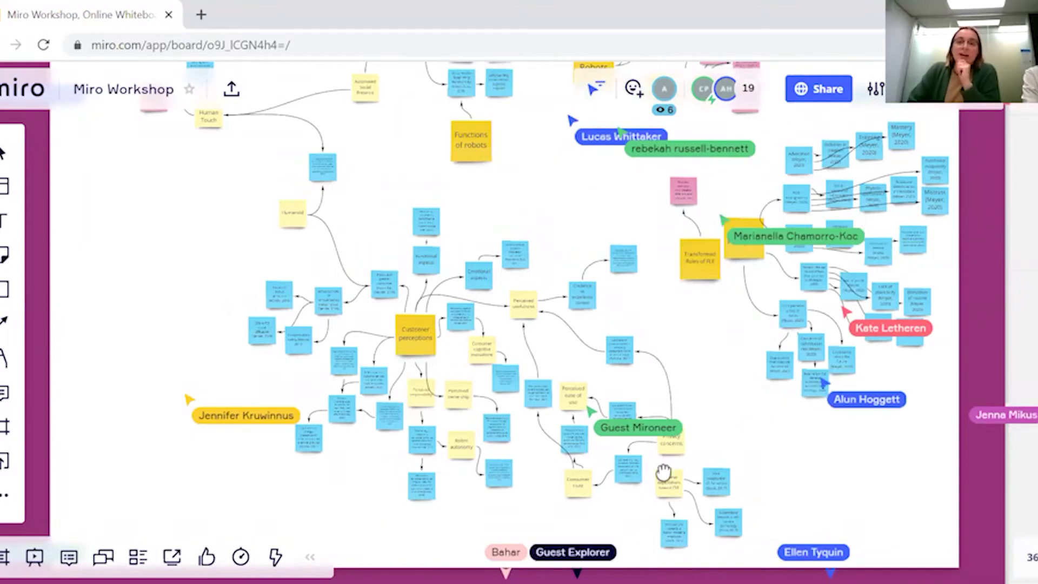
scroll(714, 278, "up", 3)
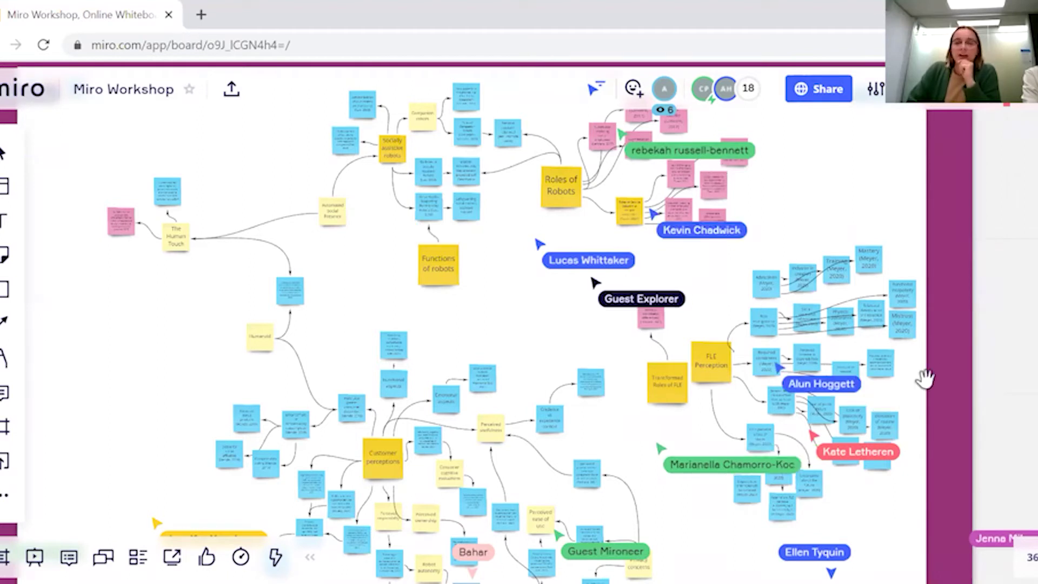
scroll(854, 281, "up", 2)
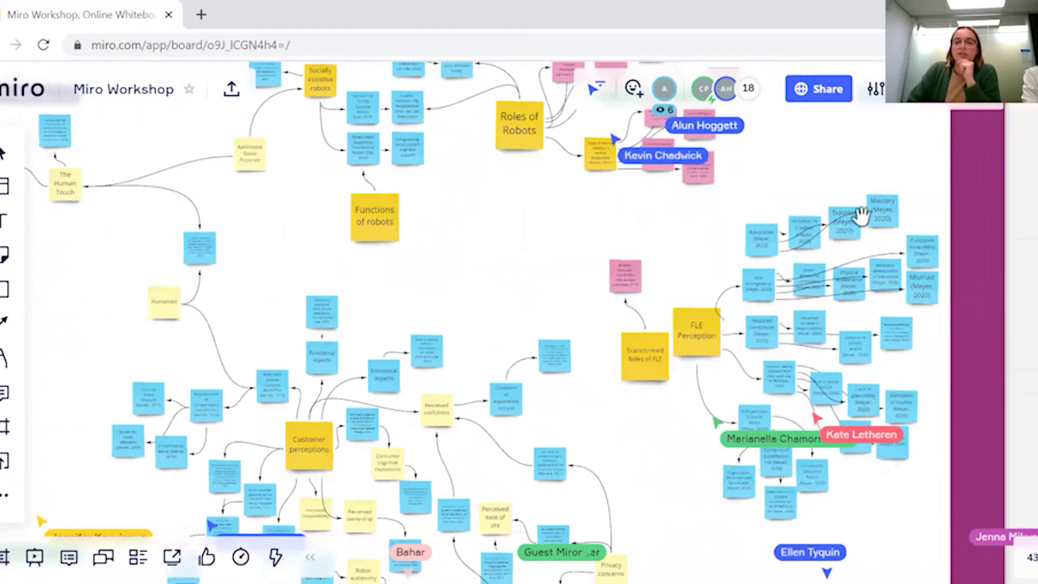
scroll(849, 352, "up", 3)
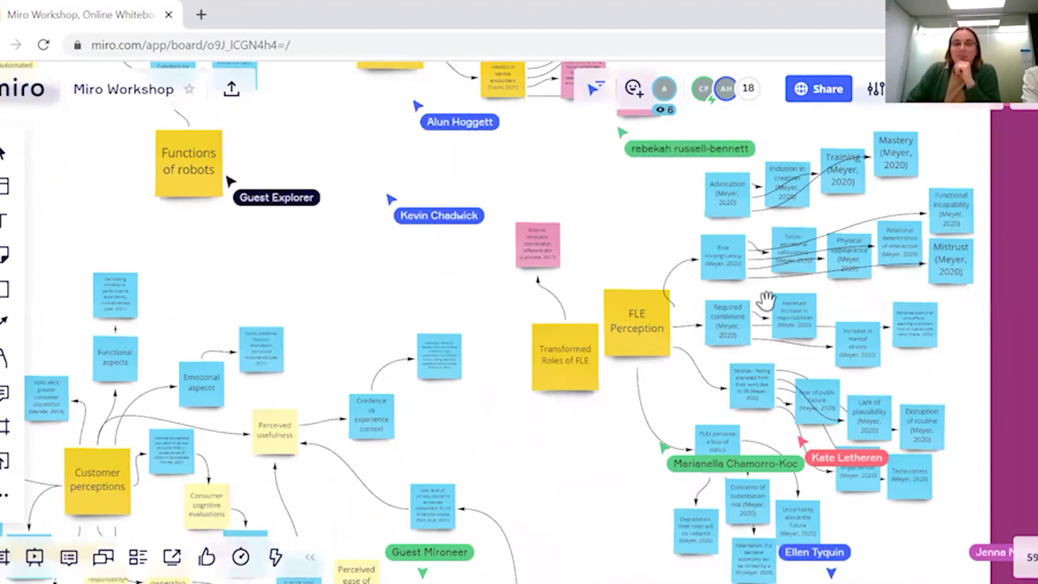
Zoom out and move left to the 'Mindmapping for constructs' frame with its Role-centred mindmap.
scroll(717, 313, "down", 2)
scroll(586, 294, "down", 2)
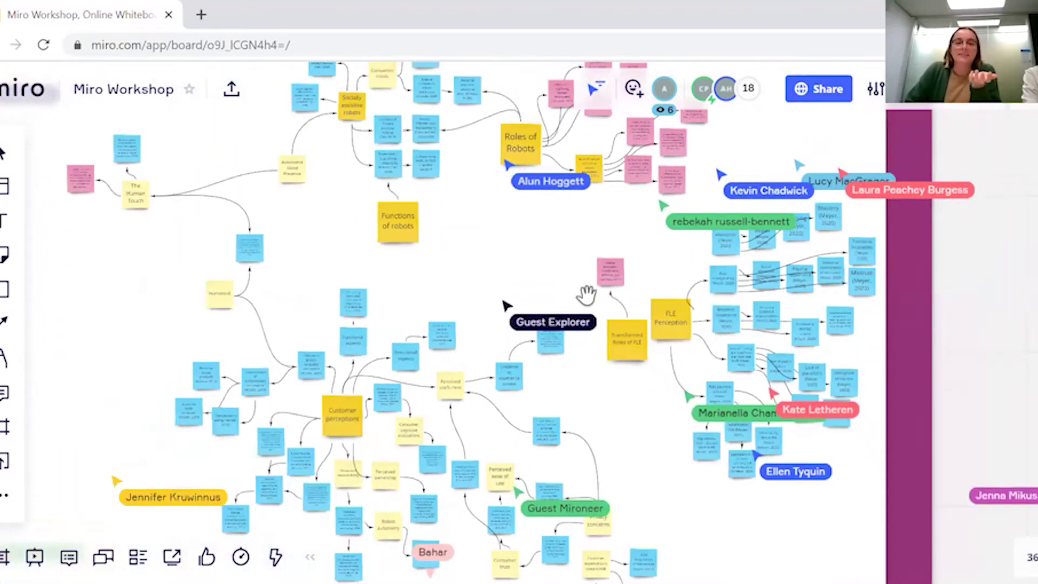
scroll(693, 341, "down", 1)
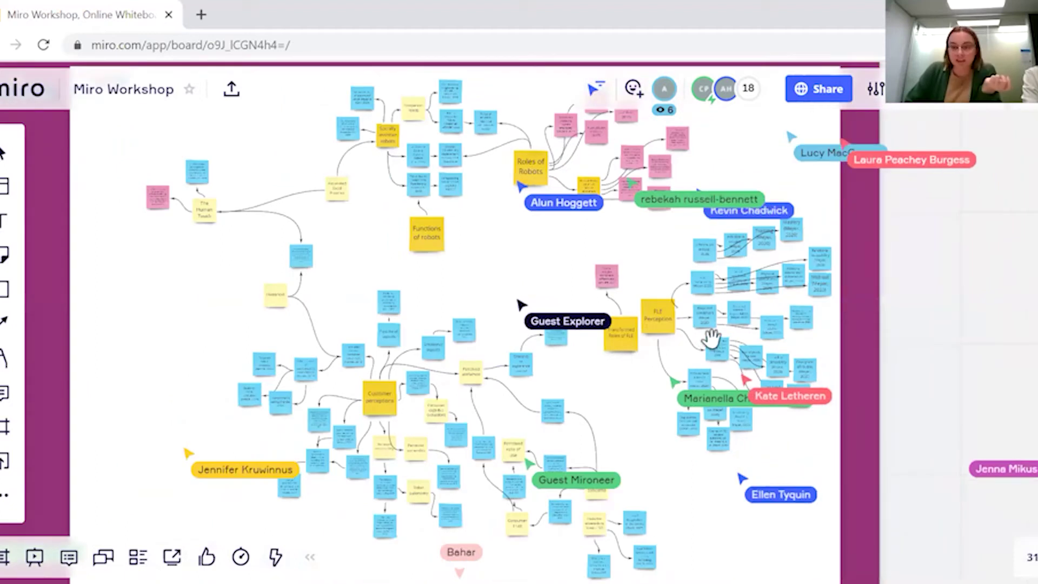
scroll(711, 338, "down", 1)
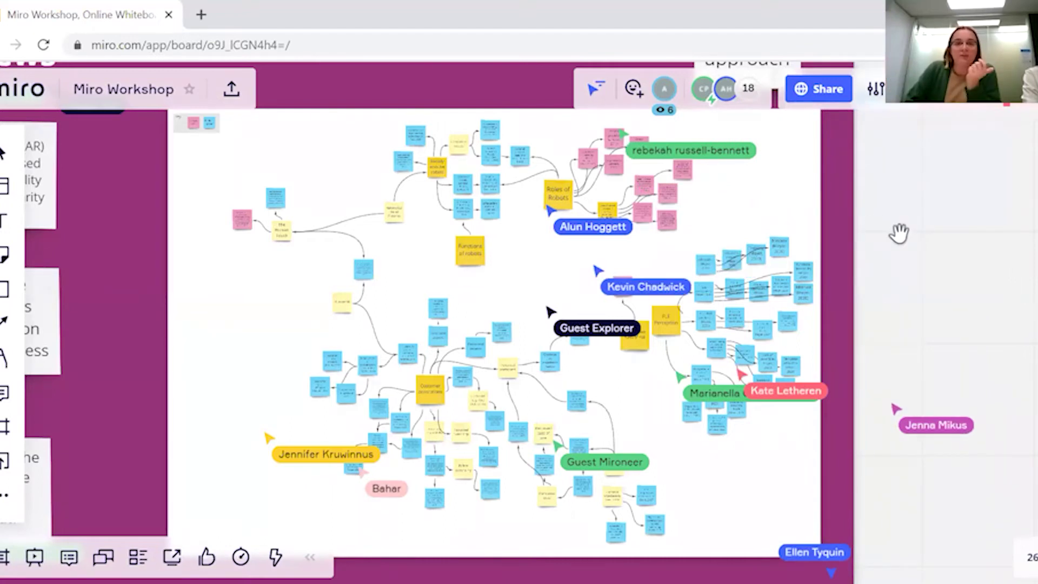
scroll(921, 238, "left", 2)
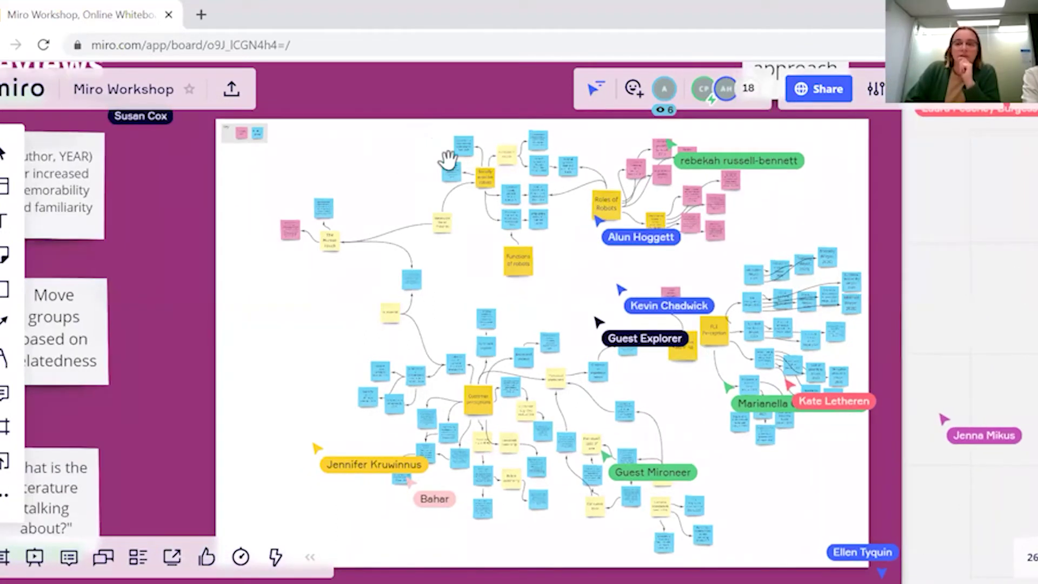
scroll(824, 231, "left", 2)
scroll(825, 232, "up", 2)
scroll(872, 342, "down", 3)
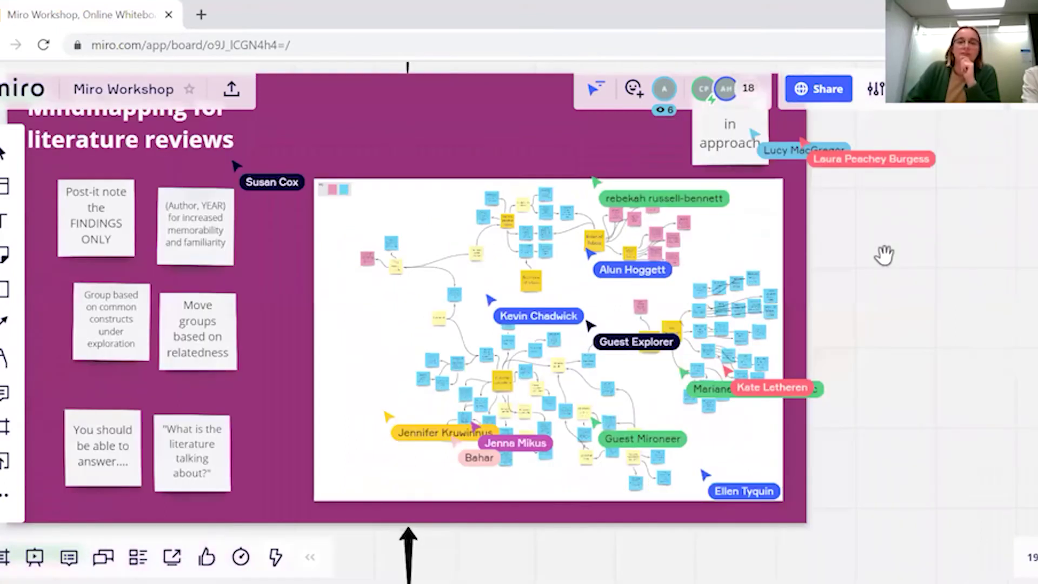
Zoom in on the Role note to show its Role theory, conflict, clarity and taking branches.
scroll(994, 372, "up", 6)
scroll(994, 372, "left", 1)
scroll(981, 421, "up", 3)
scroll(982, 421, "left", 2)
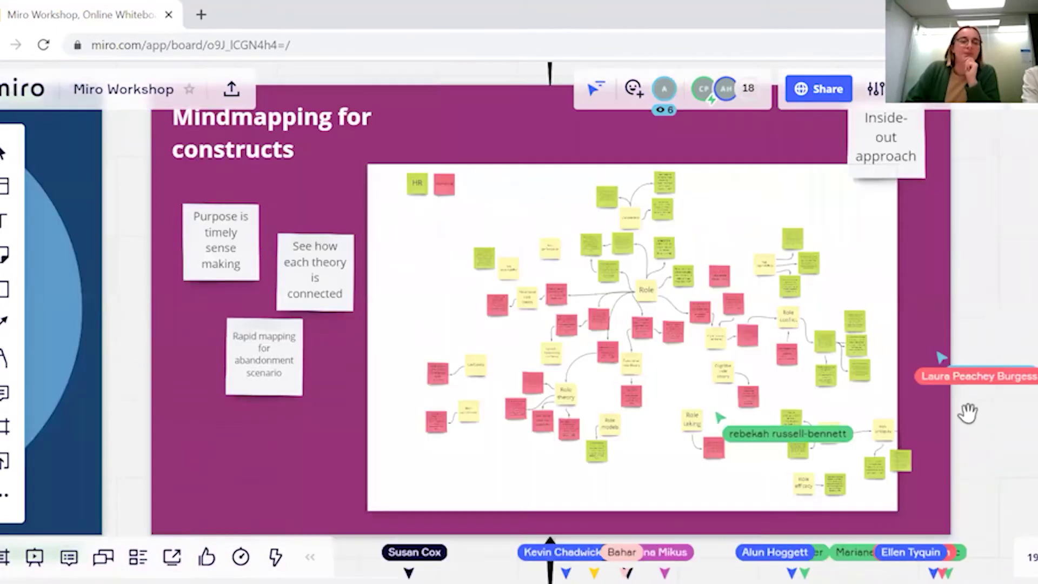
scroll(892, 372, "right", 1)
scroll(892, 372, "down", 1)
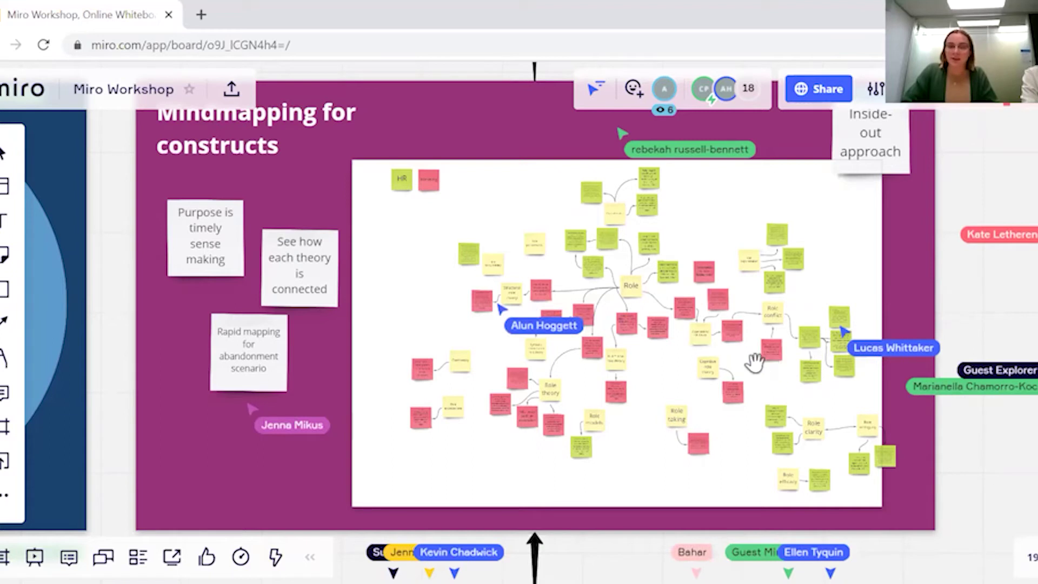
Zoom in closer and pan across the Role mind map to read its lower notes.
scroll(653, 300, "up", 3)
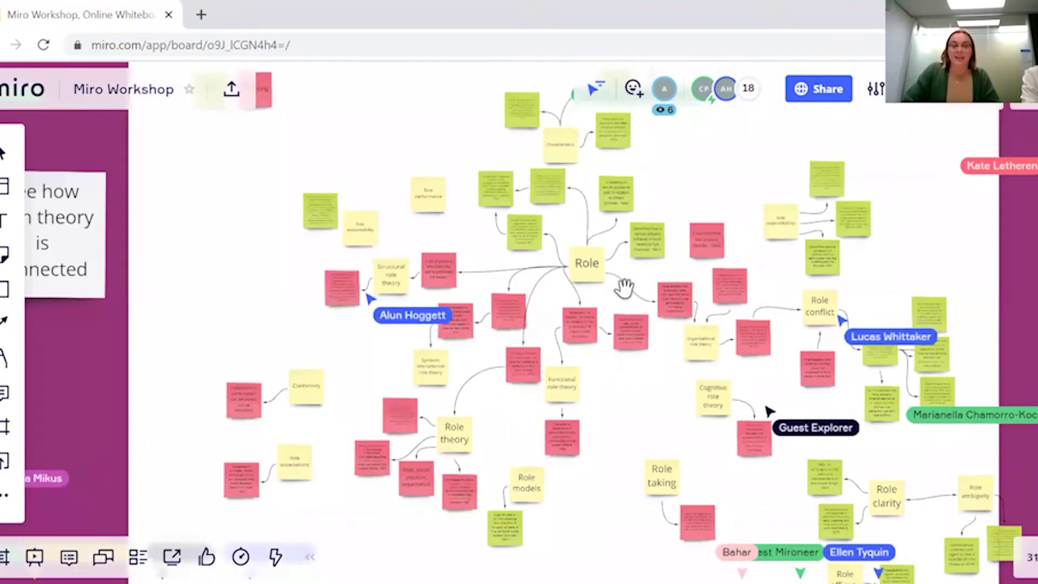
scroll(625, 286, "up", 2)
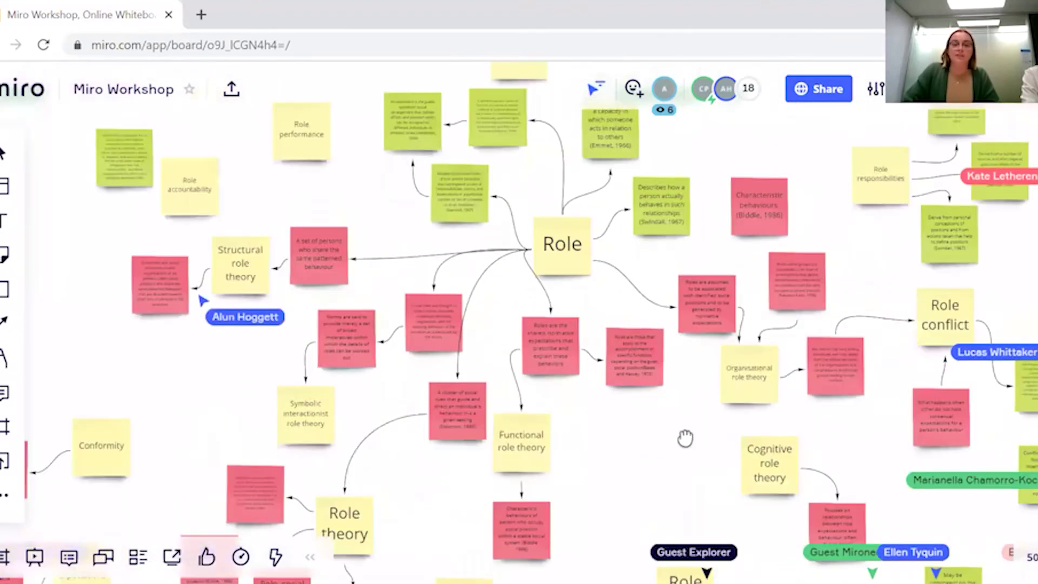
scroll(599, 468, "left", 3)
scroll(599, 468, "down", 1)
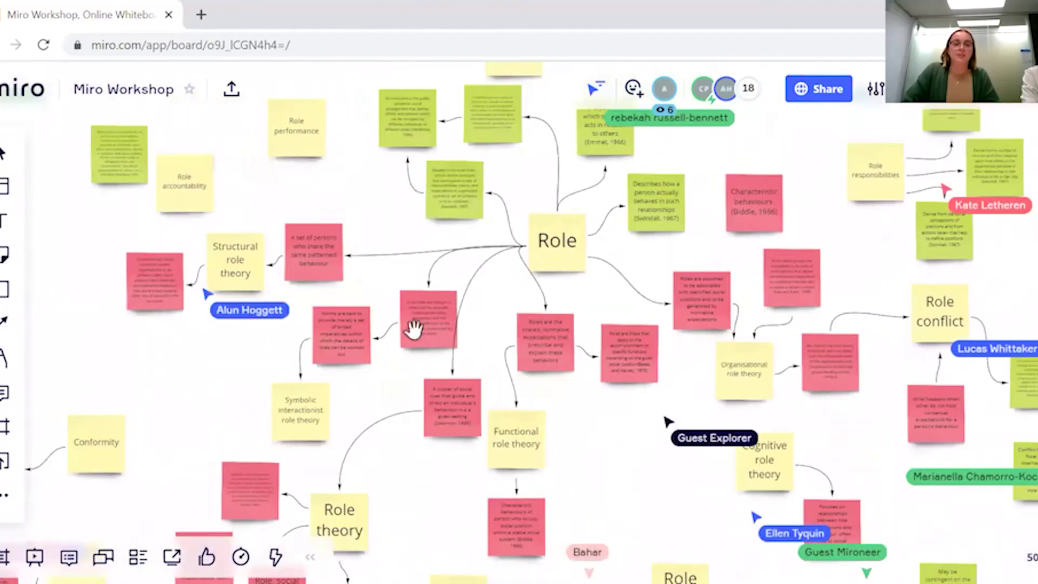
left_click_drag(413, 328, 420, 334)
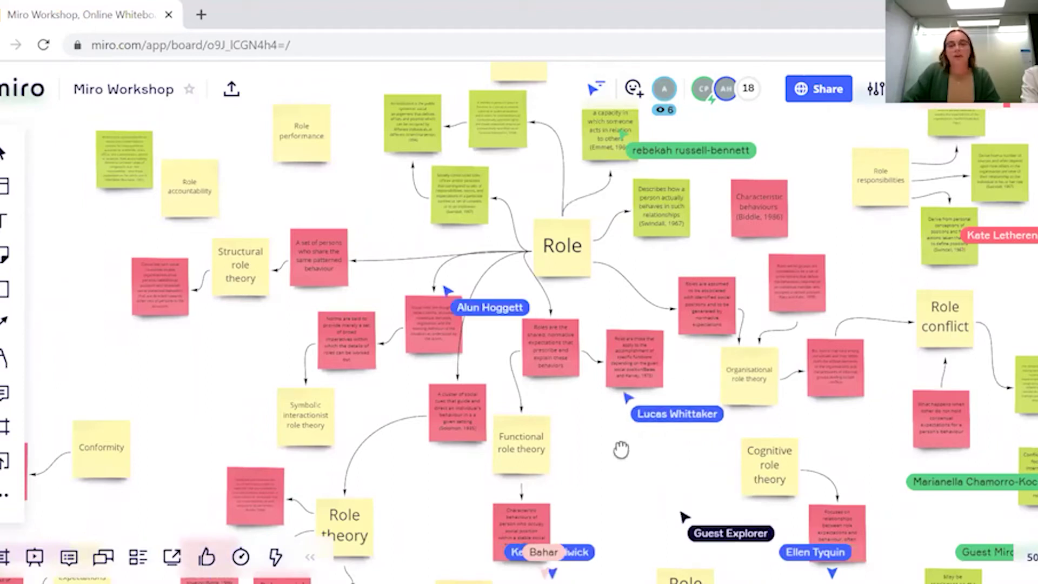
left_click_drag(547, 423, 552, 396)
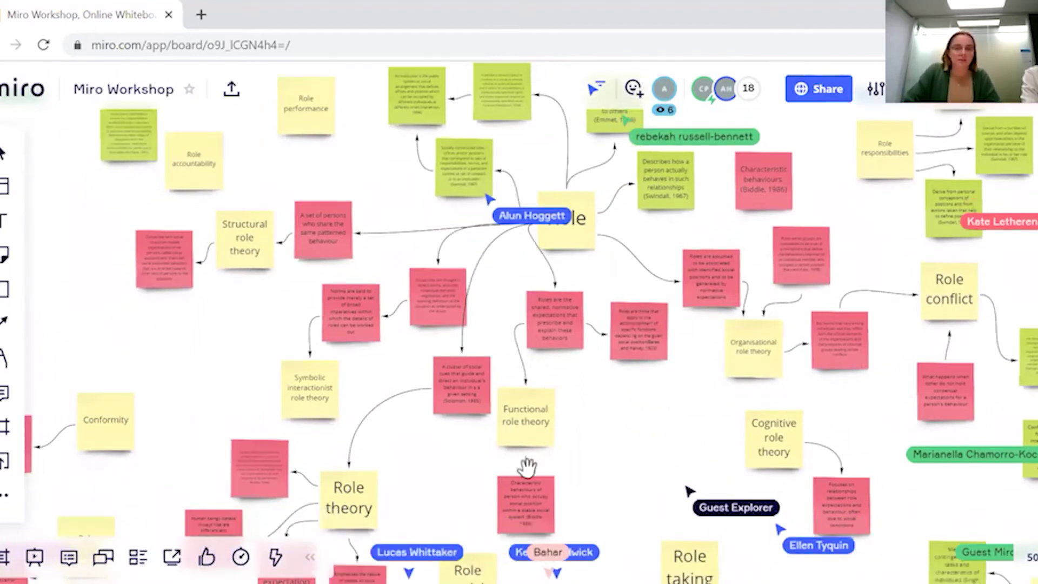
Zoom back out until the 'Maturity of Service Robot Exploration' frame appears above the constructs frame.
scroll(443, 381, "down", 3)
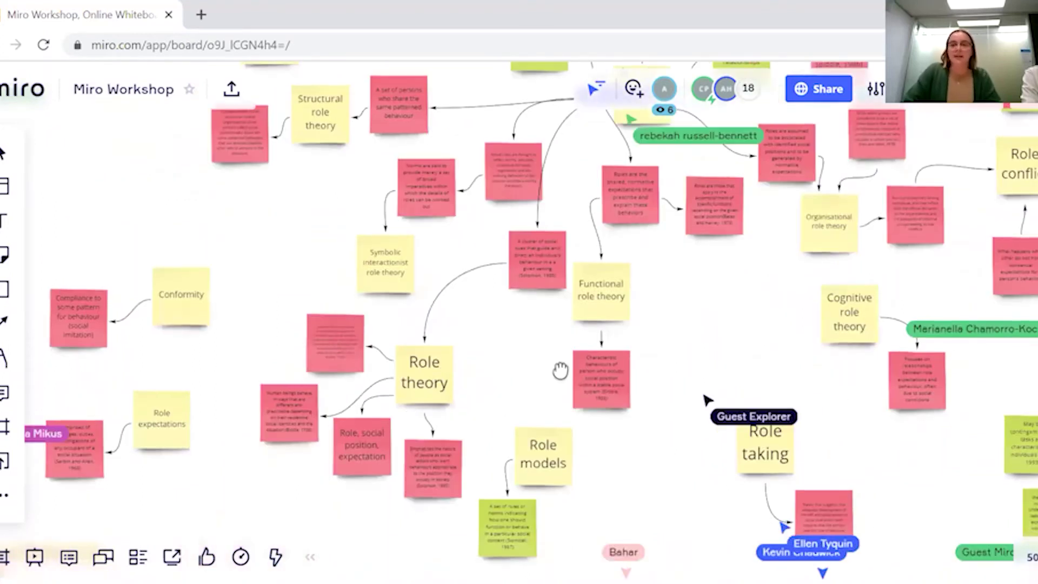
scroll(514, 408, "right", 5)
scroll(514, 407, "up", 3)
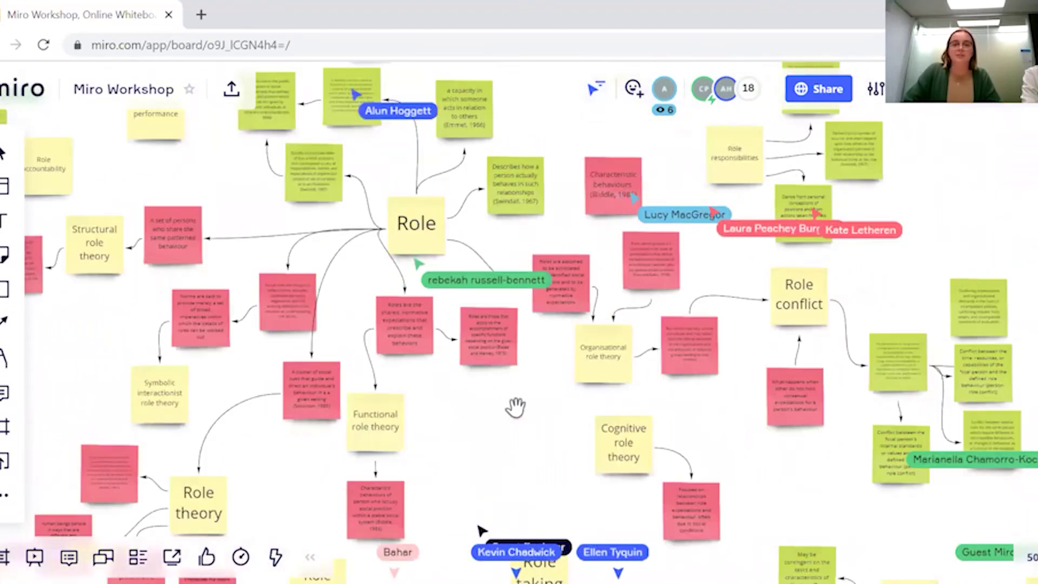
scroll(515, 407, "down", 3)
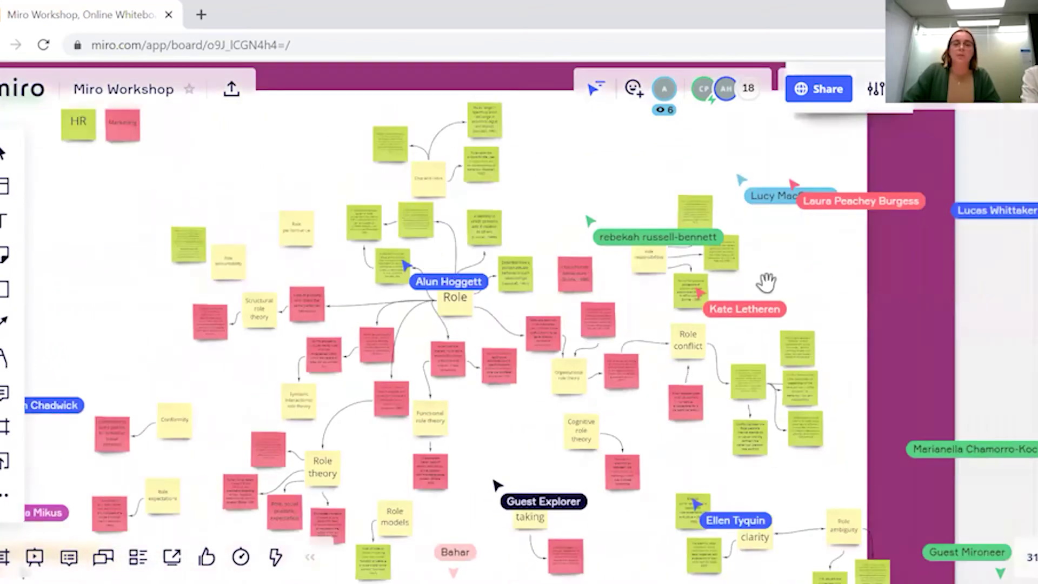
scroll(897, 240, "left", 5)
scroll(876, 218, "down", 2)
scroll(876, 218, "left", 2)
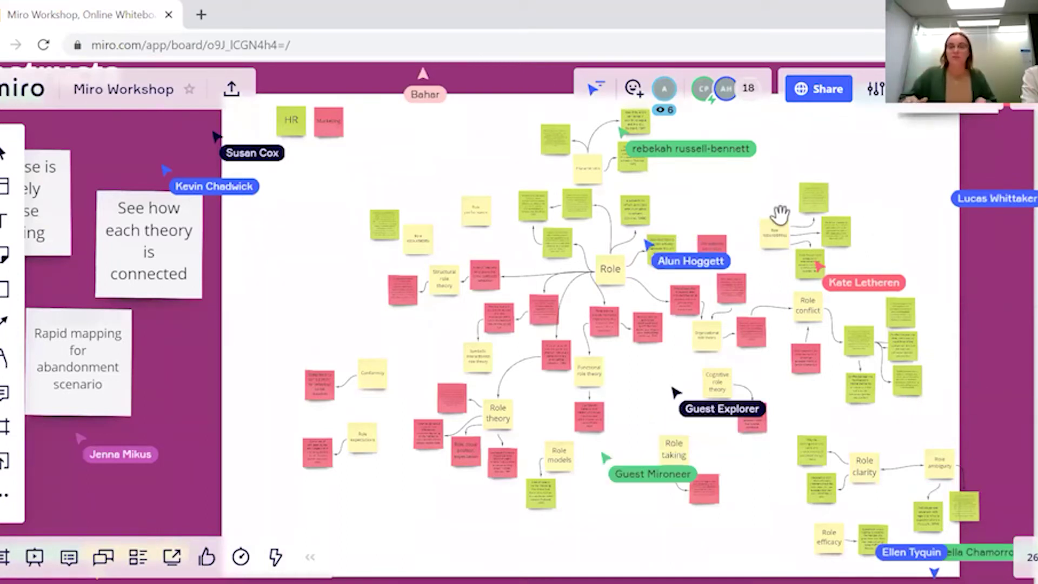
scroll(831, 183, "down", 2)
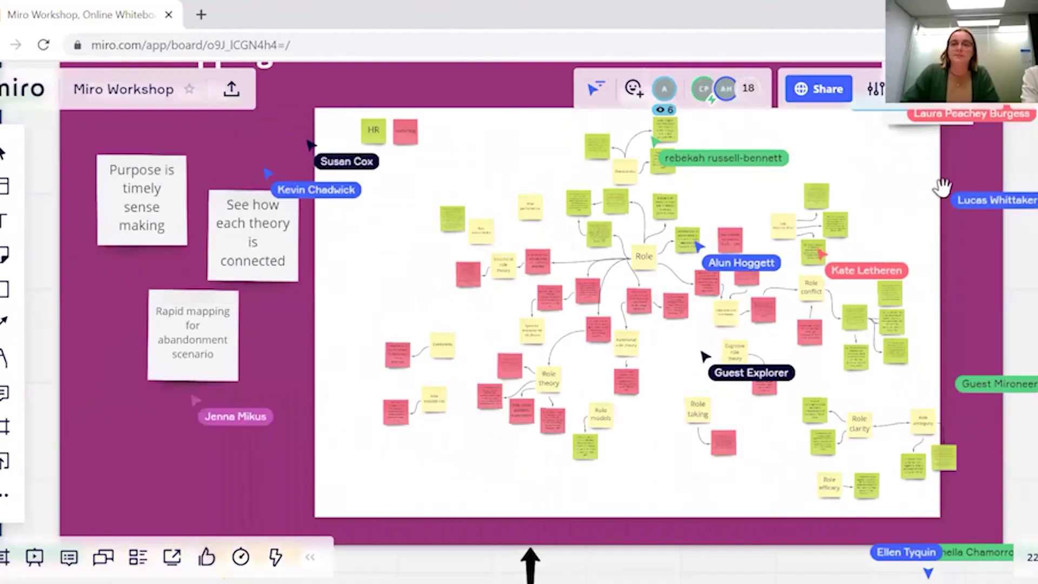
Move up past the constructs frame to the 'Visual mapping for journal strategy' frame.
scroll(877, 338, "down", 2)
scroll(1008, 359, "up", 3)
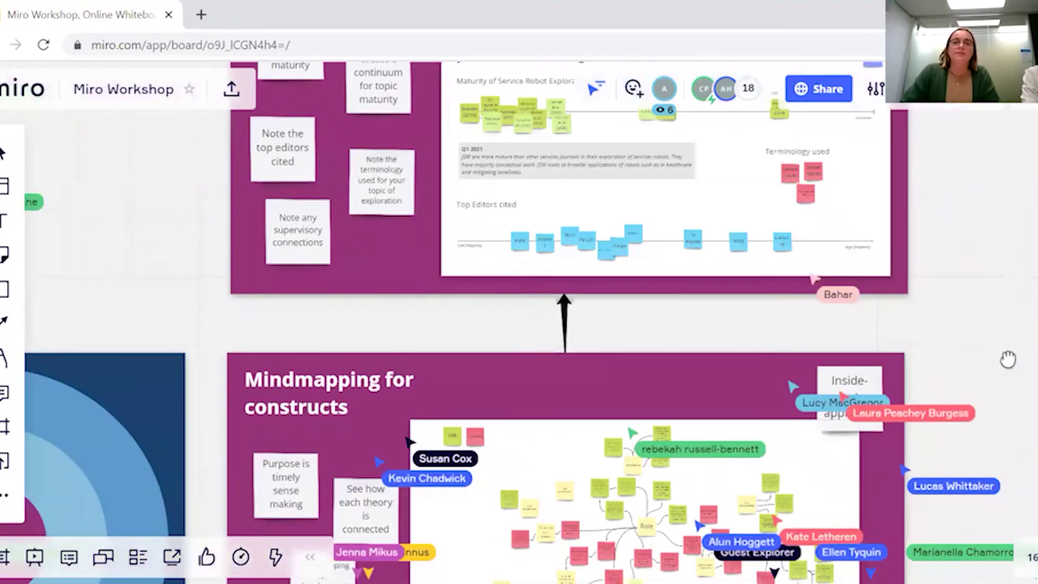
scroll(702, 274, "up", 5)
scroll(822, 218, "up", 2)
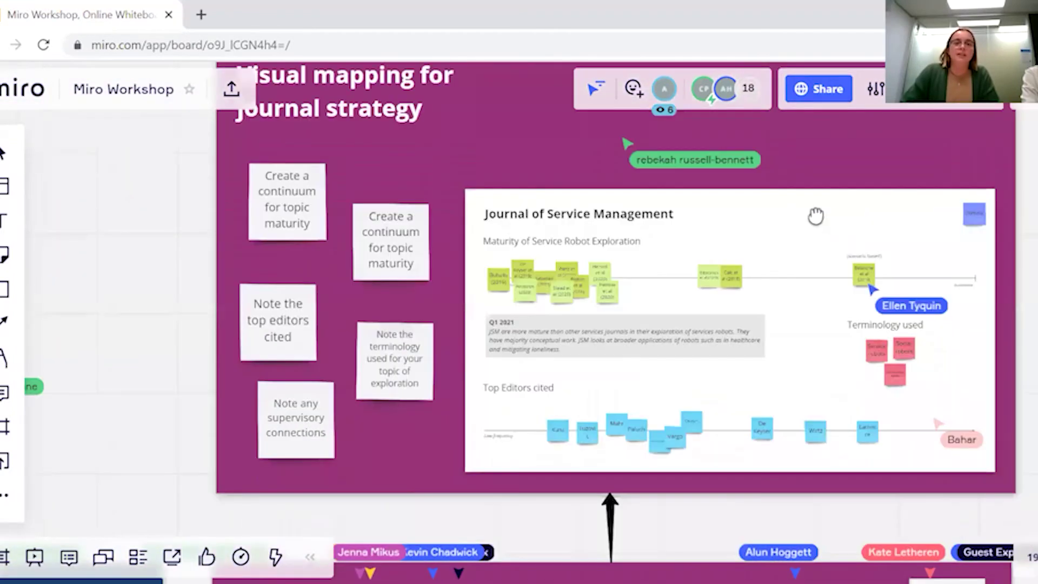
scroll(973, 268, "up", 1)
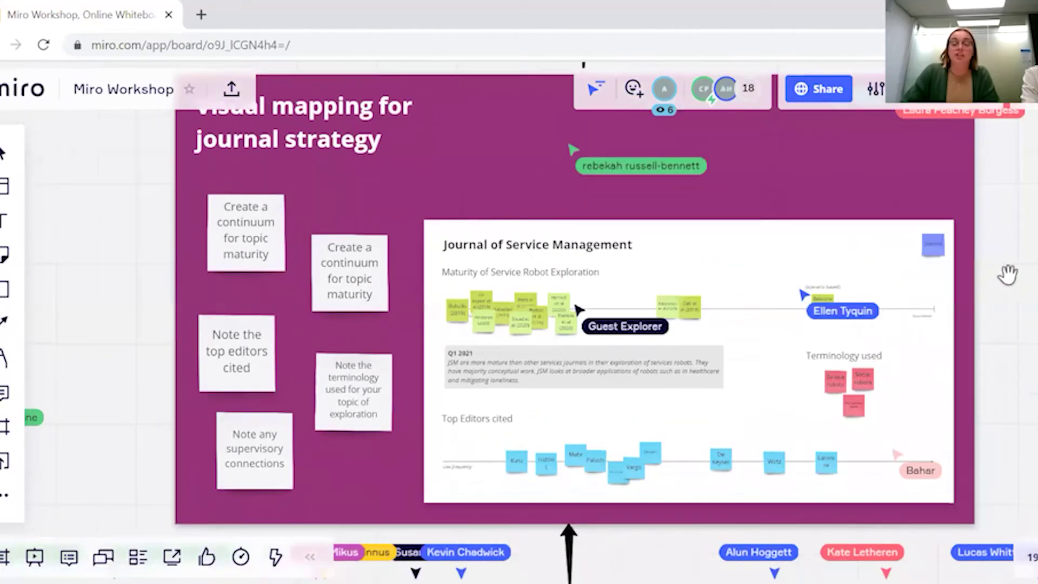
scroll(1028, 277, "left", 1)
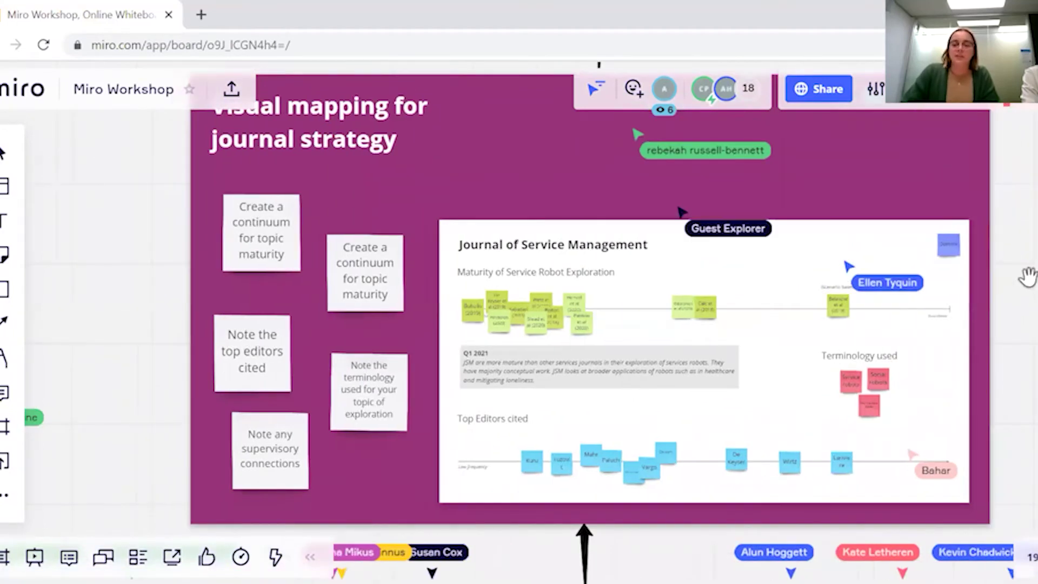
scroll(1027, 277, "left", 1)
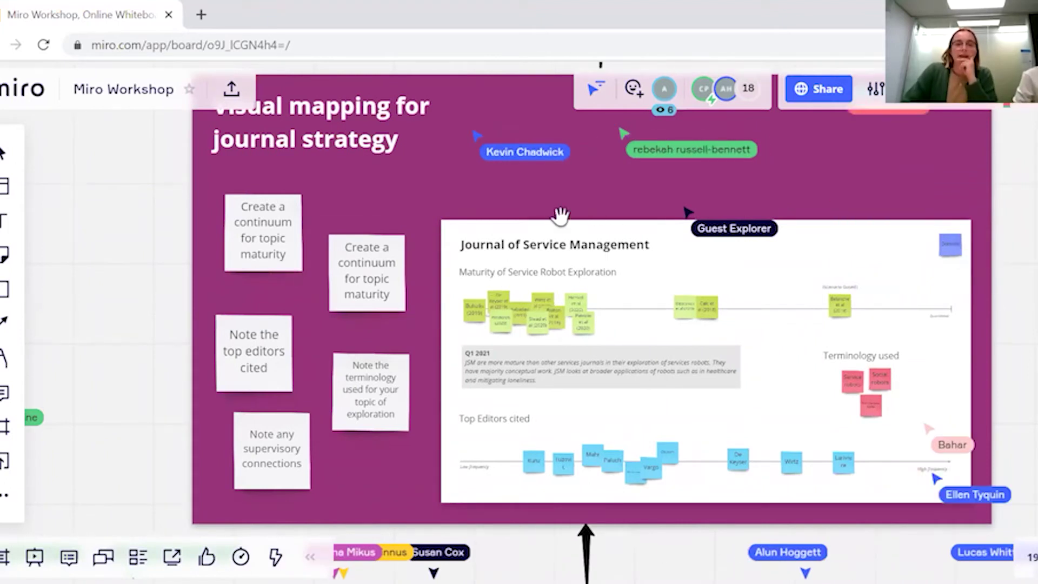
scroll(561, 216, "down", 2)
scroll(622, 269, "up", 3)
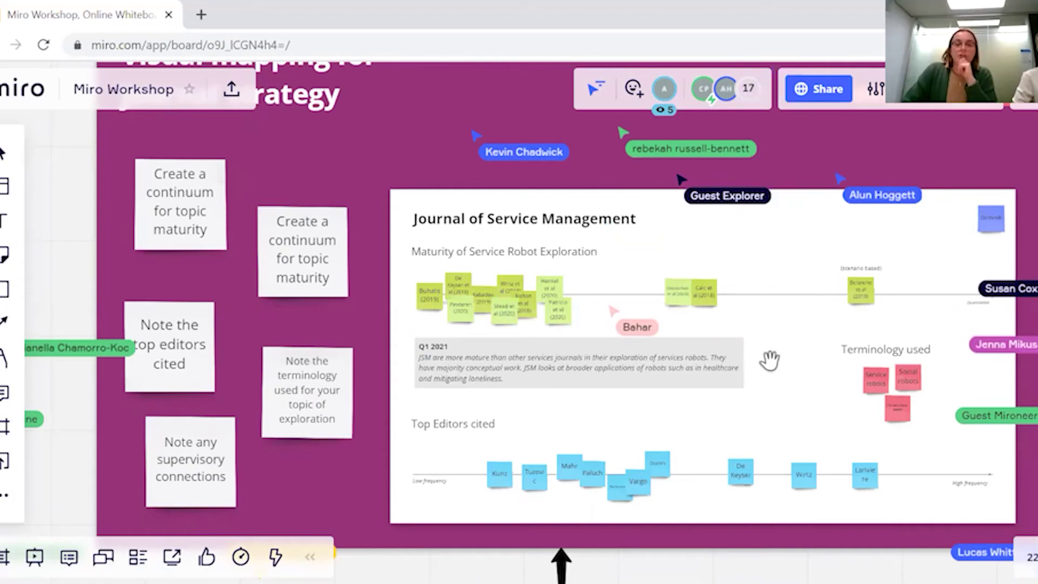
Inspect the Journal of Service Management map up close, then zoom out to fit the frame.
scroll(736, 349, "right", 2)
scroll(720, 346, "right", 1)
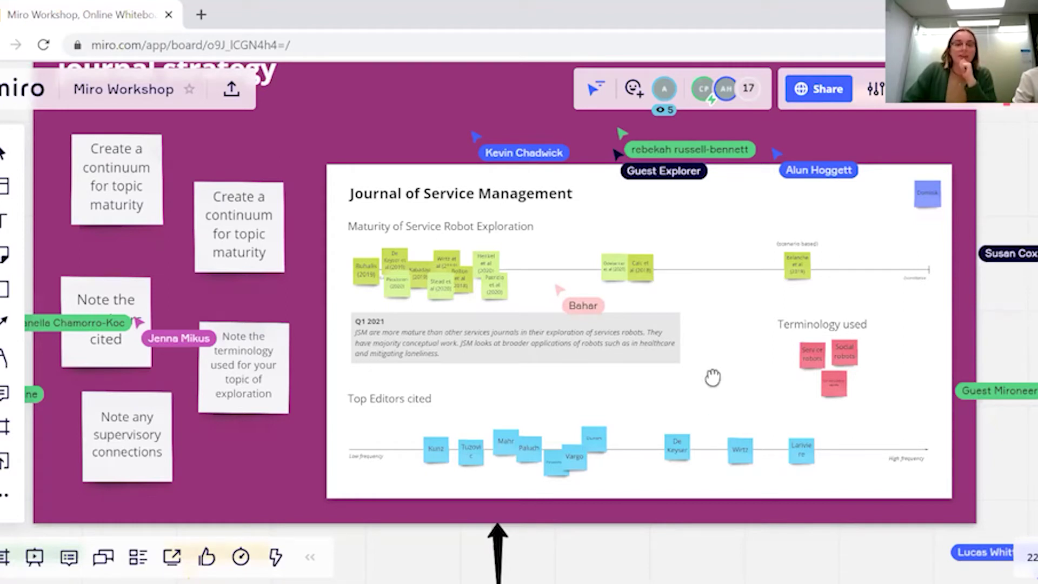
scroll(707, 431, "down", 1)
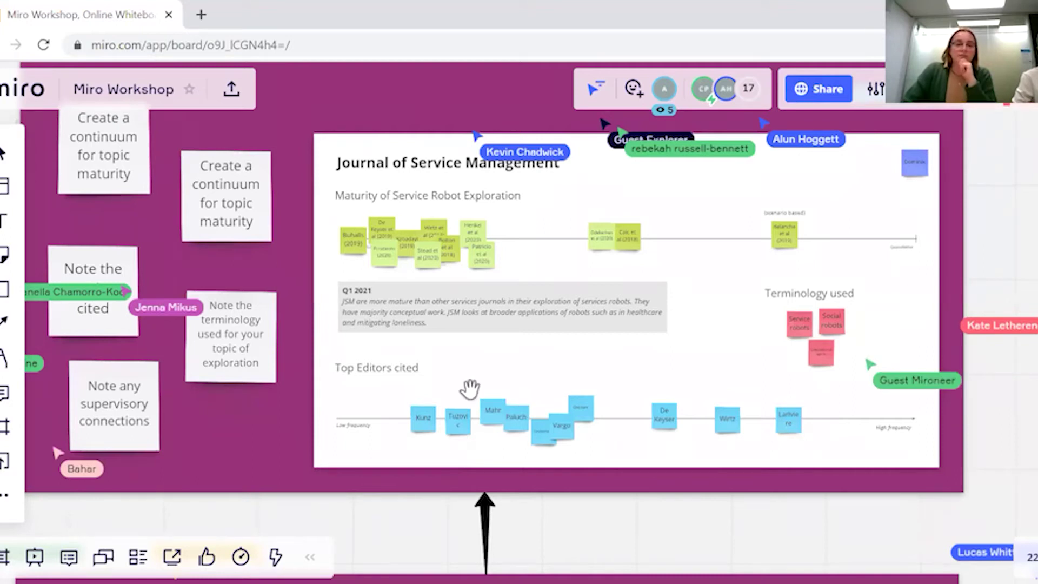
scroll(667, 417, "up", 3)
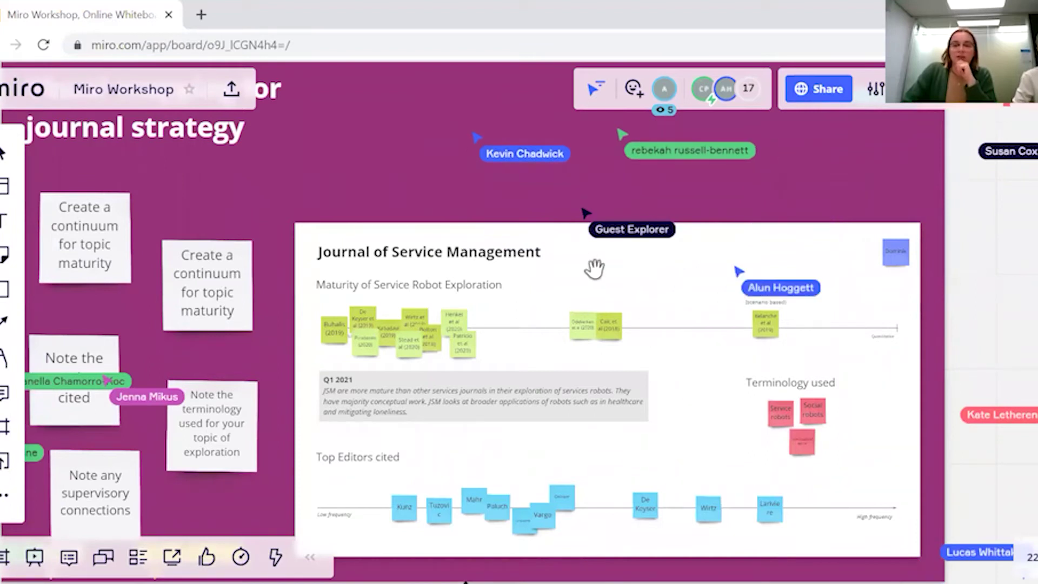
scroll(595, 269, "down", 3)
Zoom in on the RESEARCH DESIGN template showing Study 1–3 boxes with RQ1 to RQ3.
scroll(867, 278, "down", 2)
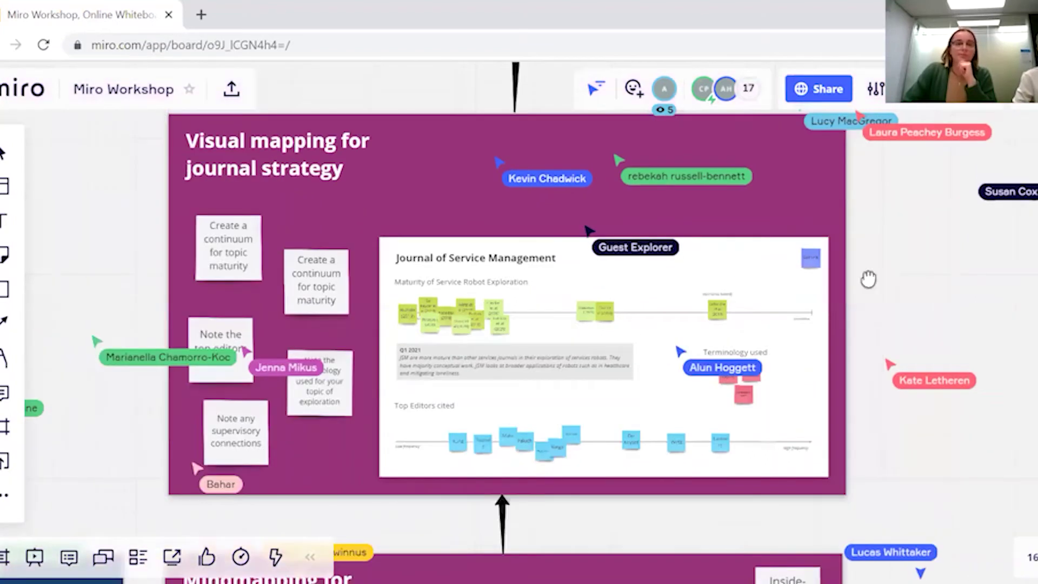
scroll(865, 400, "up", 5)
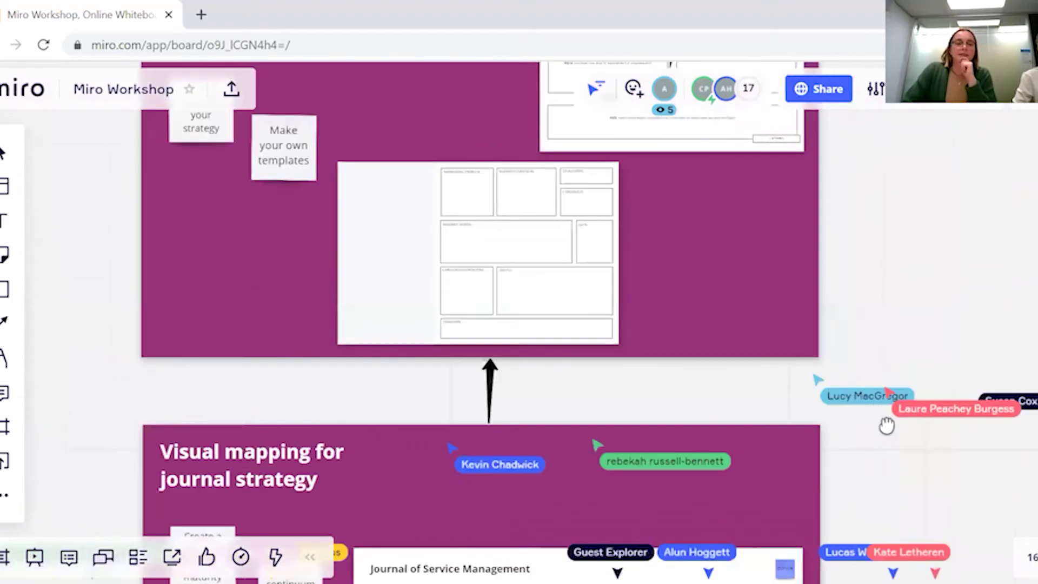
scroll(657, 319, "up", 2)
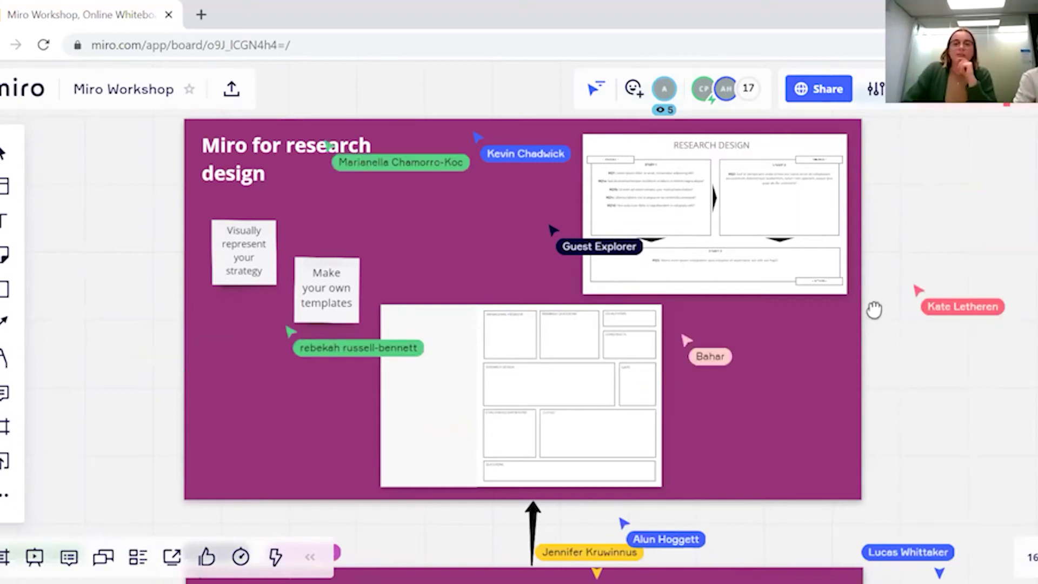
scroll(717, 242, "up", 2)
scroll(736, 248, "up", 2)
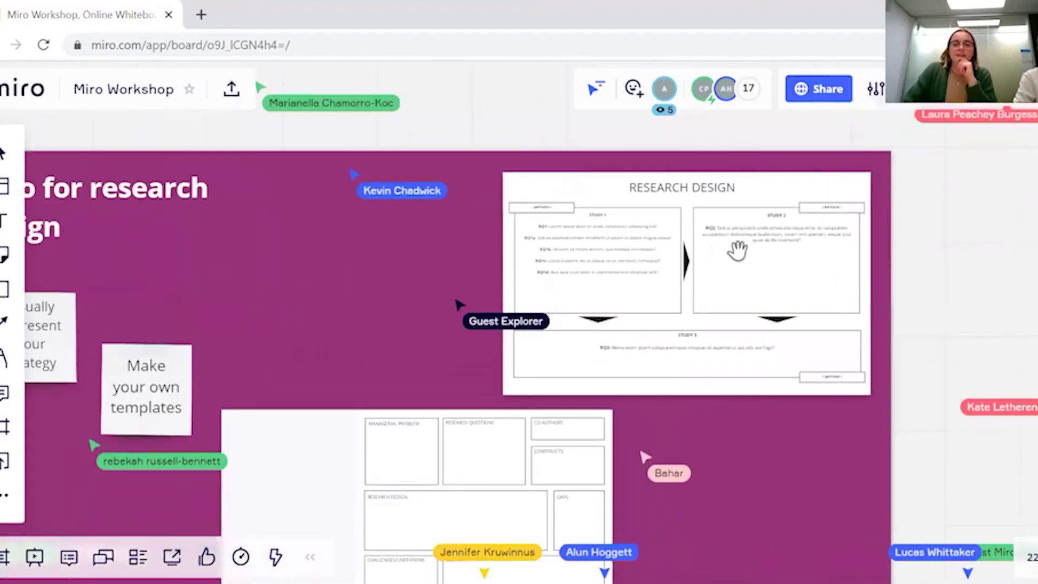
scroll(844, 280, "up", 5)
scroll(800, 266, "down", 2)
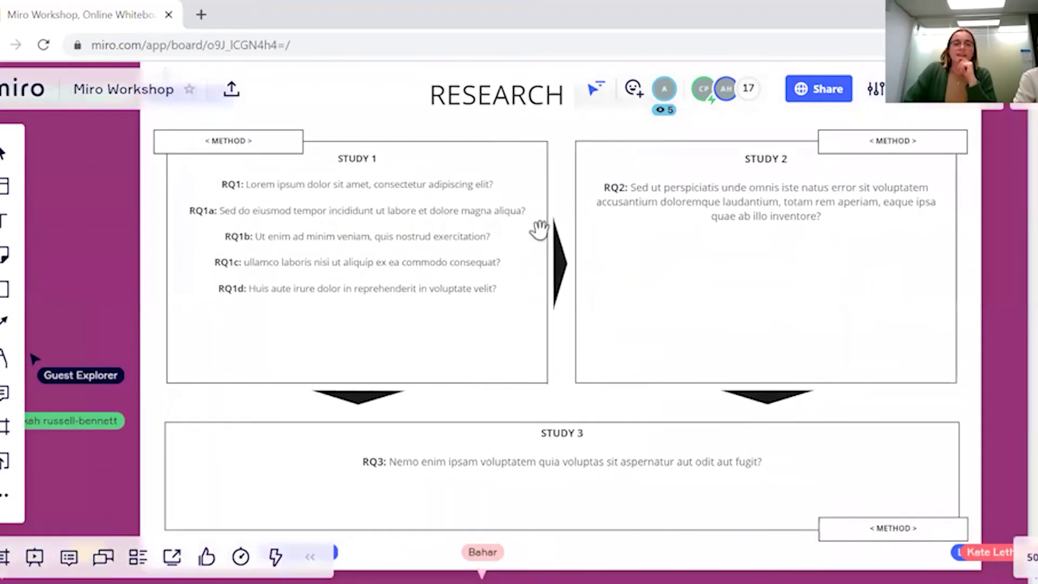
scroll(780, 264, "down", 2)
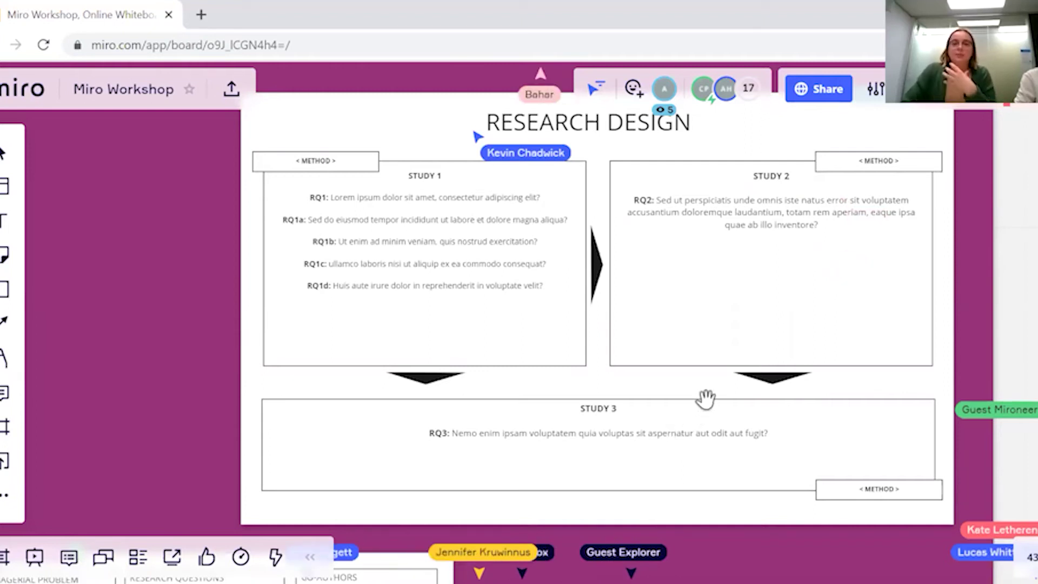
scroll(706, 399, "down", 2)
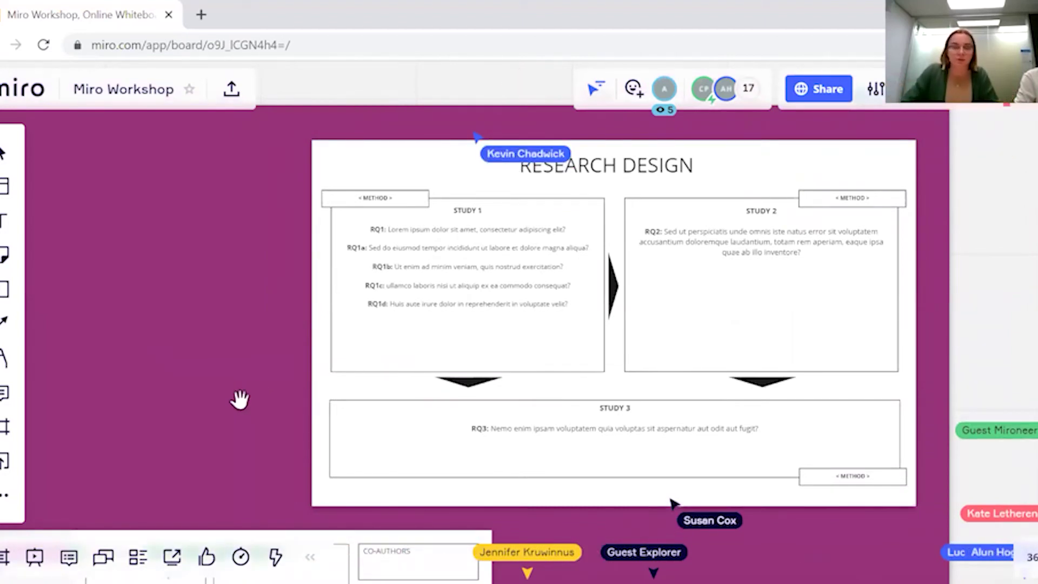
scroll(351, 279, "down", 3)
scroll(621, 260, "down", 5)
scroll(621, 260, "left", 5)
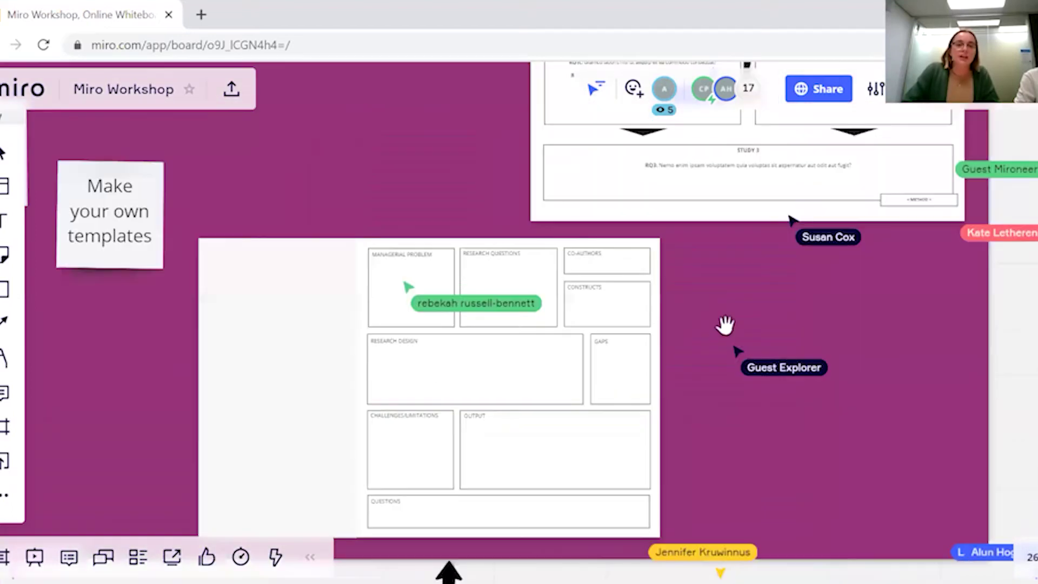
scroll(462, 363, "left", 2)
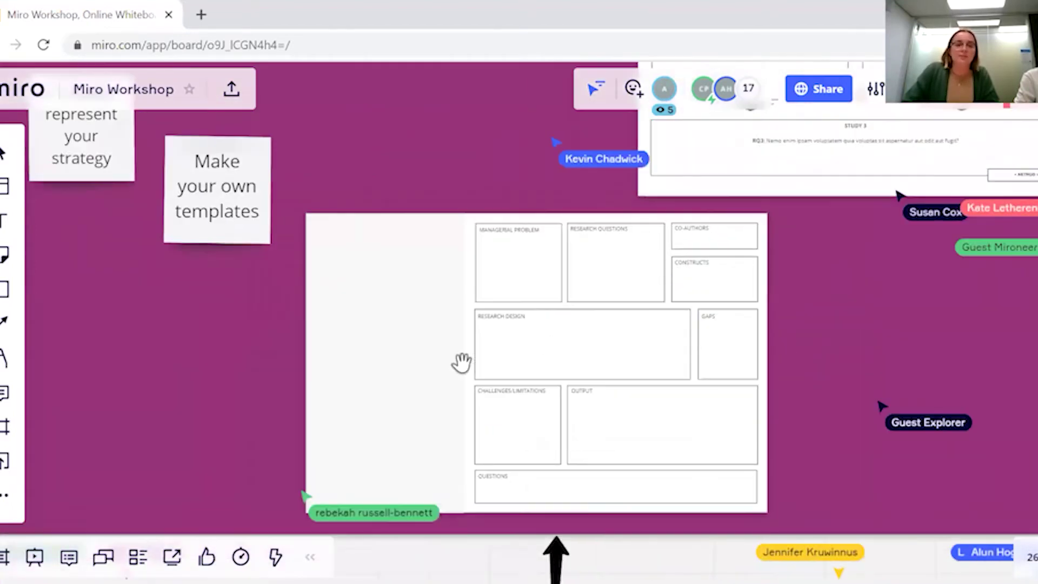
scroll(960, 366, "up", 3)
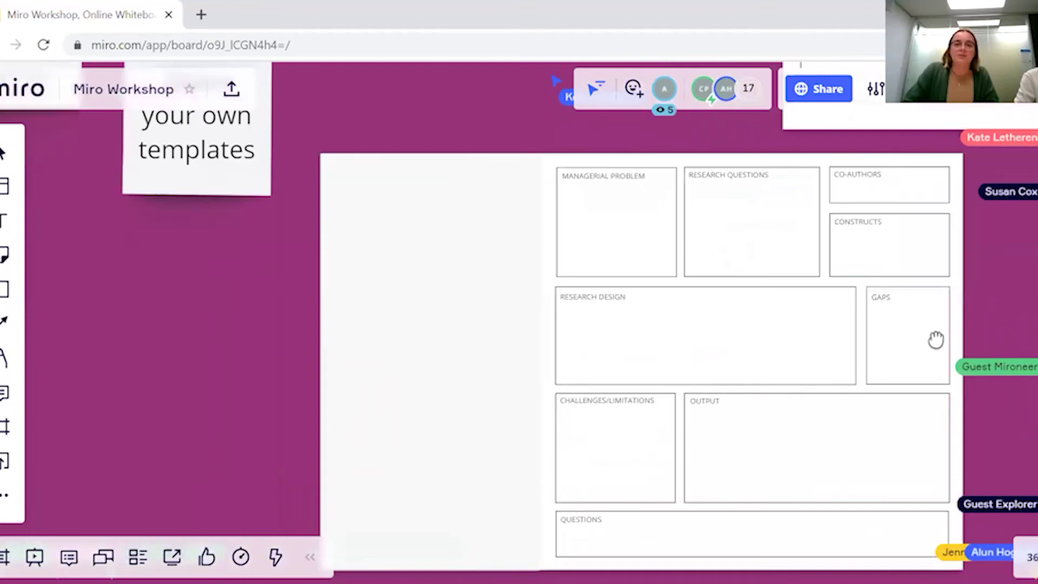
scroll(937, 366, "right", 2)
scroll(937, 366, "down", 1)
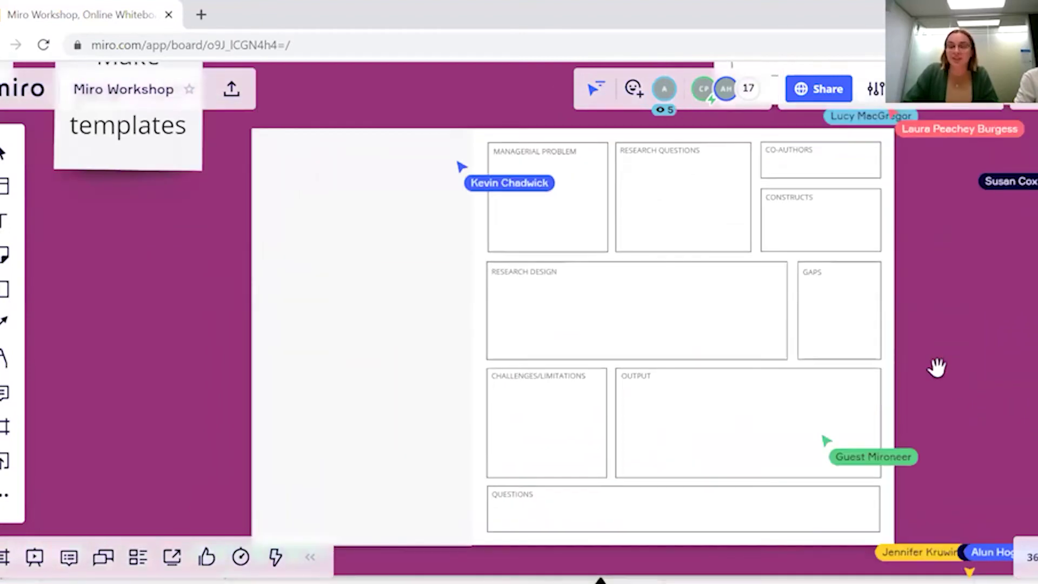
scroll(836, 243, "right", 1)
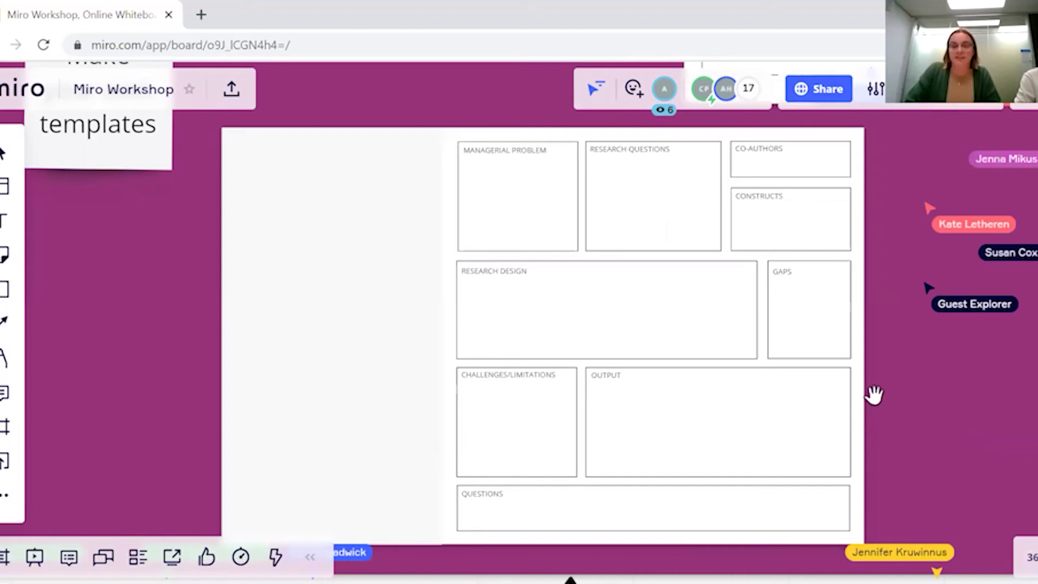
Zoom out and move down the board toward the literature review session slide.
scroll(844, 362, "down", 3)
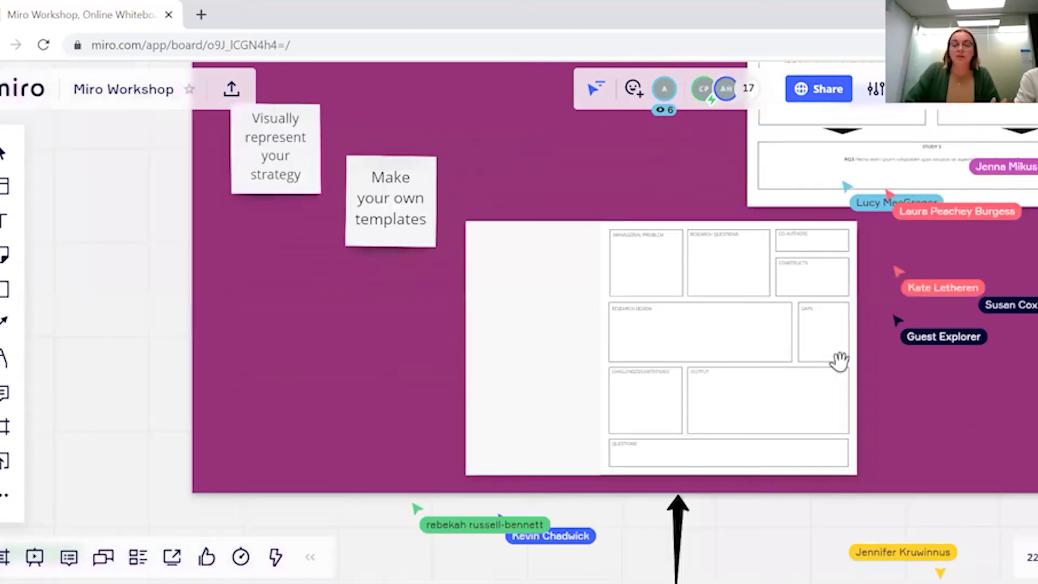
scroll(839, 362, "down", 3)
scroll(862, 389, "down", 3)
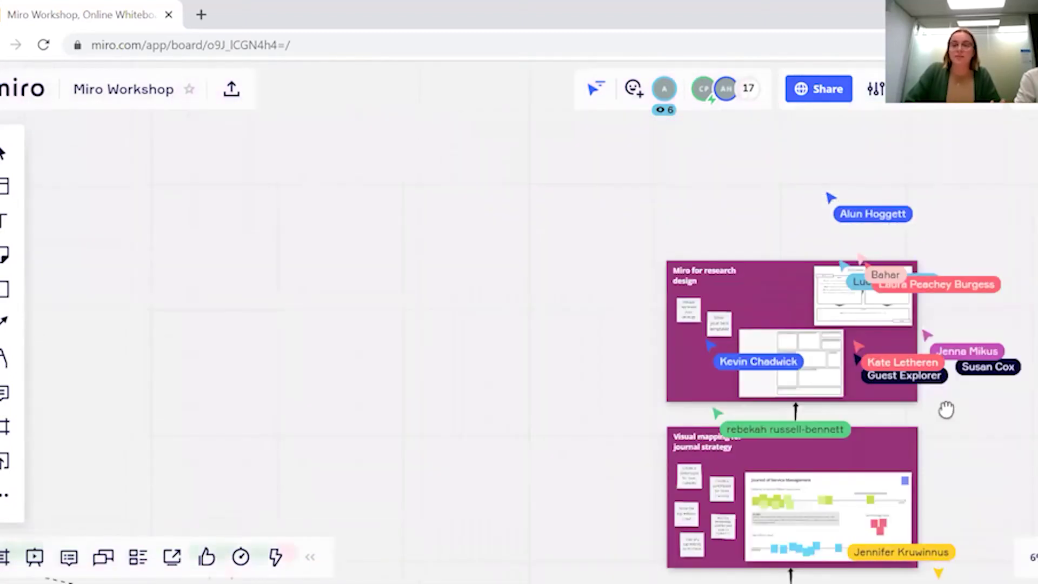
scroll(853, 352, "down", 5)
scroll(853, 352, "right", 4)
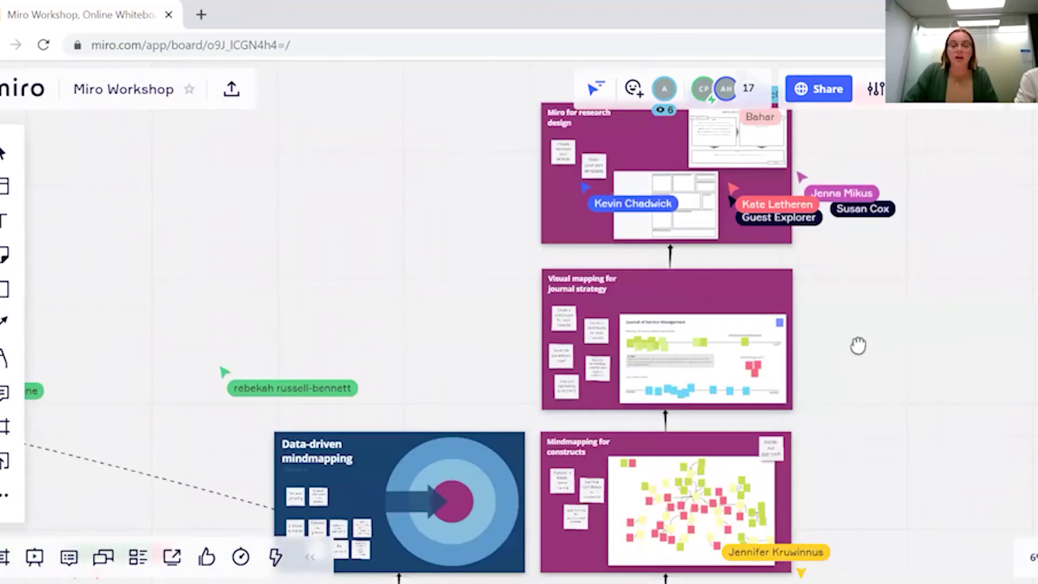
scroll(856, 400, "down", 2)
scroll(858, 282, "up", 2)
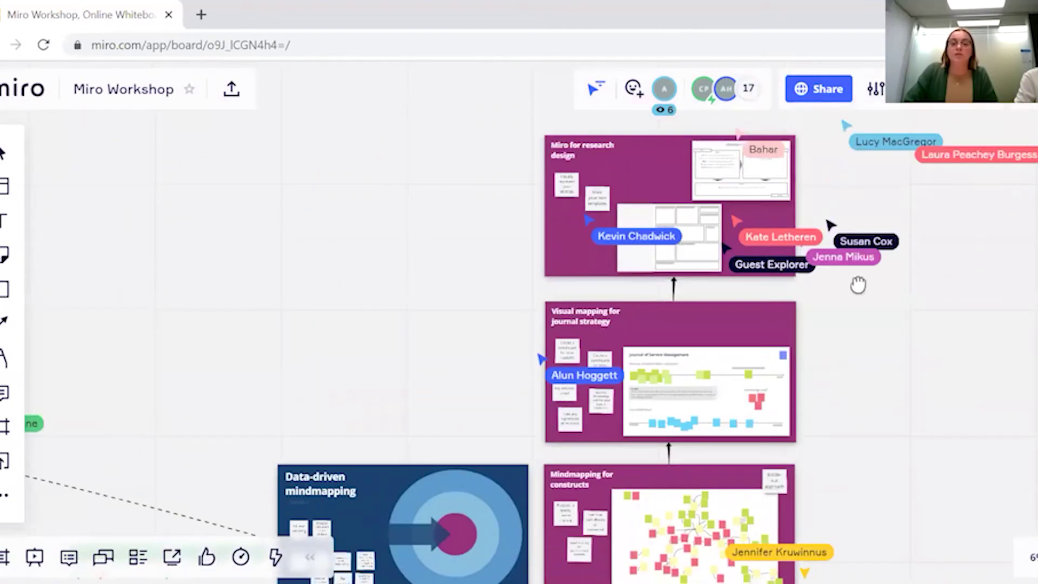
scroll(846, 403, "down", 2)
scroll(865, 300, "down", 5)
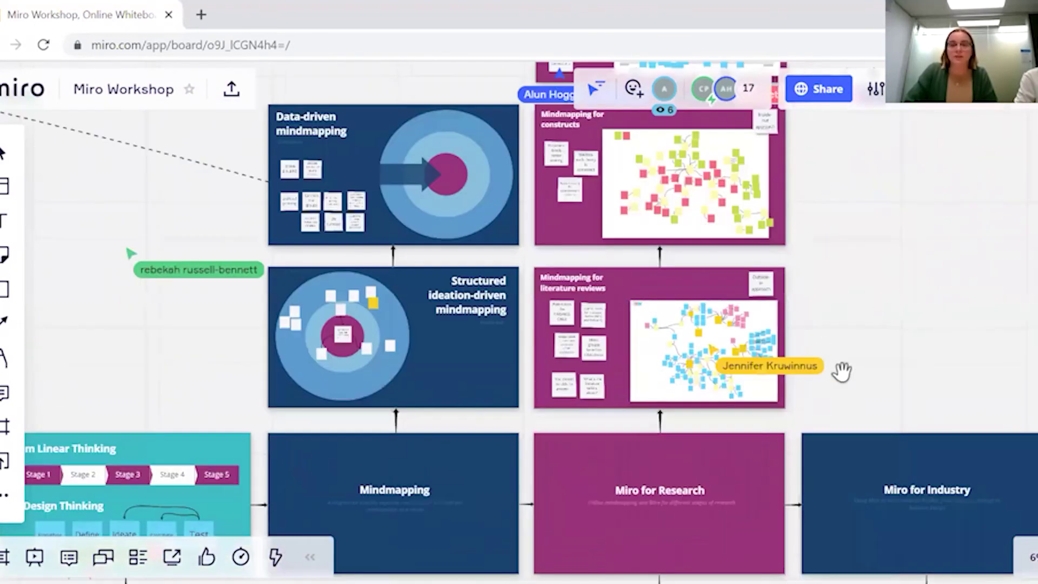
scroll(860, 205, "down", 1)
scroll(743, 514, "down", 3)
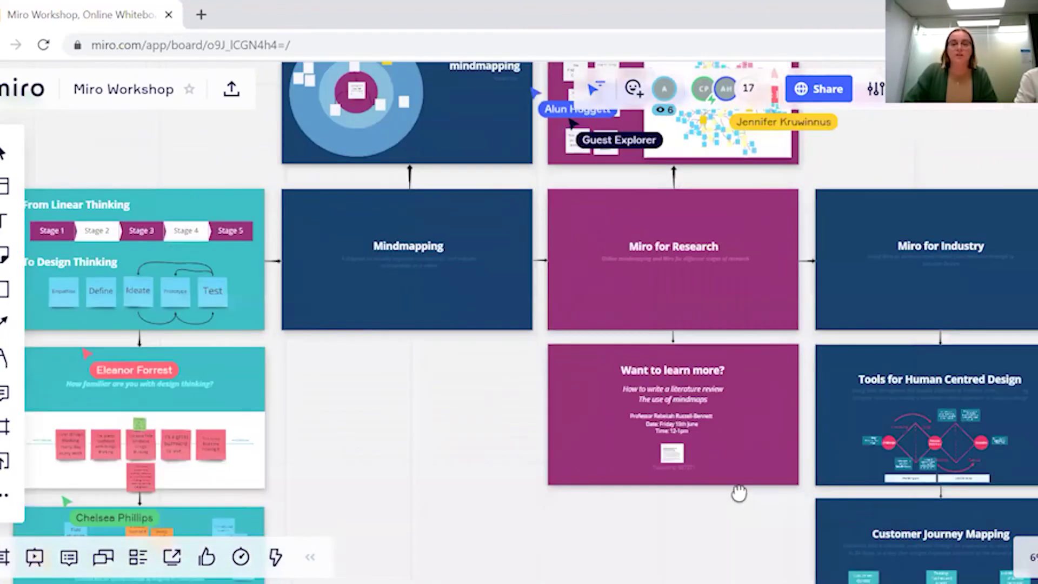
scroll(674, 411, "down", 1)
Zoom in on the 'Want to learn more?' frame advertising literature review and mindmap sessions.
scroll(679, 409, "up", 3)
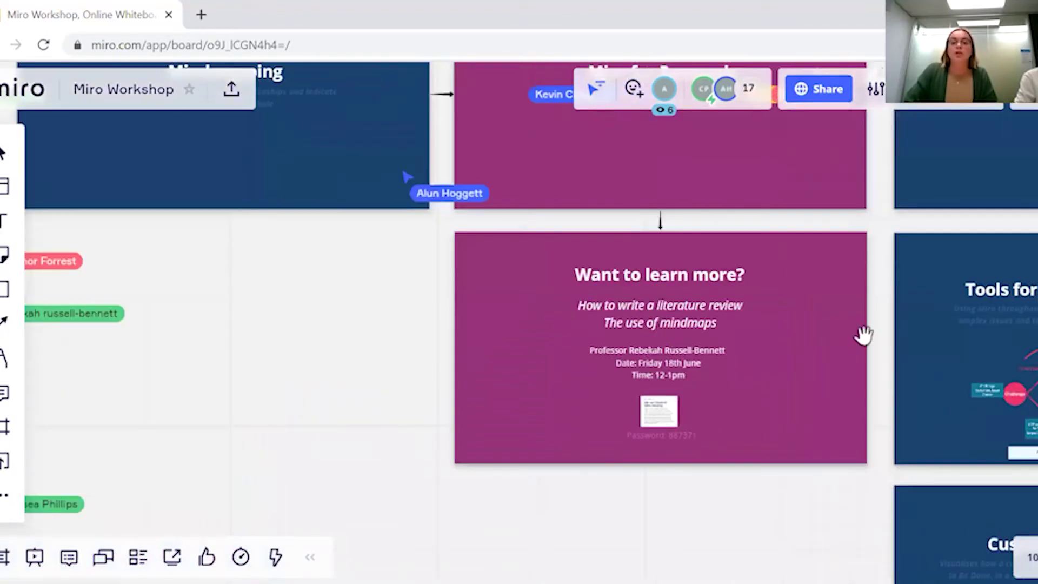
scroll(876, 364, "up", 2)
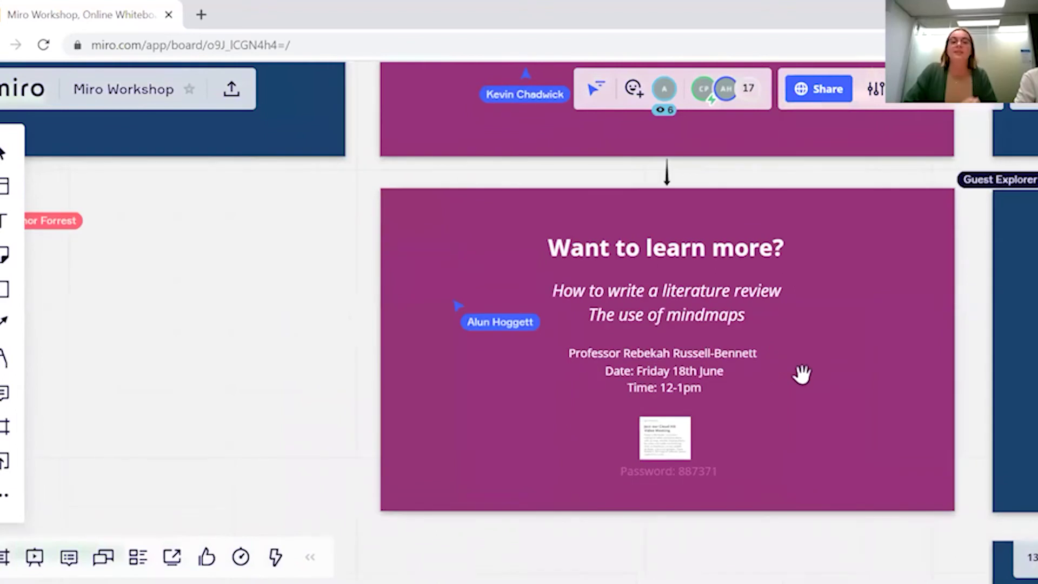
scroll(848, 394, "up", 1)
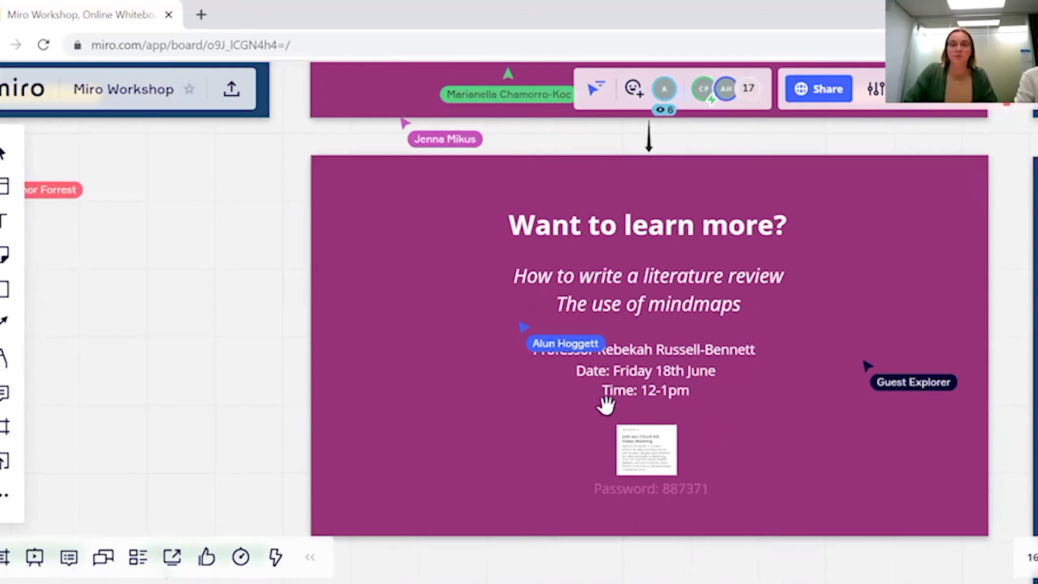
scroll(605, 405, "up", 2)
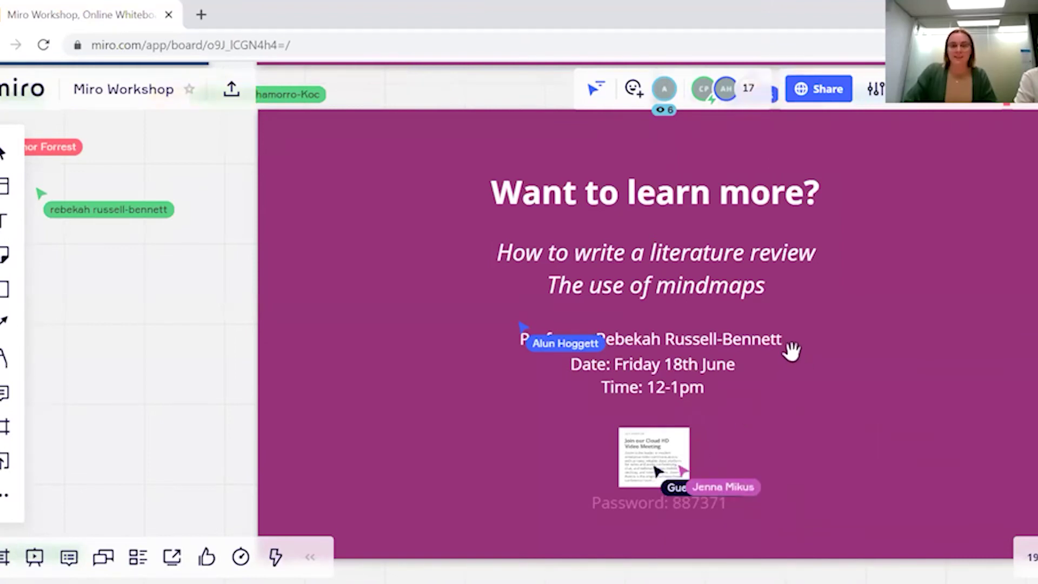
scroll(784, 356, "down", 3)
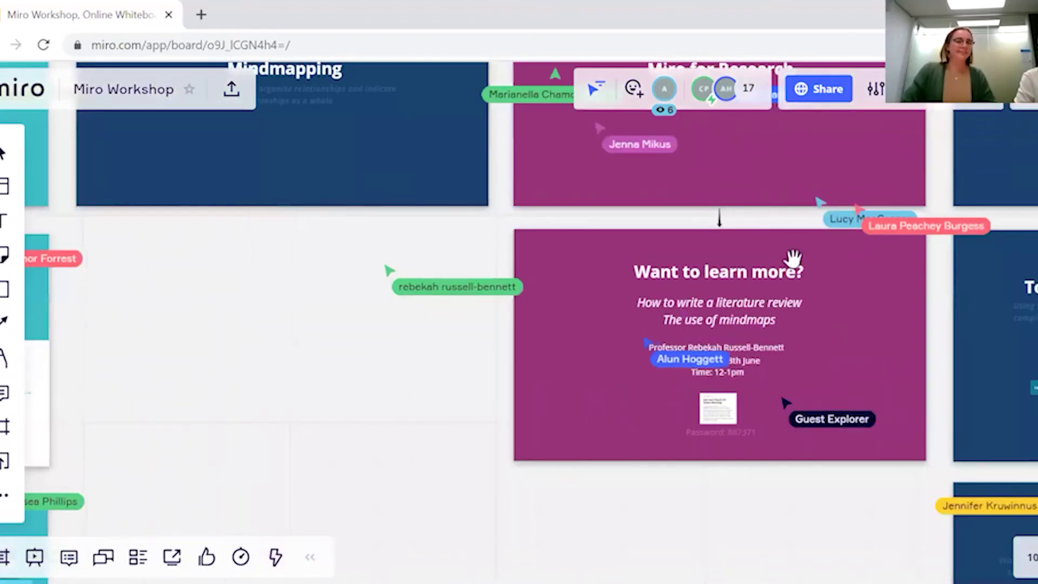
Move right to the 'Miro for Industry' section and zoom toward the 'Tools for Human Centred Design' frame.
scroll(772, 236, "right", 10)
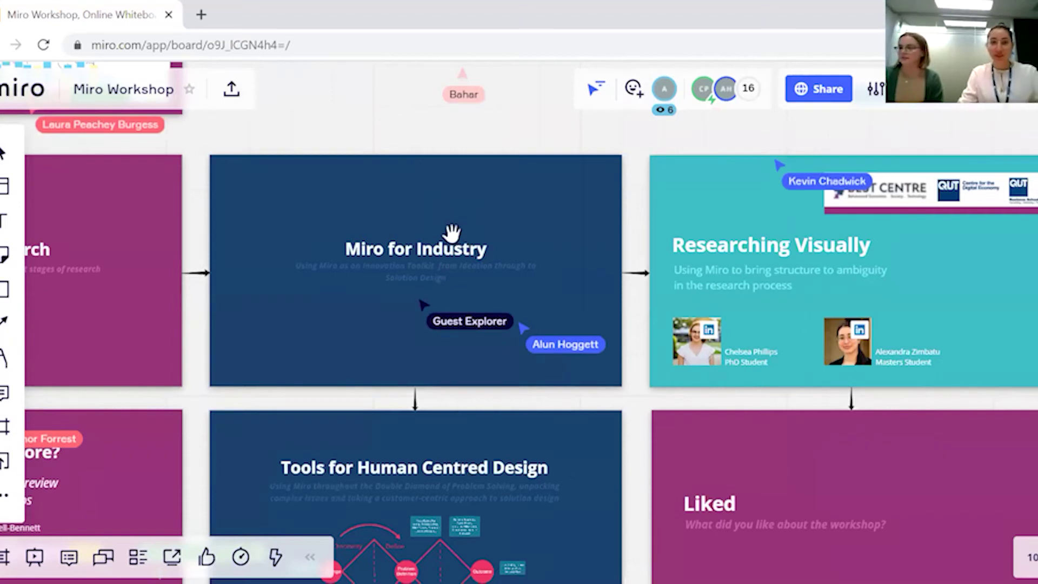
scroll(425, 262, "up", 3)
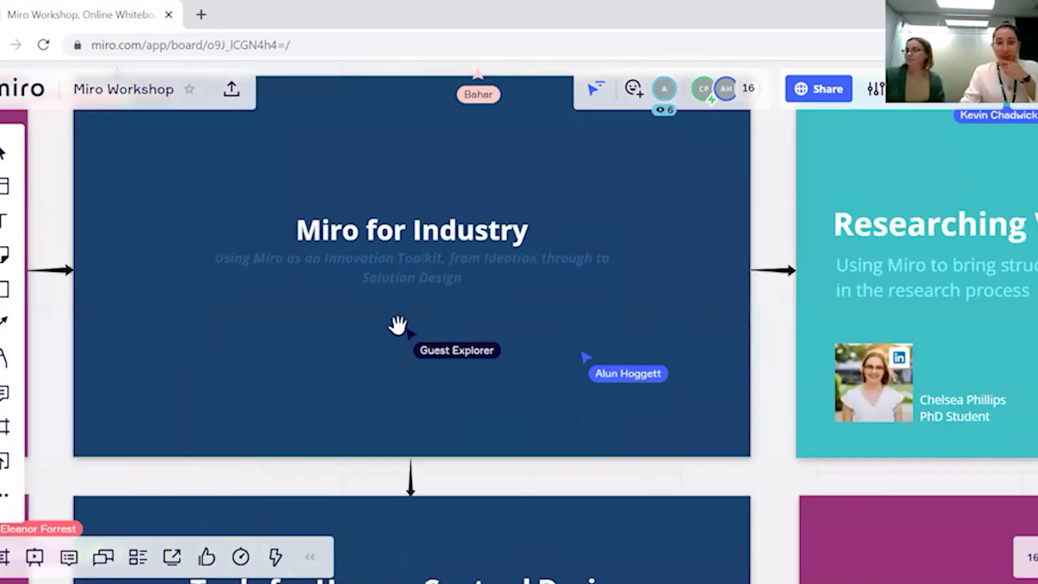
scroll(396, 324, "up", 1)
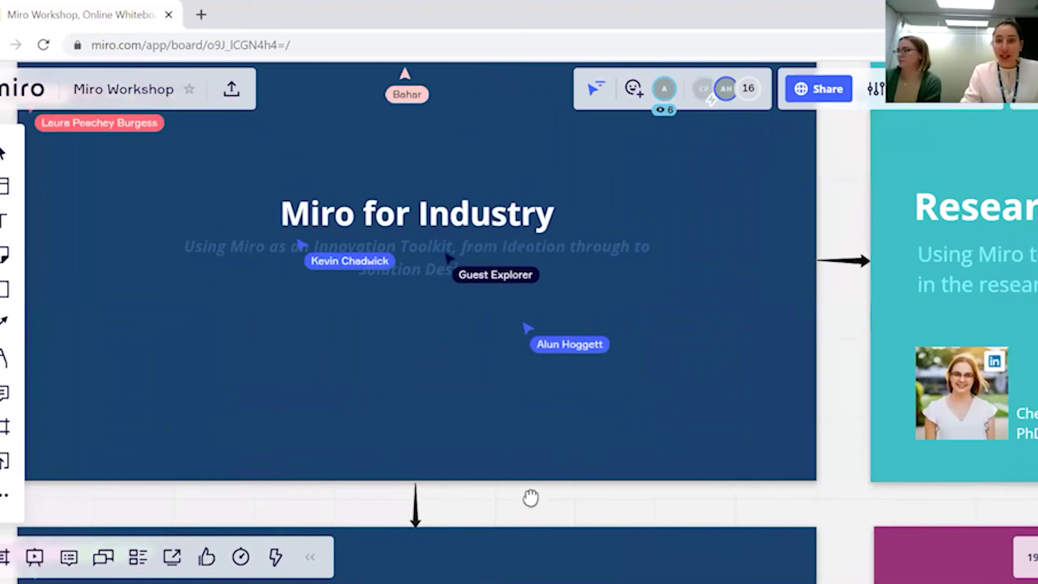
scroll(550, 498, "left", 2)
scroll(554, 491, "left", 3)
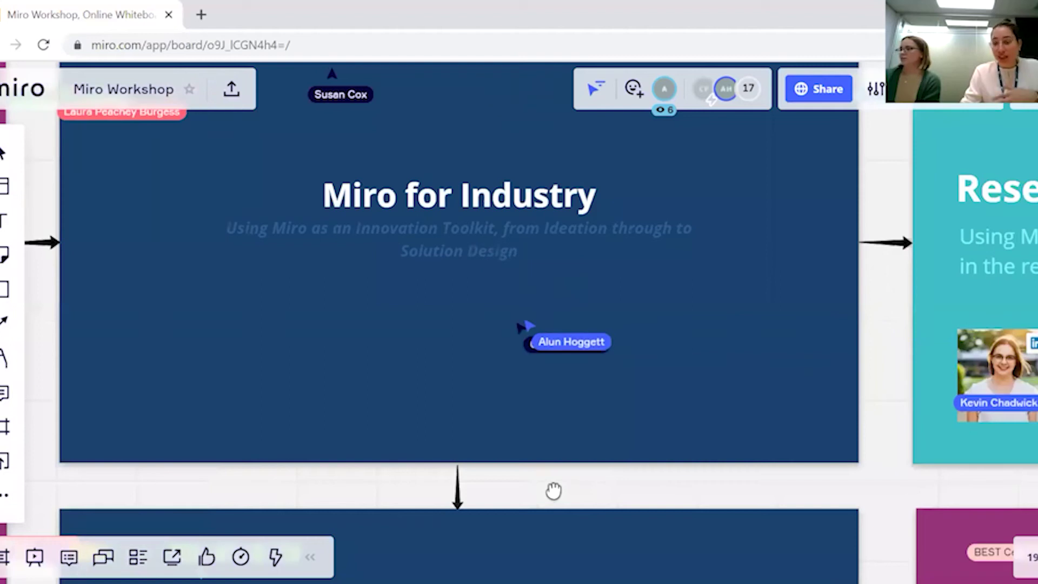
scroll(549, 432, "down", 1)
Zoom over the double-diamond diagram on the 'Tools for Human Centred Design' slide.
scroll(541, 303, "down", 3)
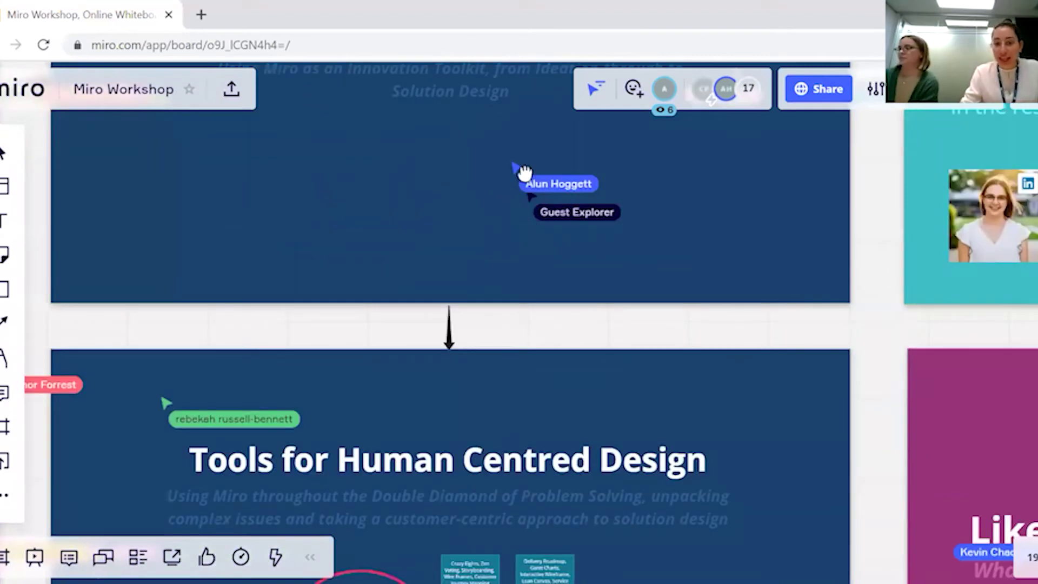
scroll(556, 103, "down", 3)
scroll(292, 408, "down", 2)
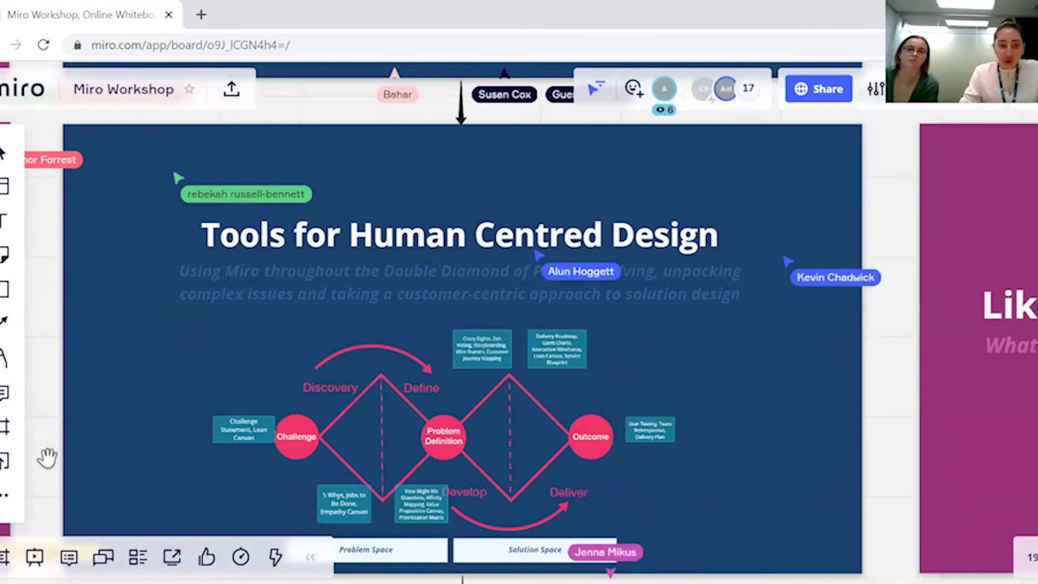
scroll(64, 375, "down", 2)
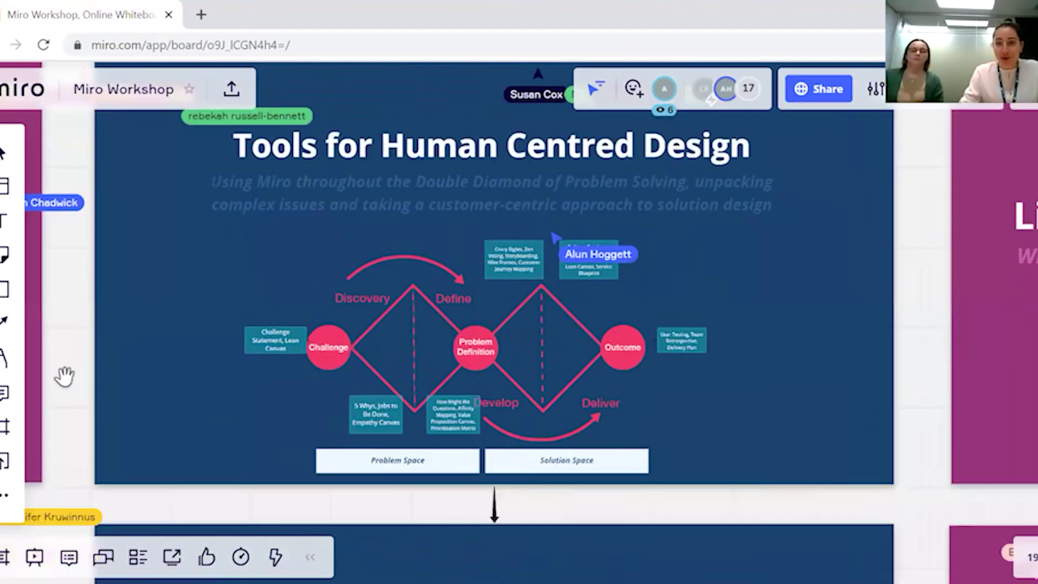
scroll(143, 374, "up", 1)
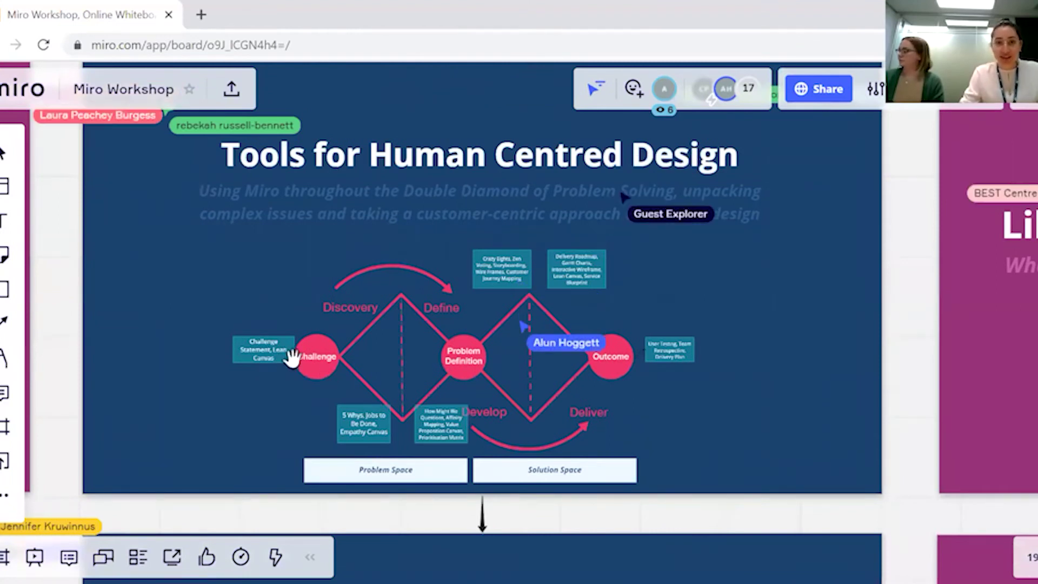
scroll(301, 354, "up", 2)
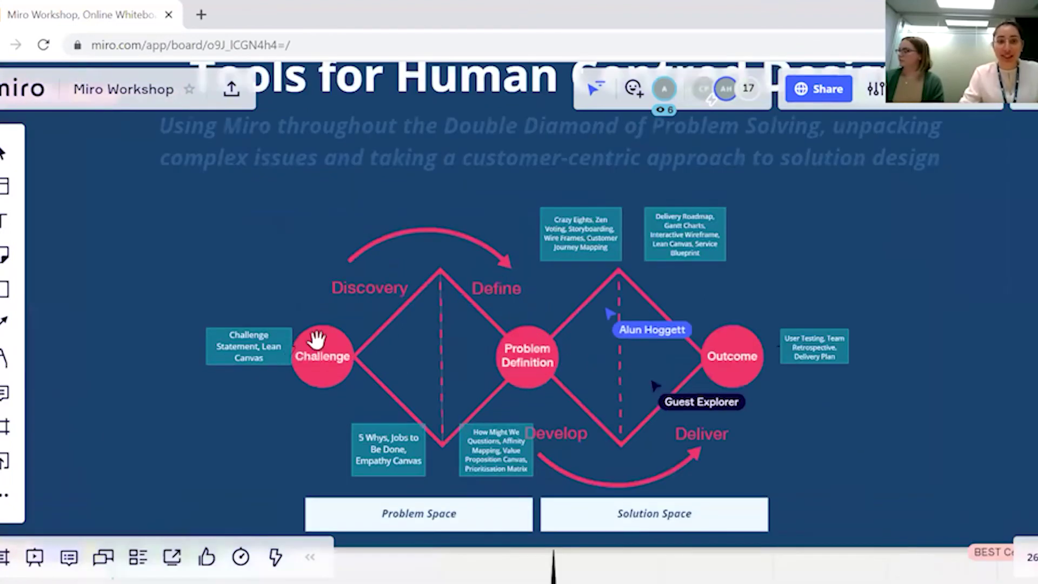
scroll(302, 343, "up", 1)
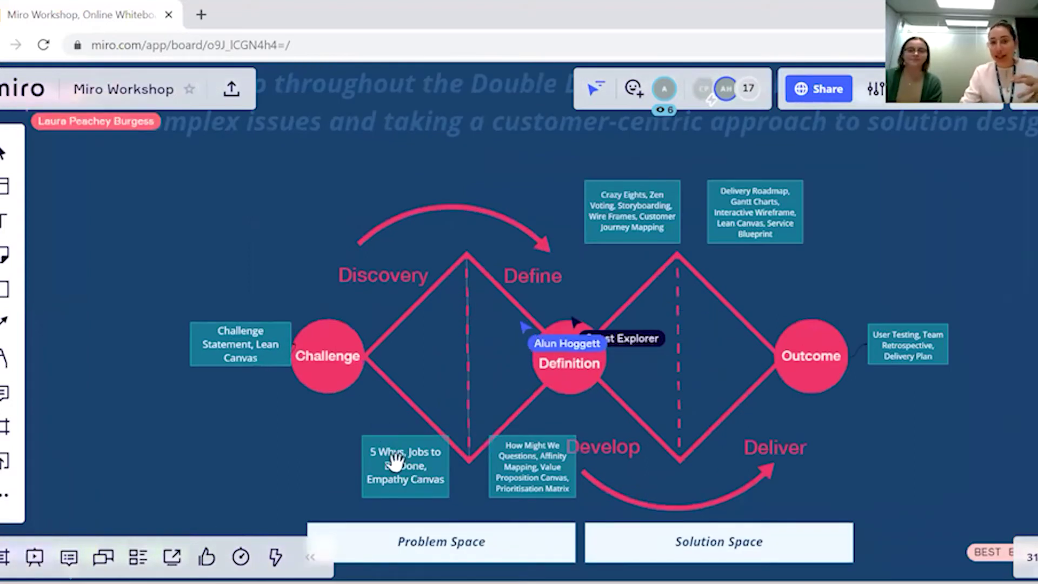
Zoom back out to reveal the Customer Journey Mapping frame and the Liked and Learned frames.
scroll(396, 461, "down", 1)
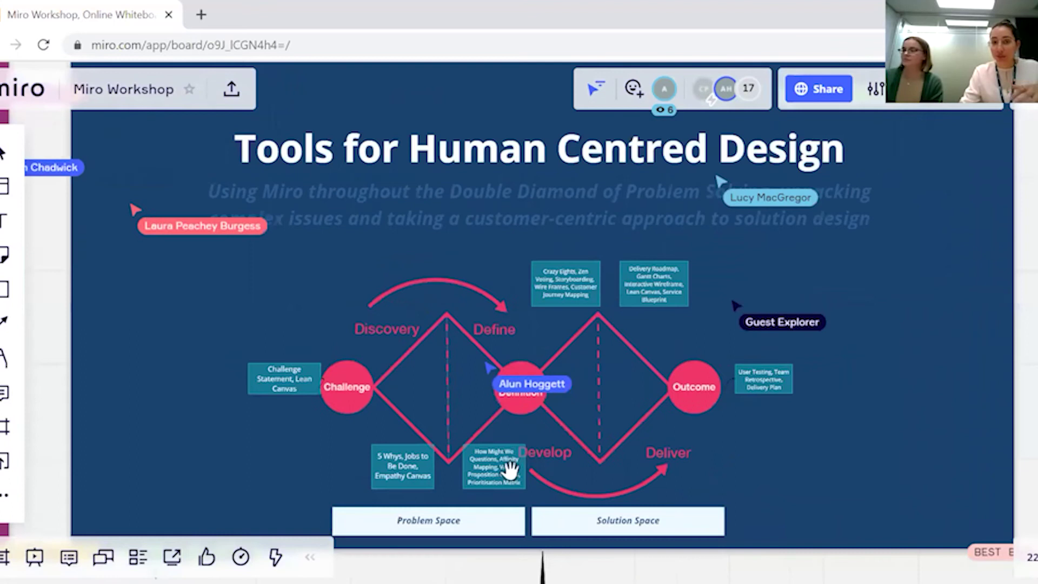
scroll(396, 476, "down", 1)
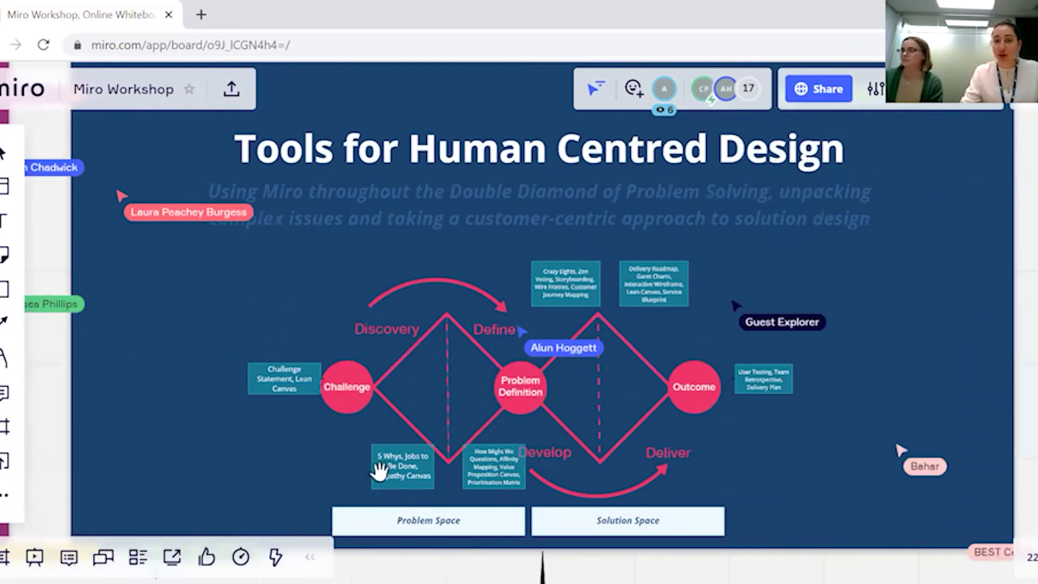
scroll(382, 476, "up", 1)
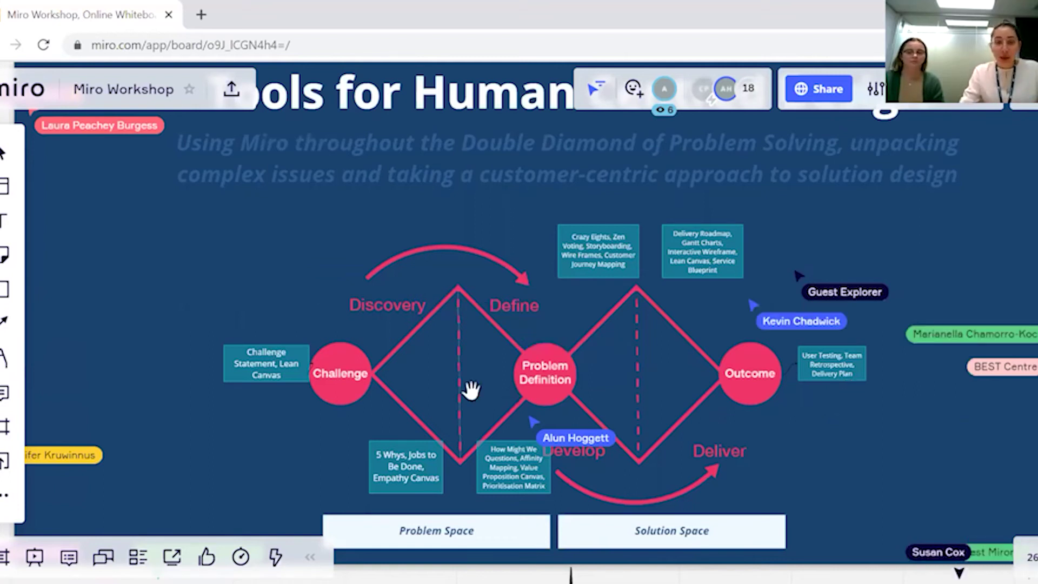
scroll(440, 399, "down", 1)
scroll(438, 431, "down", 2)
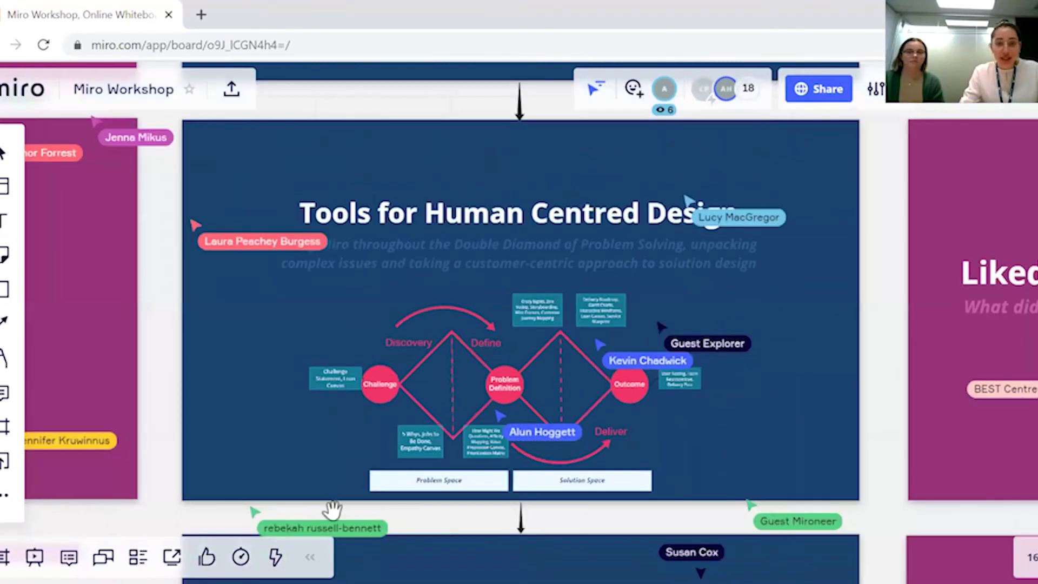
Scroll down past the Customer Journey Mapping frame to the From Templating journey map template.
scroll(211, 513, "down", 2)
scroll(151, 307, "down", 2)
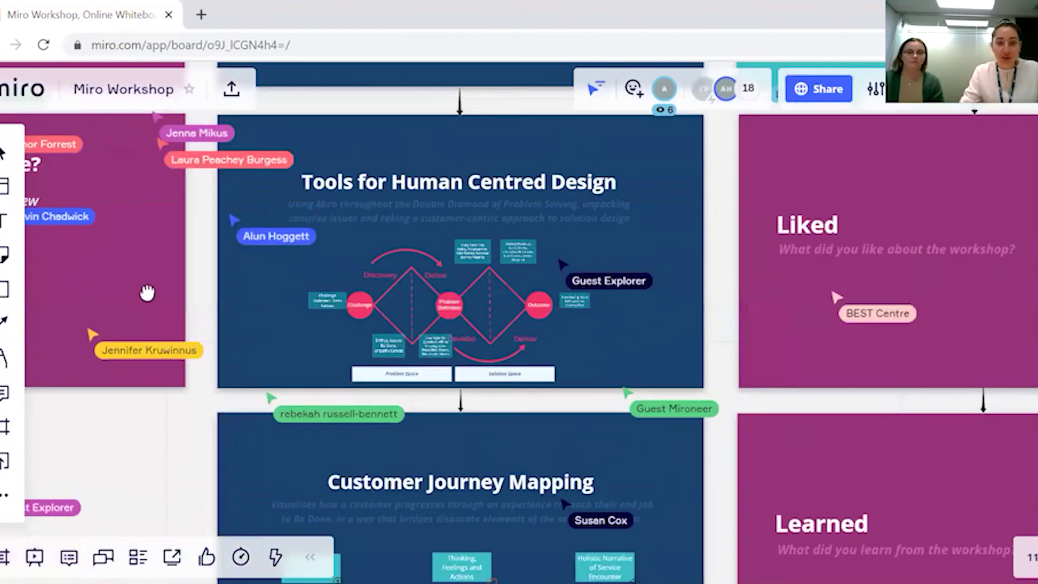
scroll(132, 222, "down", 3)
scroll(281, 340, "down", 1)
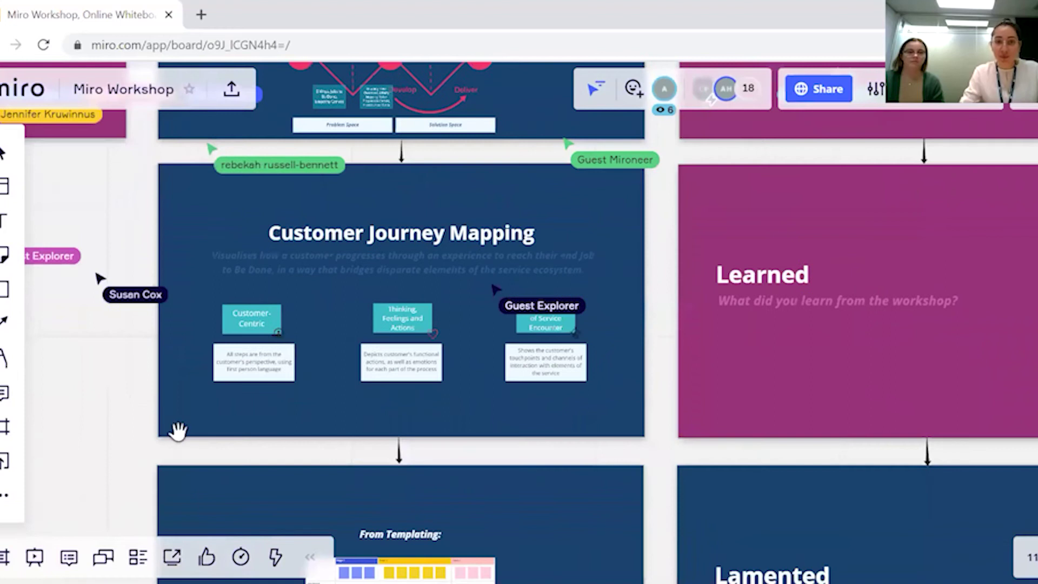
scroll(342, 337, "right", 1)
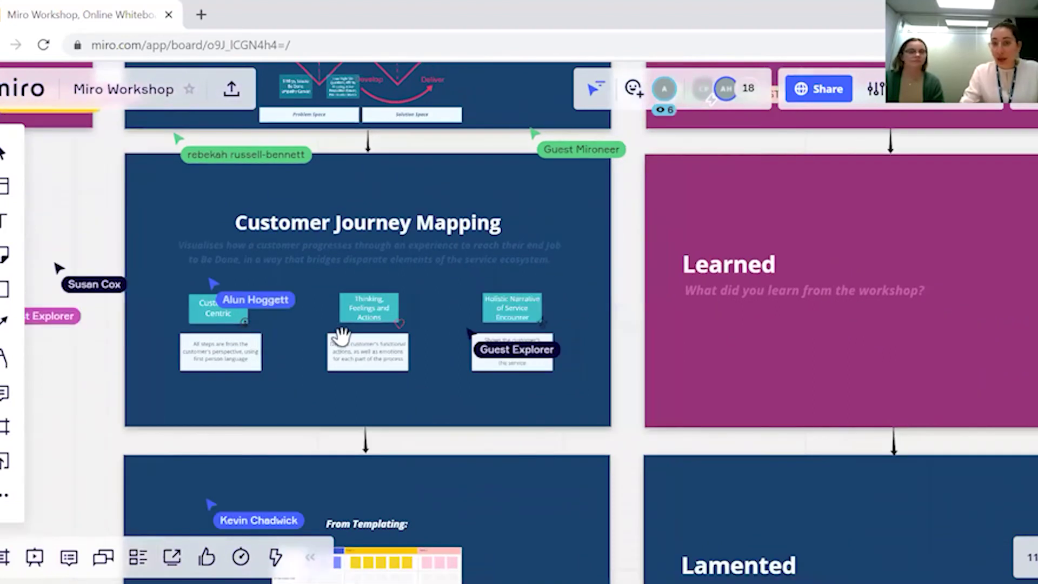
scroll(342, 336, "up", 3)
scroll(497, 513, "up", 2)
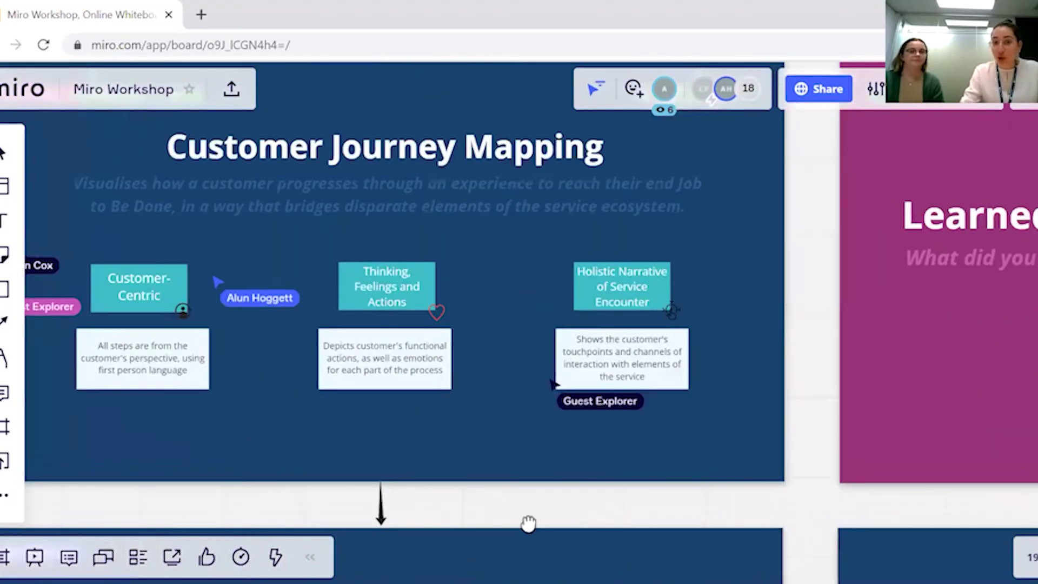
scroll(589, 536, "left", 2)
scroll(595, 513, "left", 2)
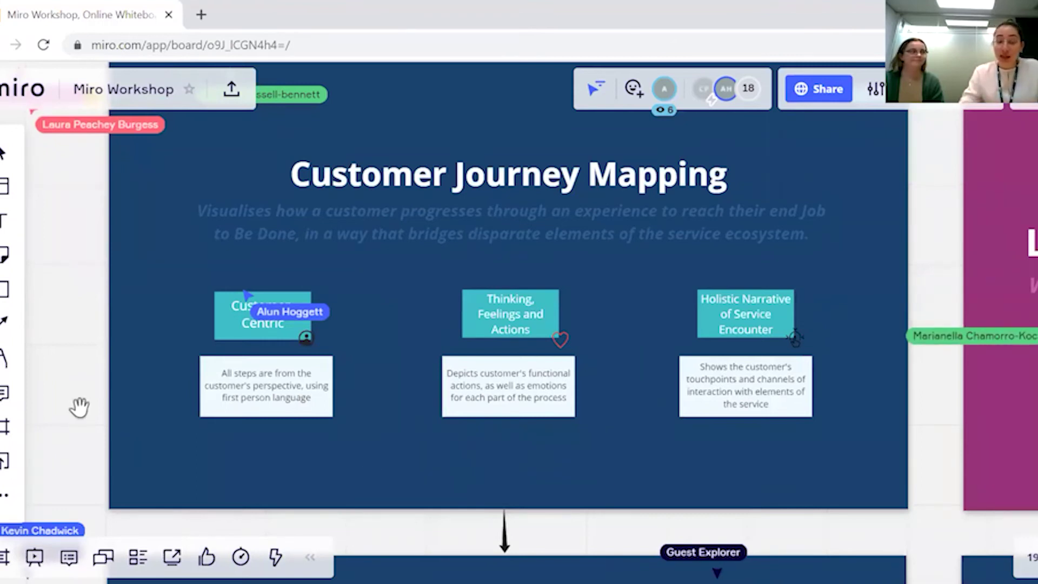
scroll(84, 380, "down", 1)
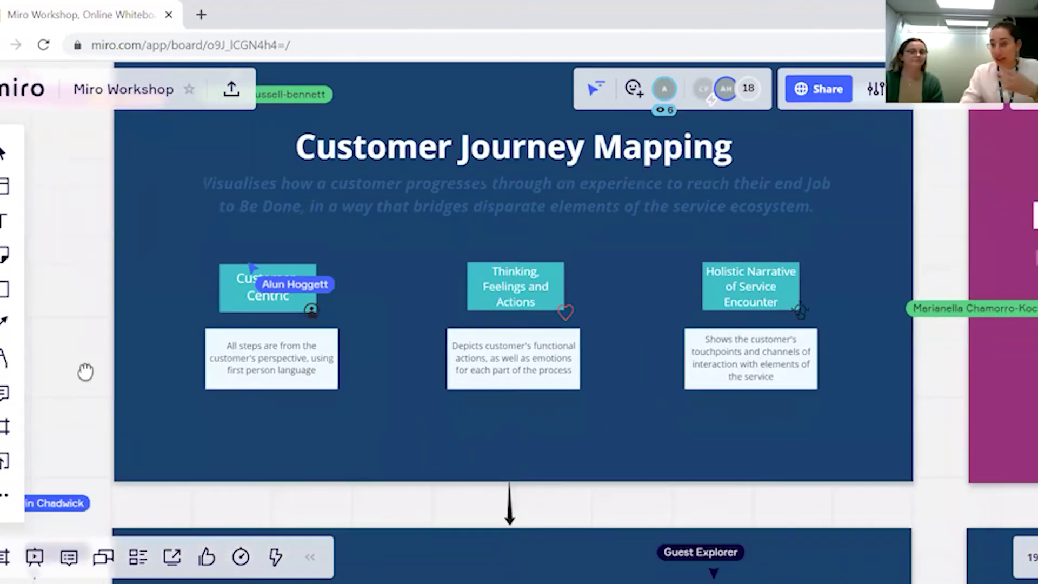
scroll(79, 329, "down", 2)
scroll(73, 350, "up", 1)
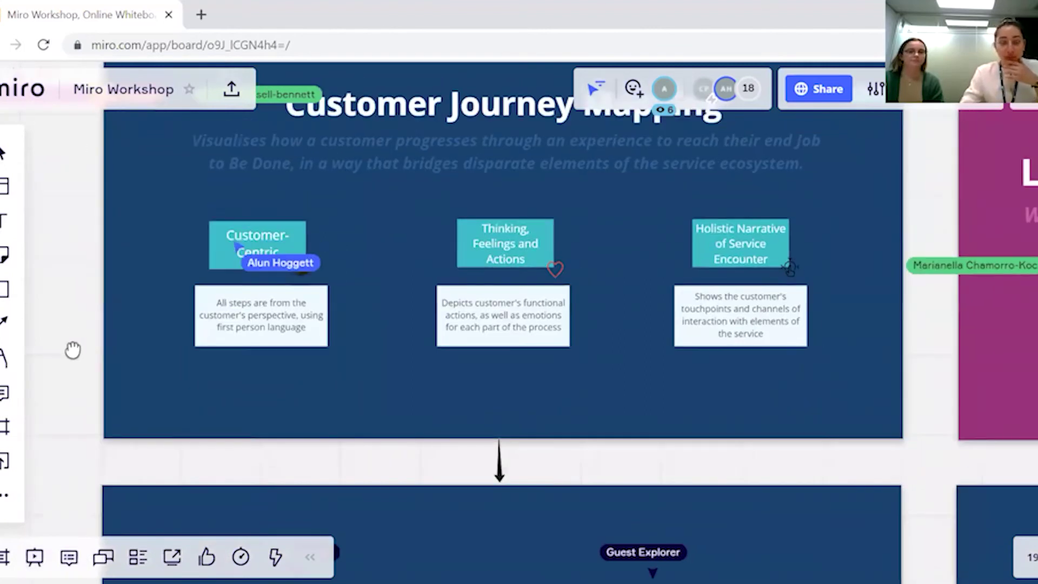
scroll(65, 368, "up", 1)
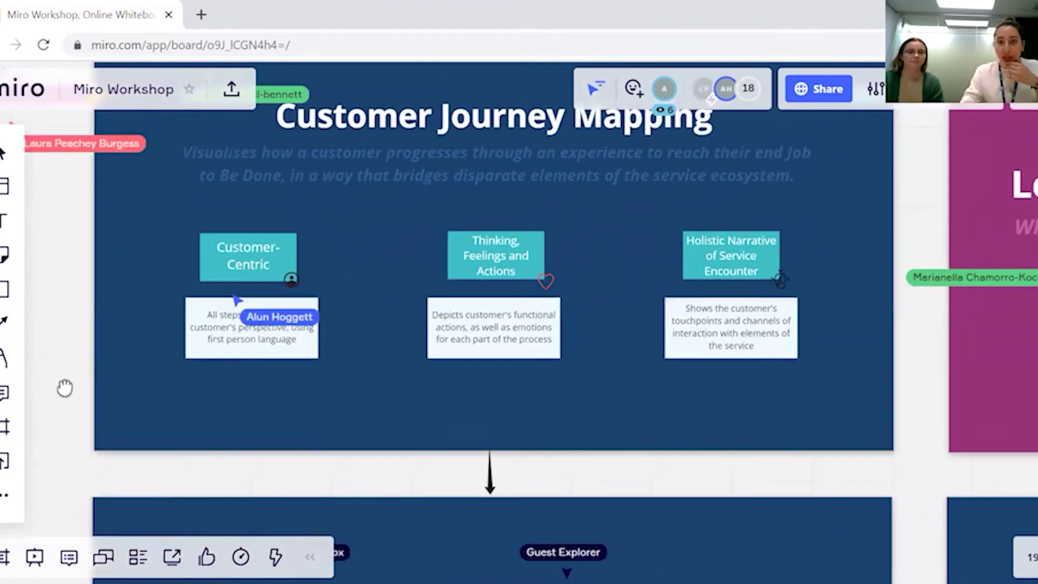
scroll(65, 388, "up", 2)
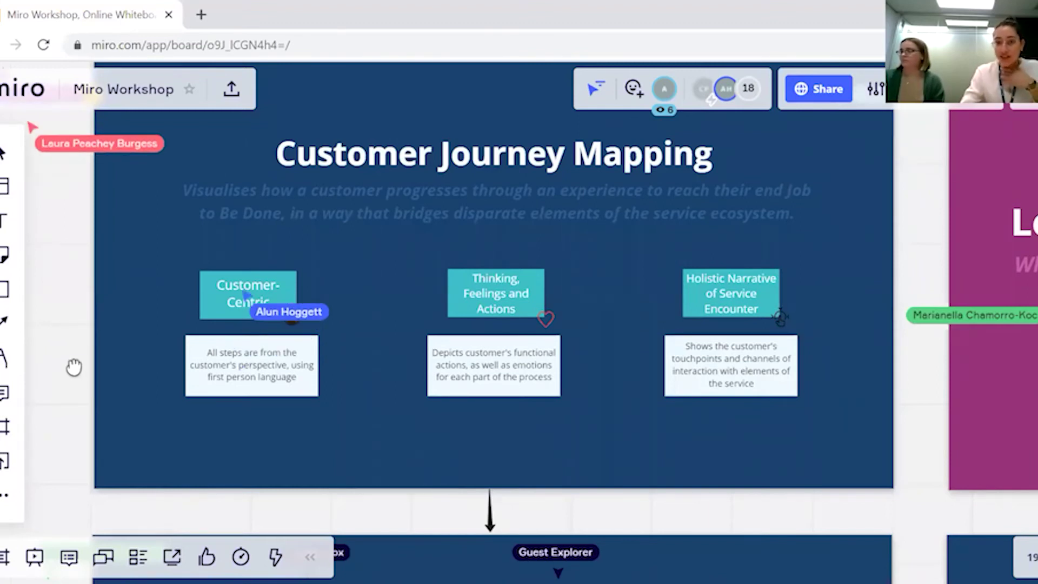
scroll(97, 320, "down", 2)
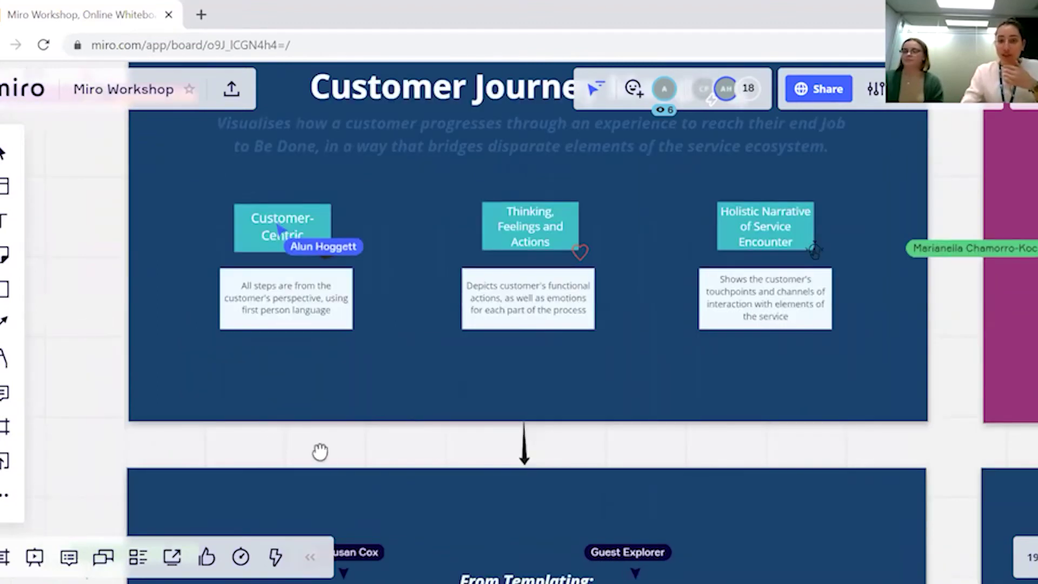
scroll(315, 419, "down", 1)
scroll(300, 314, "down", 2)
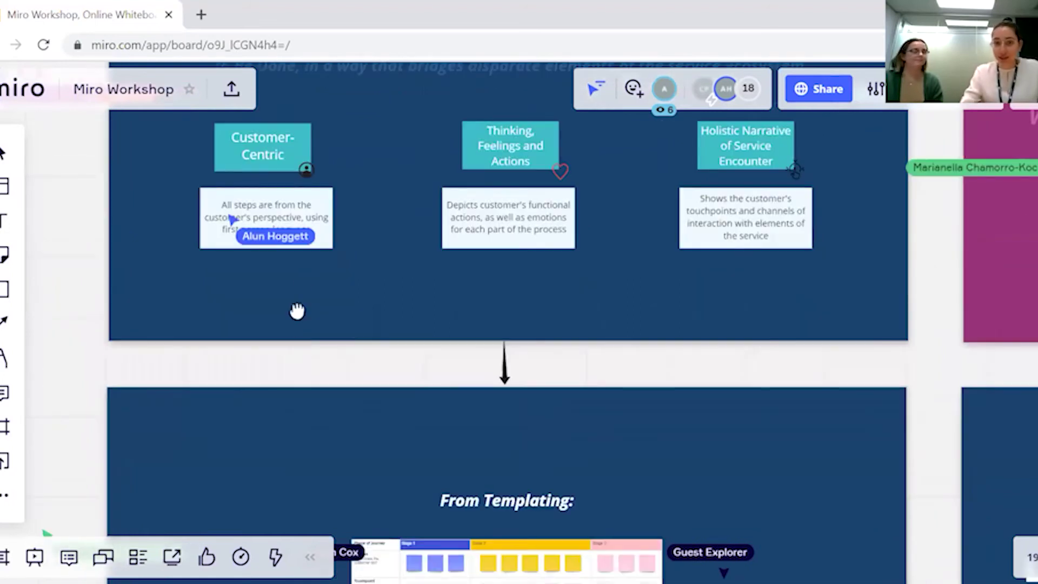
scroll(297, 194, "down", 2)
scroll(115, 441, "down", 2)
scroll(489, 310, "down", 2)
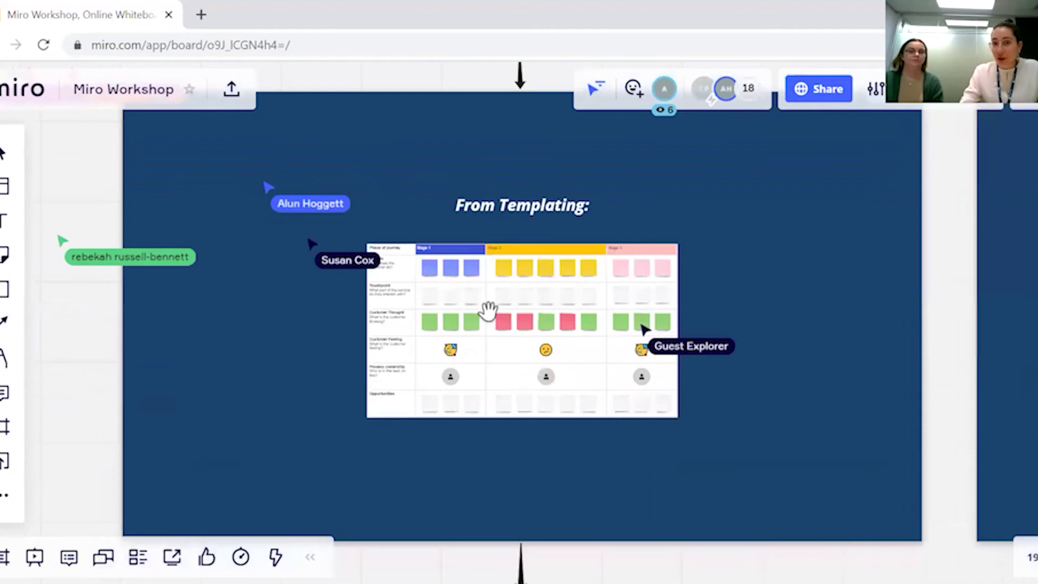
Zoom in on the journey map template and search the Templates library for 'qust'.
scroll(489, 309, "up", 3)
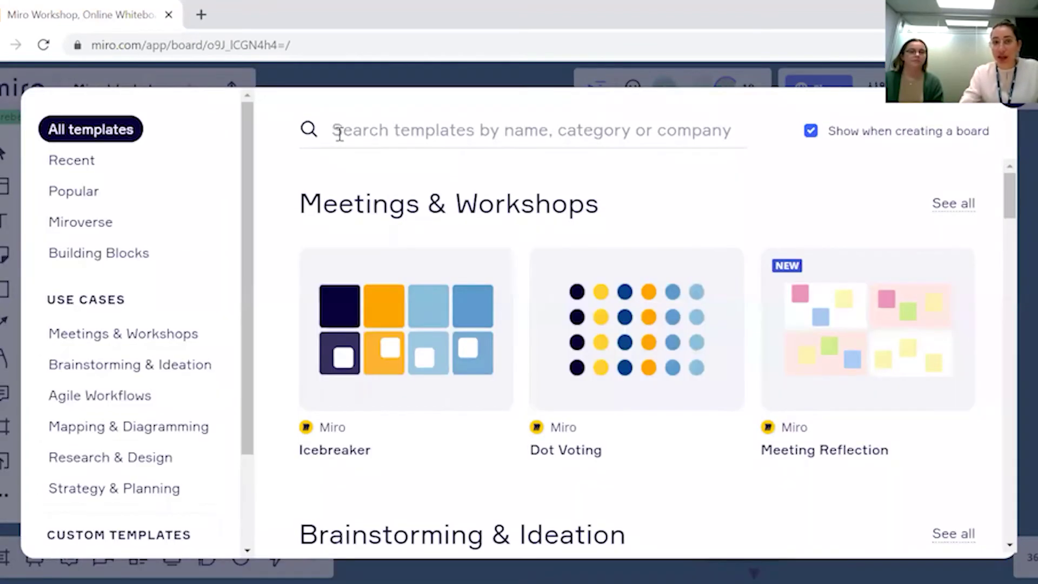
left_click(339, 133)
type("qust")
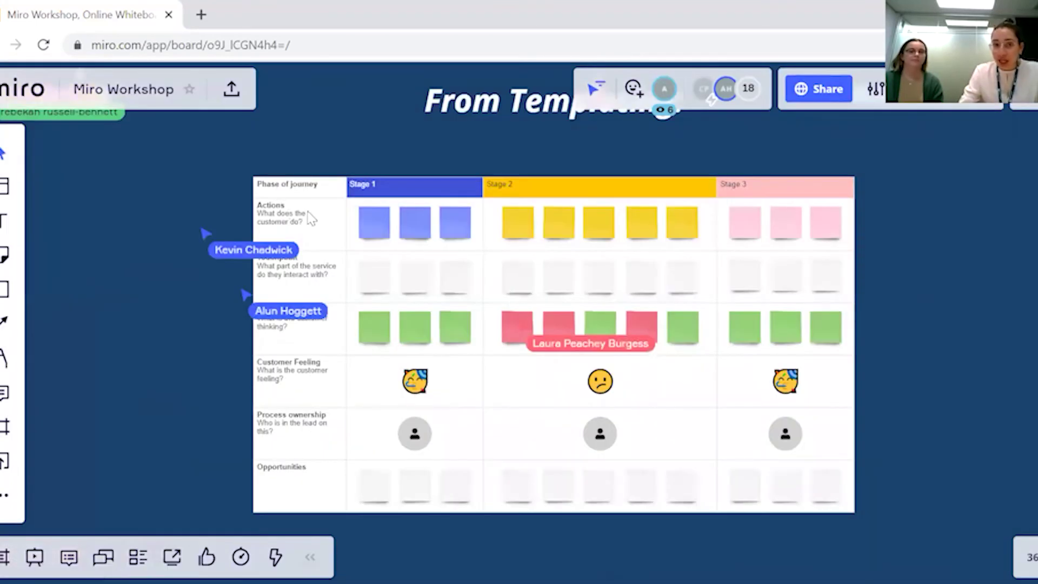
scroll(273, 230, "up", 3)
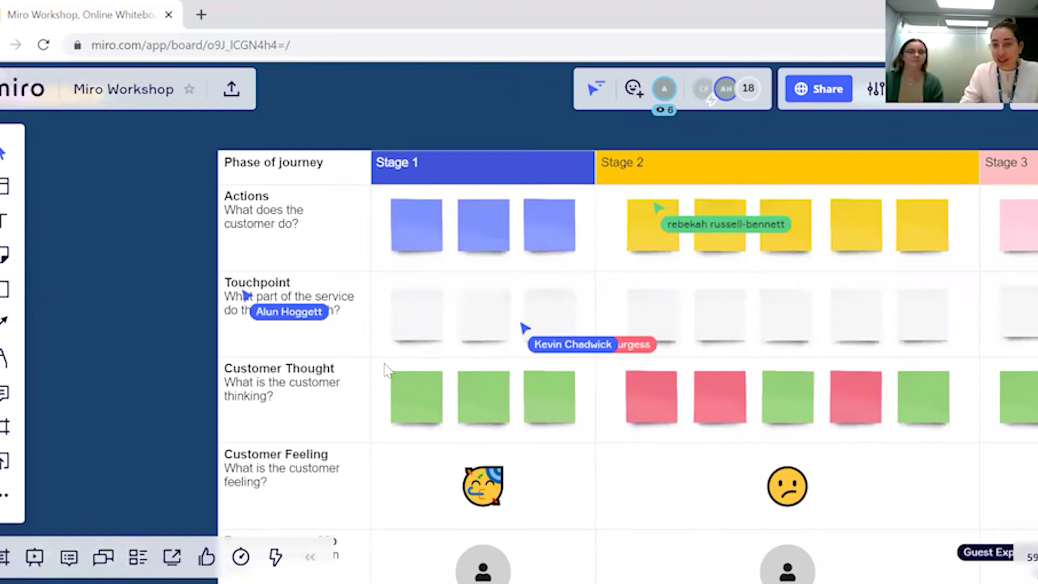
scroll(339, 440, "down", 1)
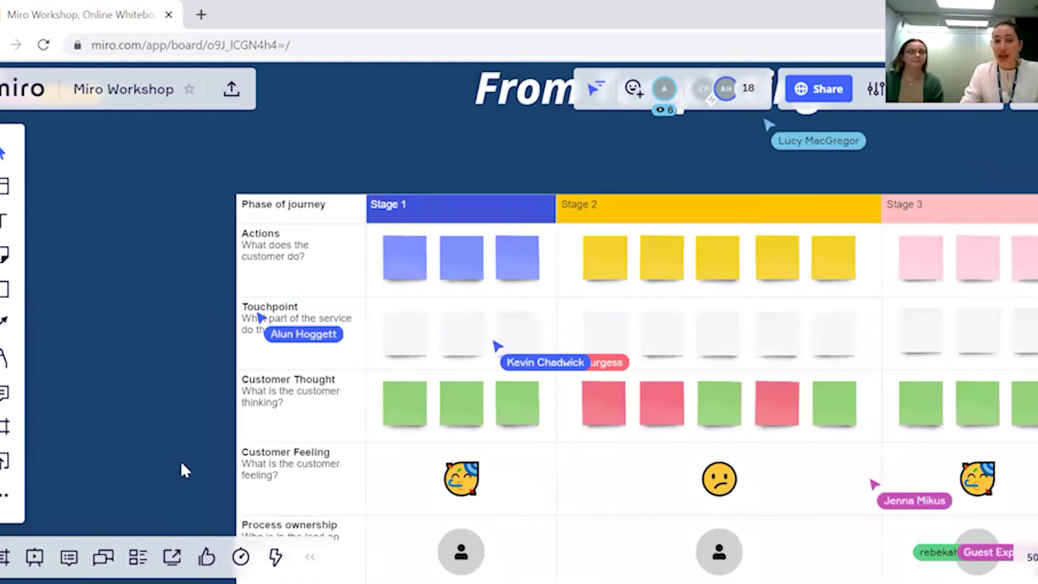
scroll(419, 371, "down", 3)
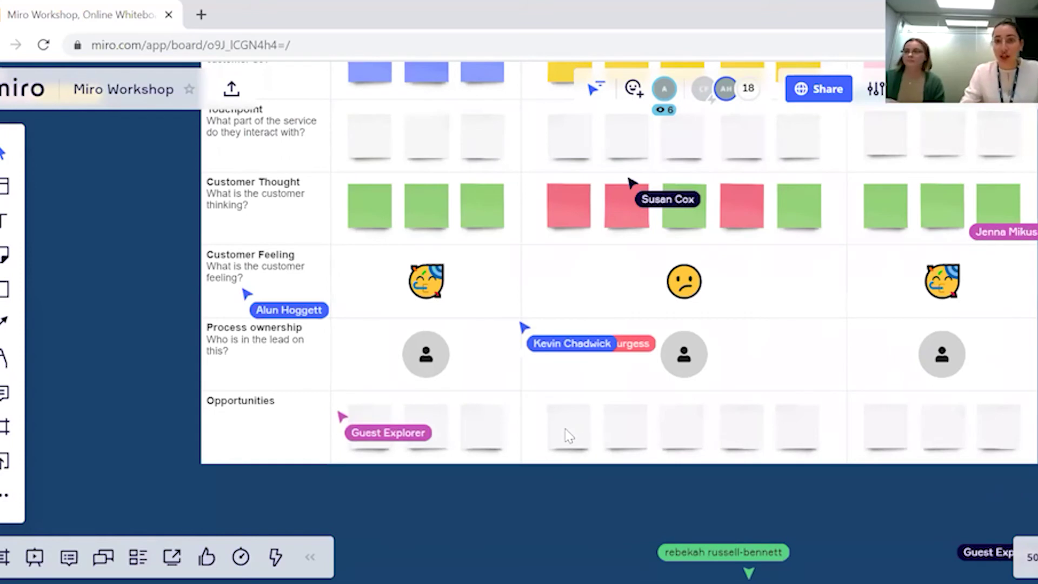
scroll(577, 415, "down", 5)
scroll(197, 367, "down", 2)
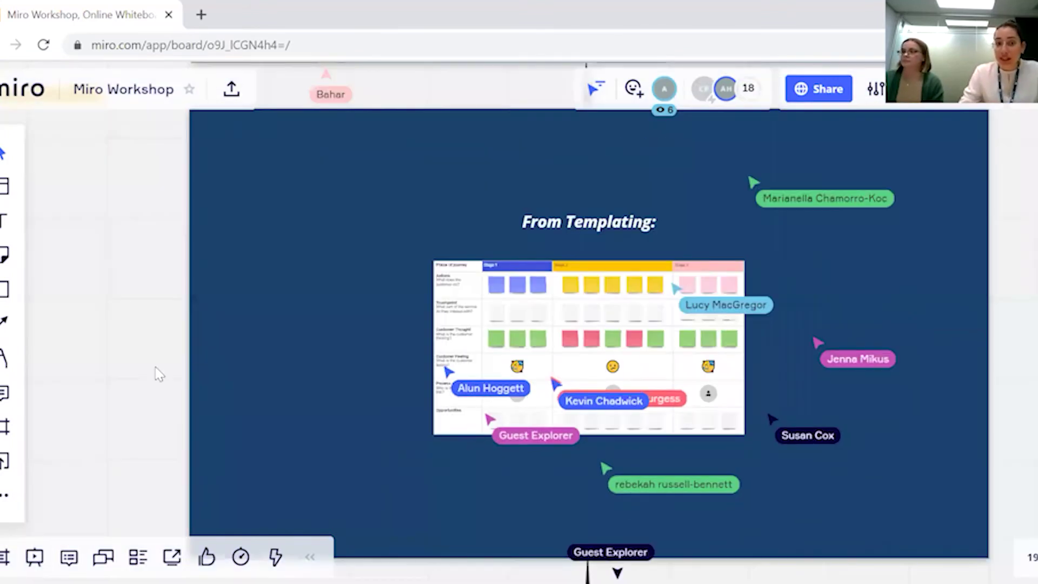
scroll(136, 311, "down", 2)
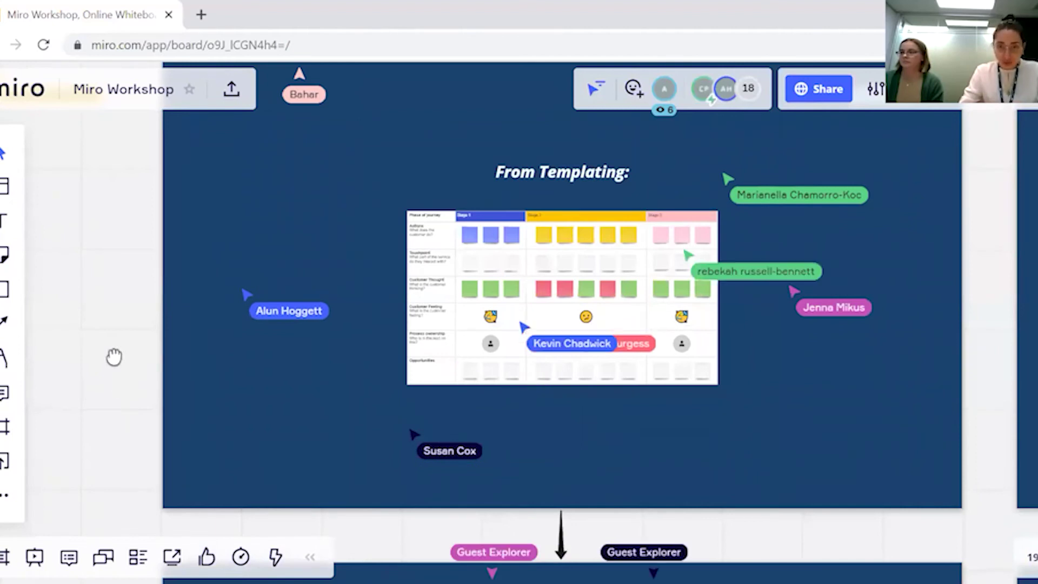
Zoom into the moving-premises journey map showing Getting Ready, Getting Connected and Billing stages.
scroll(109, 213, "down", 8)
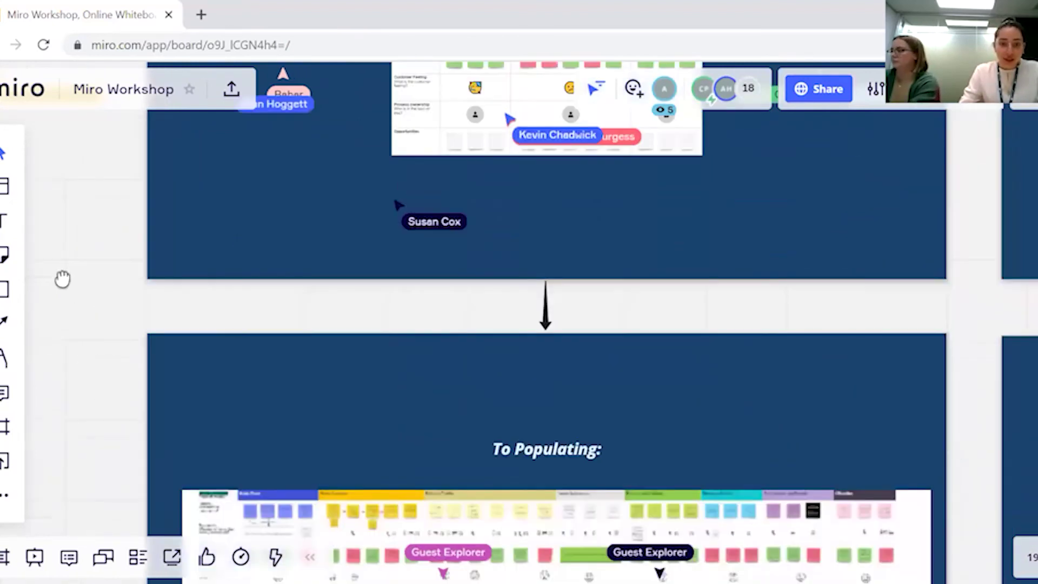
scroll(40, 196, "down", 6)
scroll(186, 328, "down", 1)
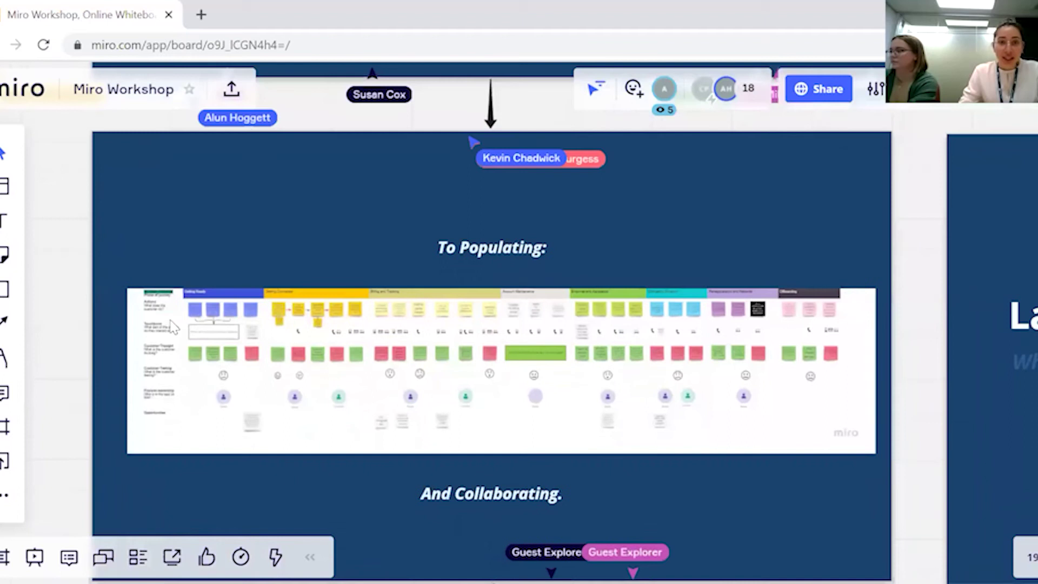
scroll(202, 334, "up", 2)
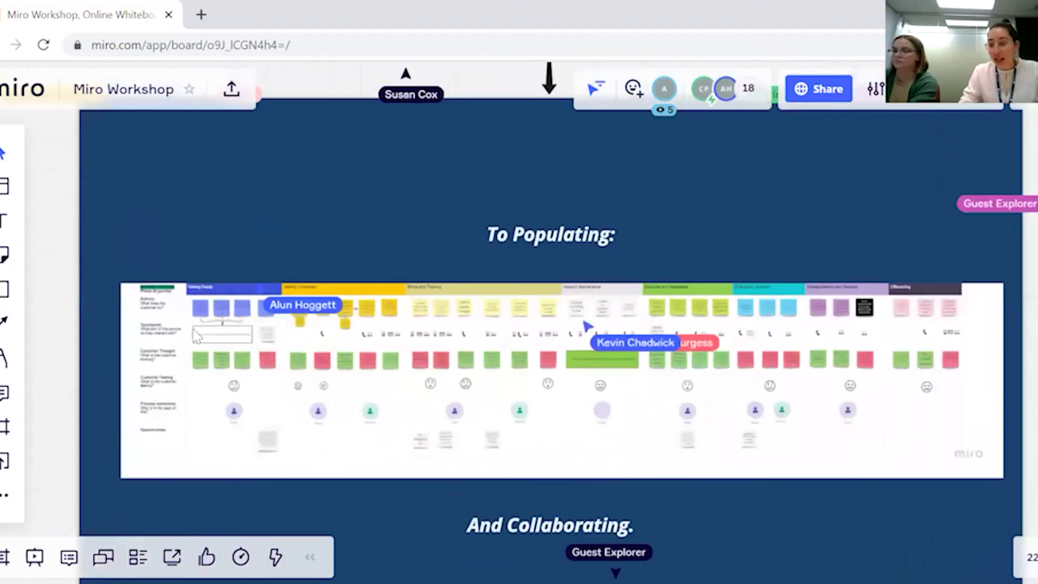
scroll(196, 335, "down", 2)
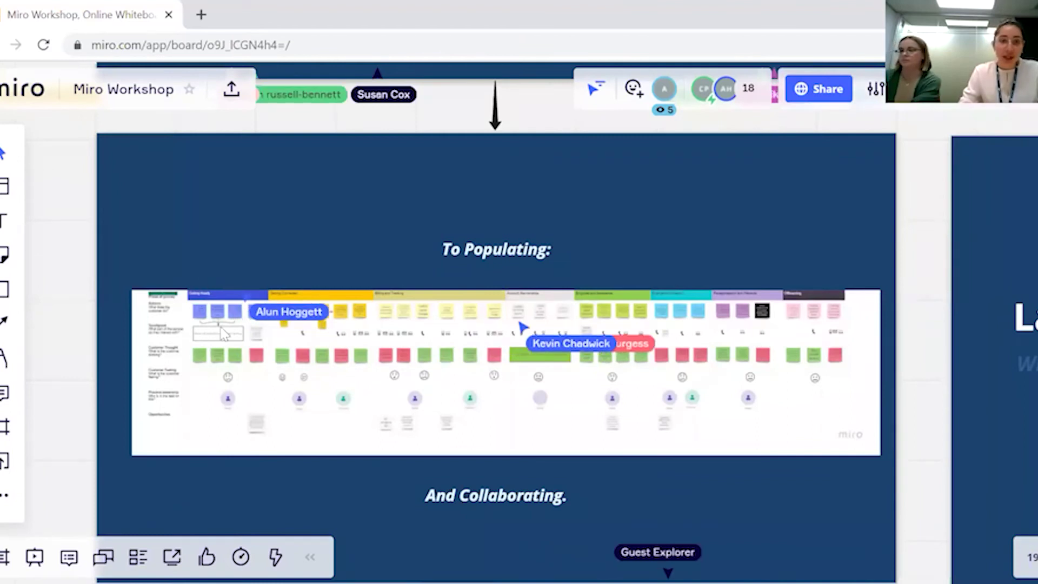
scroll(171, 290, "up", 5)
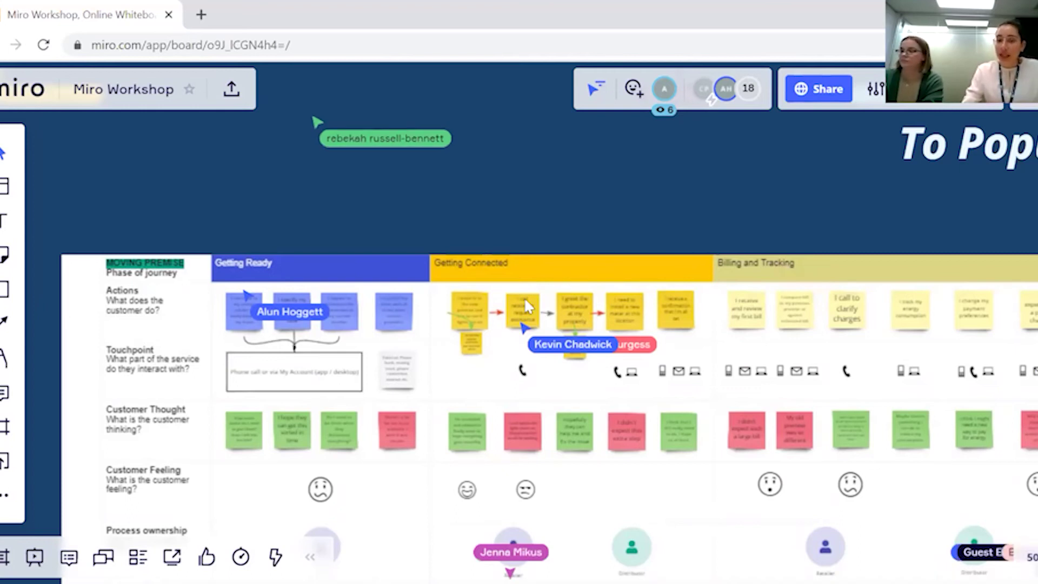
scroll(528, 303, "up", 2)
scroll(537, 316, "up", 3)
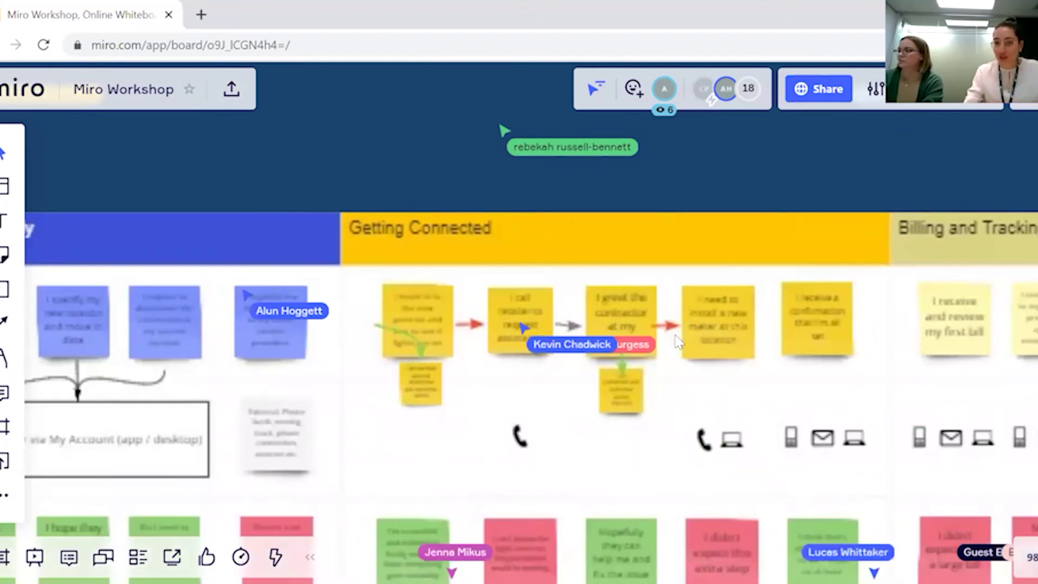
scroll(718, 330, "down", 3)
scroll(355, 469, "down", 2)
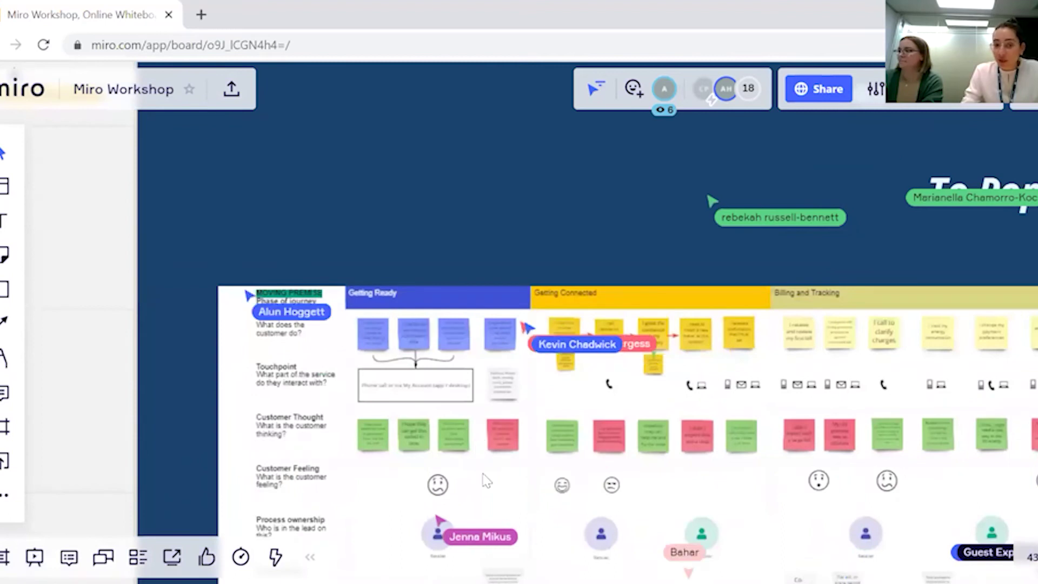
scroll(535, 476, "up", 1)
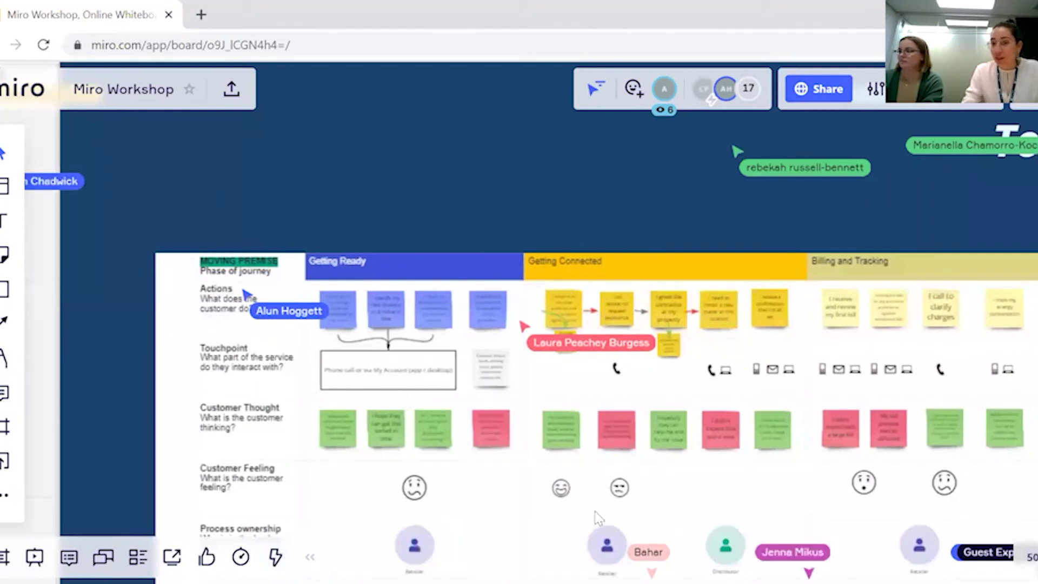
scroll(622, 495, "up", 3)
scroll(622, 495, "down", 5)
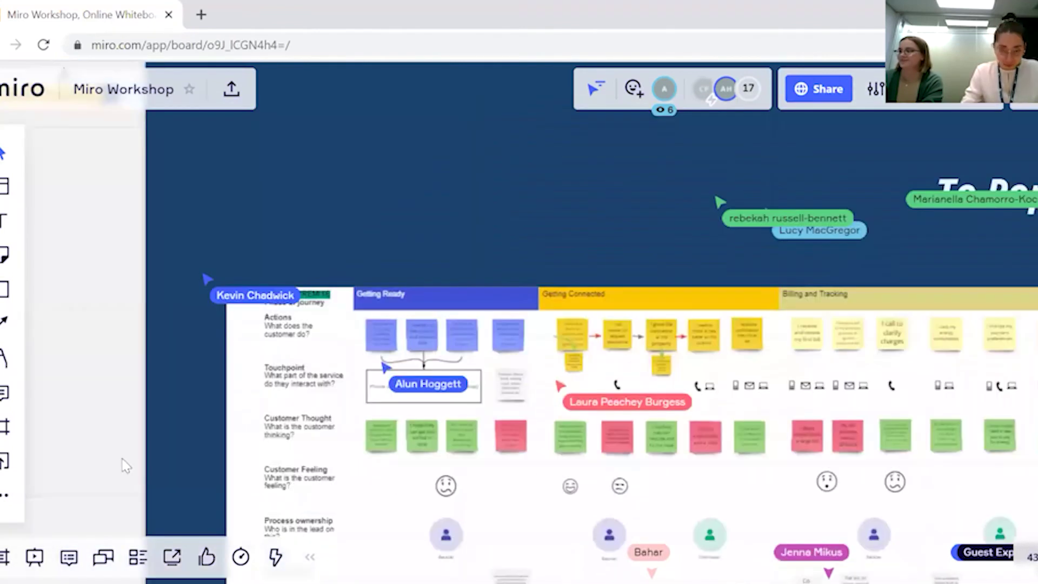
scroll(288, 365, "down", 3)
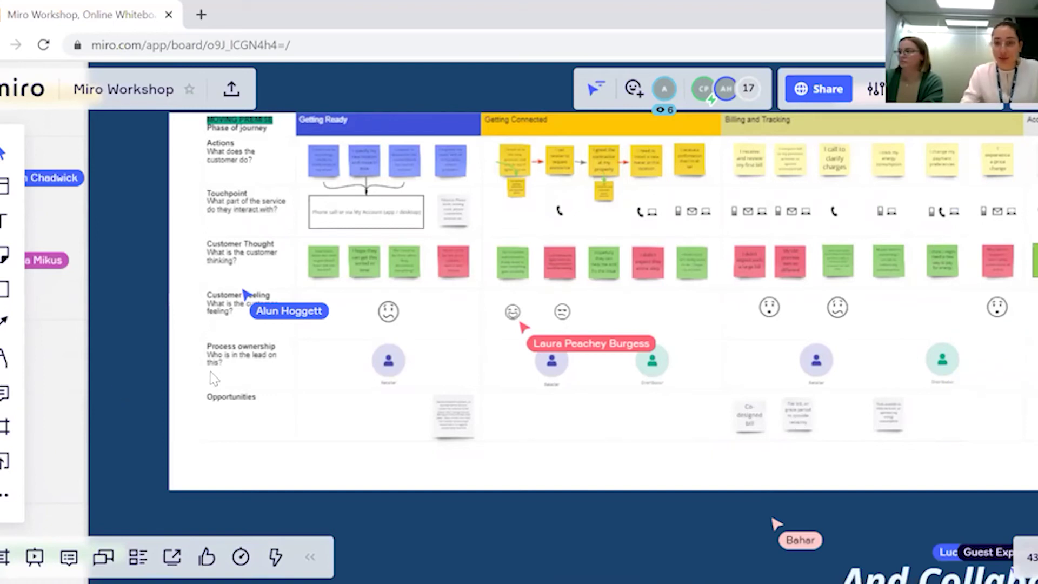
Zoom out until the full To Populating journey map and the And Collaborating heading fit.
scroll(135, 394, "down", 3)
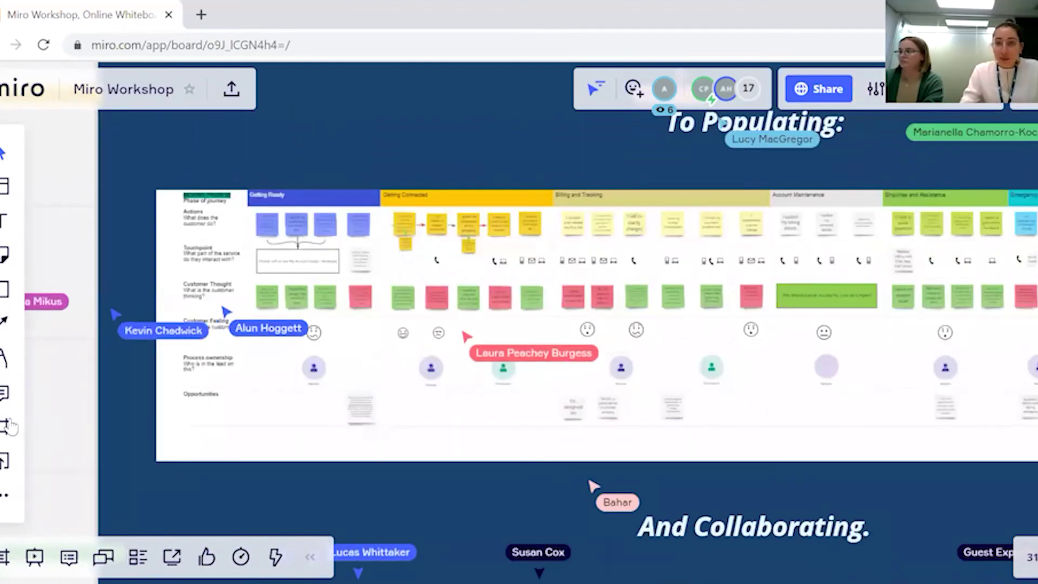
scroll(212, 217, "down", 2)
scroll(213, 217, "down", 2)
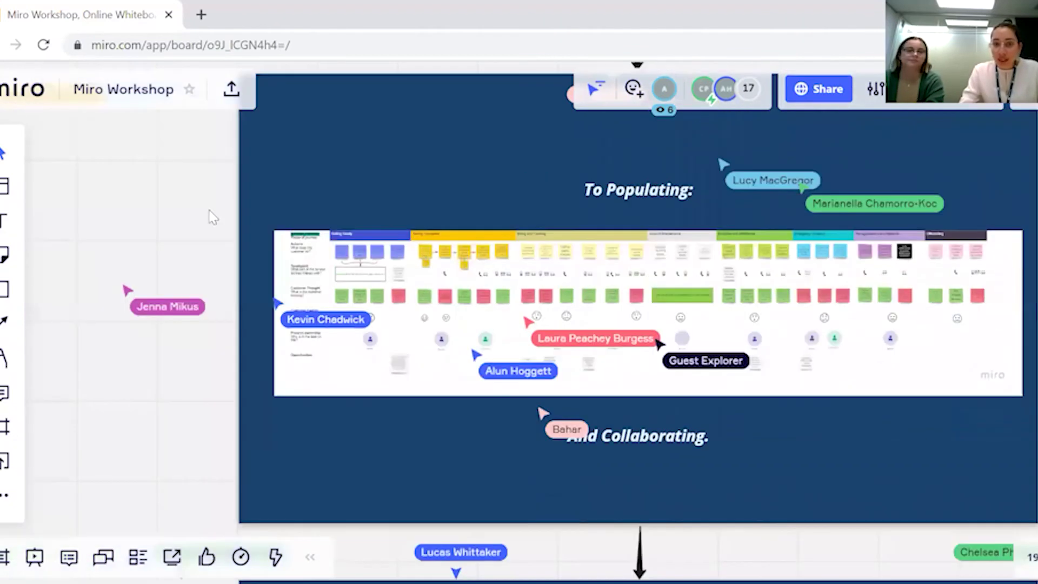
key("ctrl+minus")
scroll(445, 234, "right", 3)
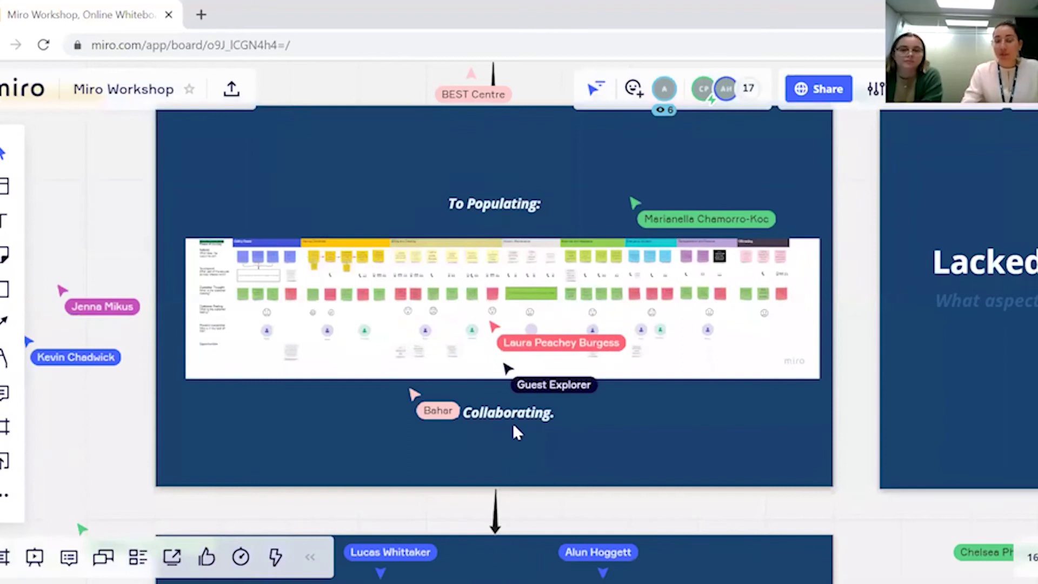
scroll(513, 423, "up", 2)
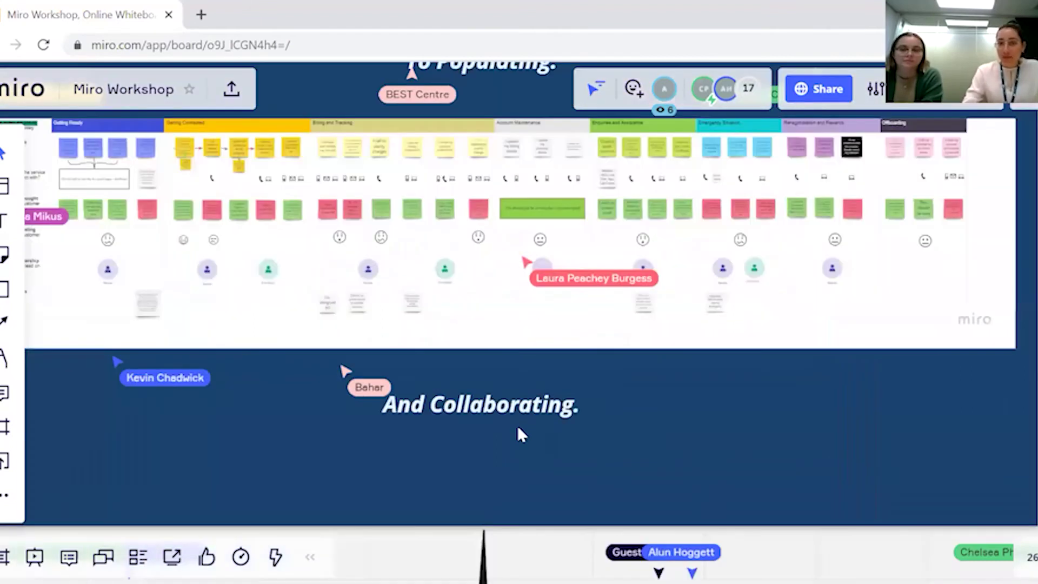
scroll(530, 432, "down", 1)
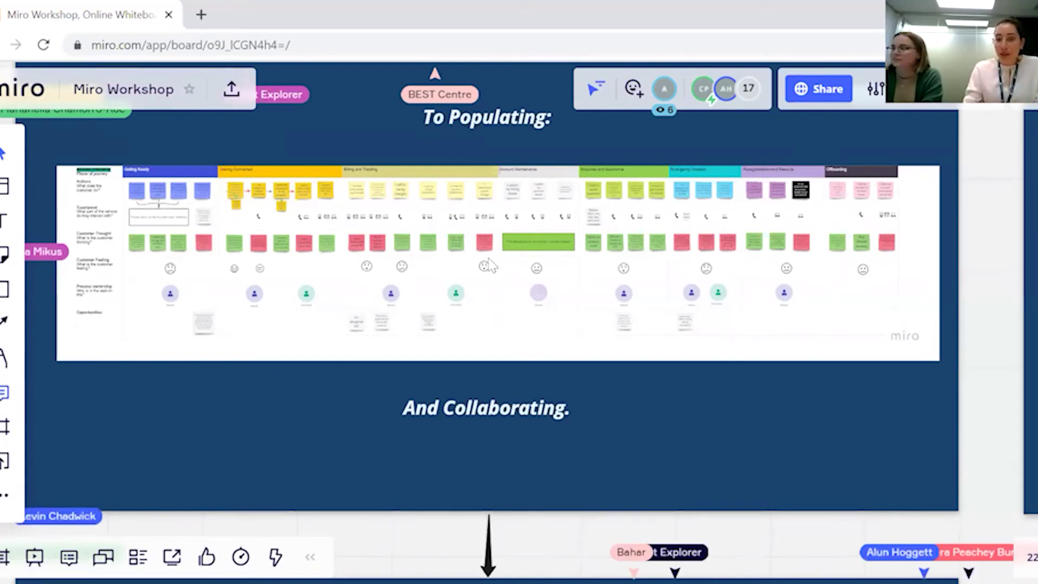
Place a comment below the And Collaborating heading, then scroll toward the To Communicating frame.
left_click(327, 434)
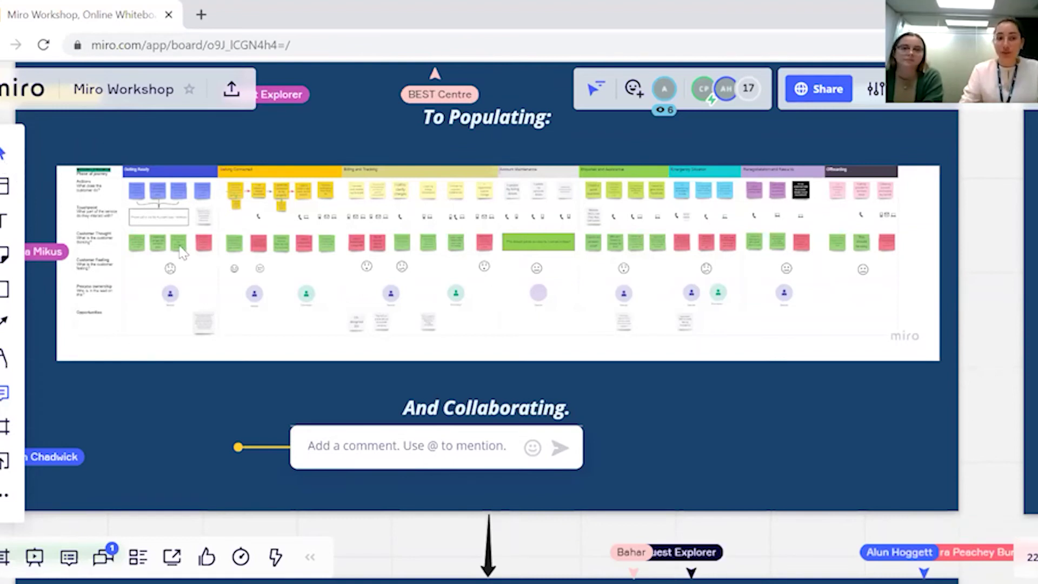
scroll(358, 508, "down", 1)
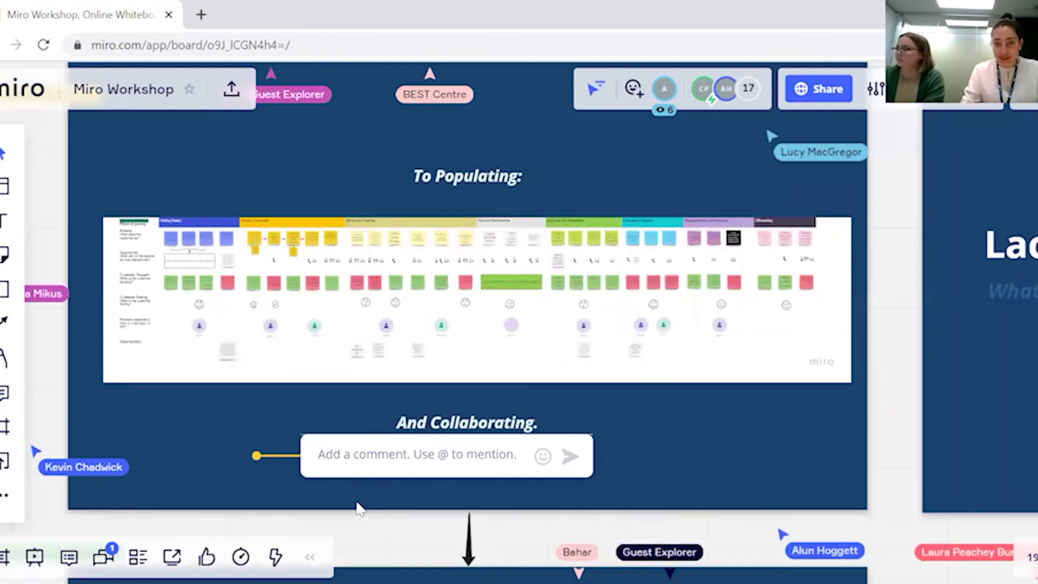
scroll(358, 508, "down", 1)
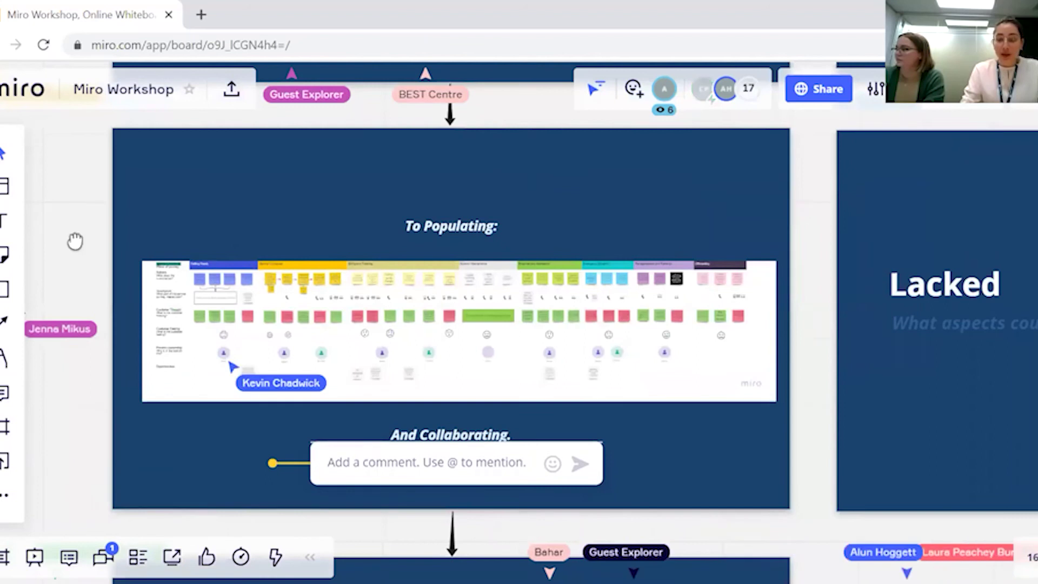
scroll(75, 241, "down", 1)
Zoom into the Moving Premises customer journey slide, then back out to the whole To Communicating frame.
scroll(289, 396, "down", 4)
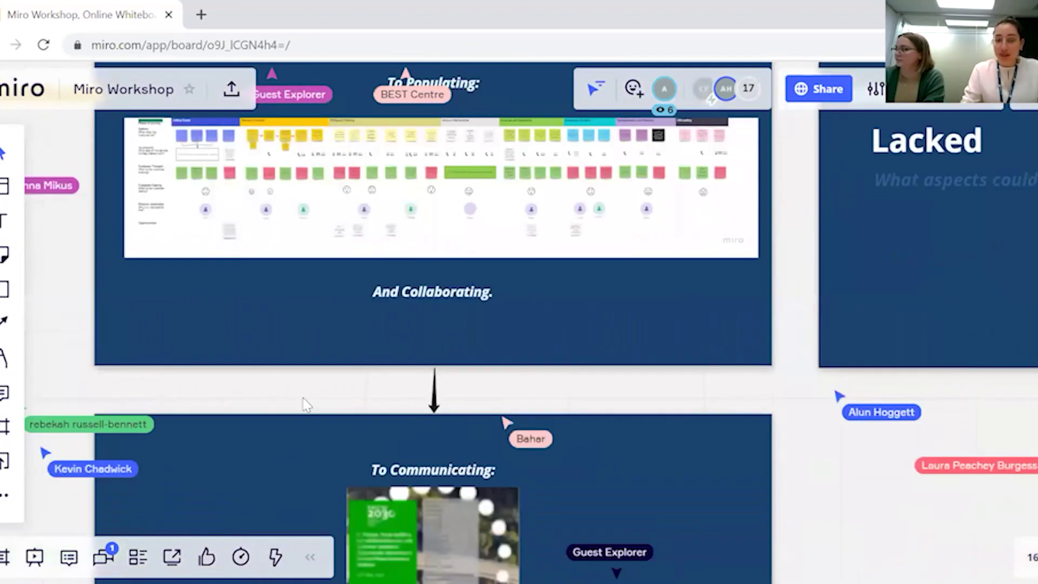
scroll(137, 287, "up", 2)
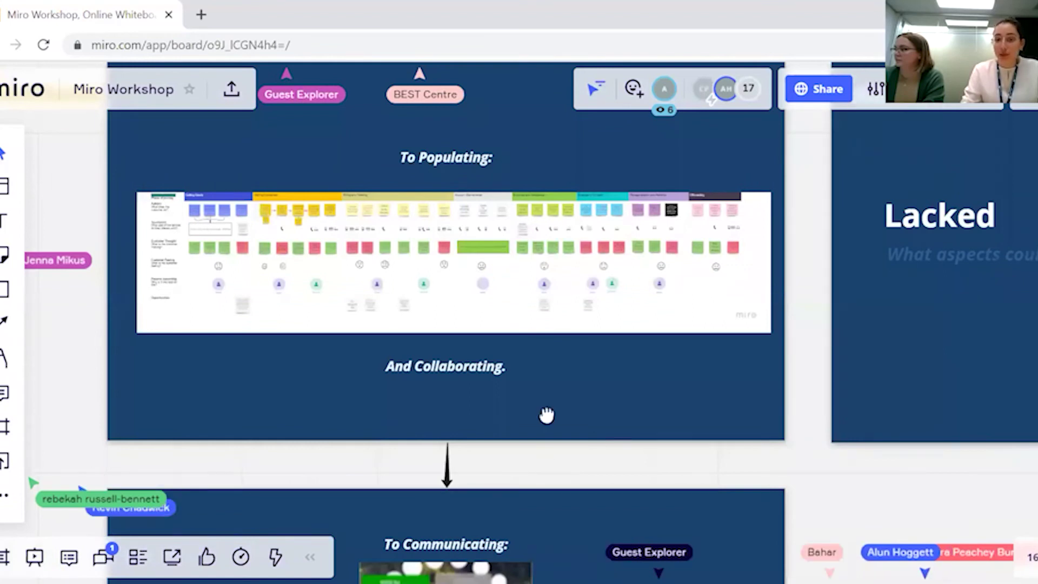
scroll(454, 497, "down", 4)
scroll(82, 449, "down", 4)
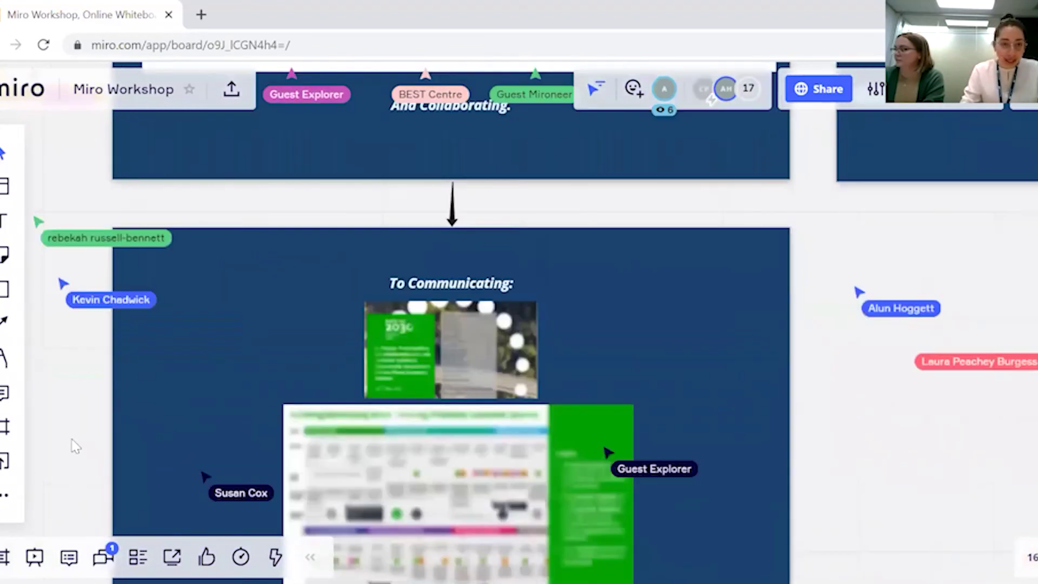
scroll(382, 265, "down", 3)
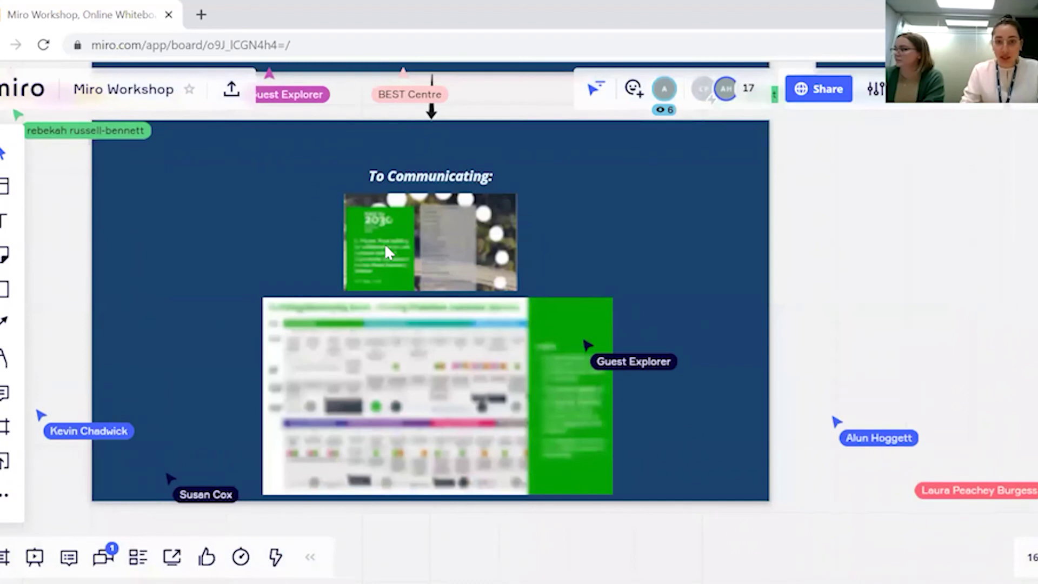
scroll(399, 258, "up", 3)
scroll(667, 351, "down", 3)
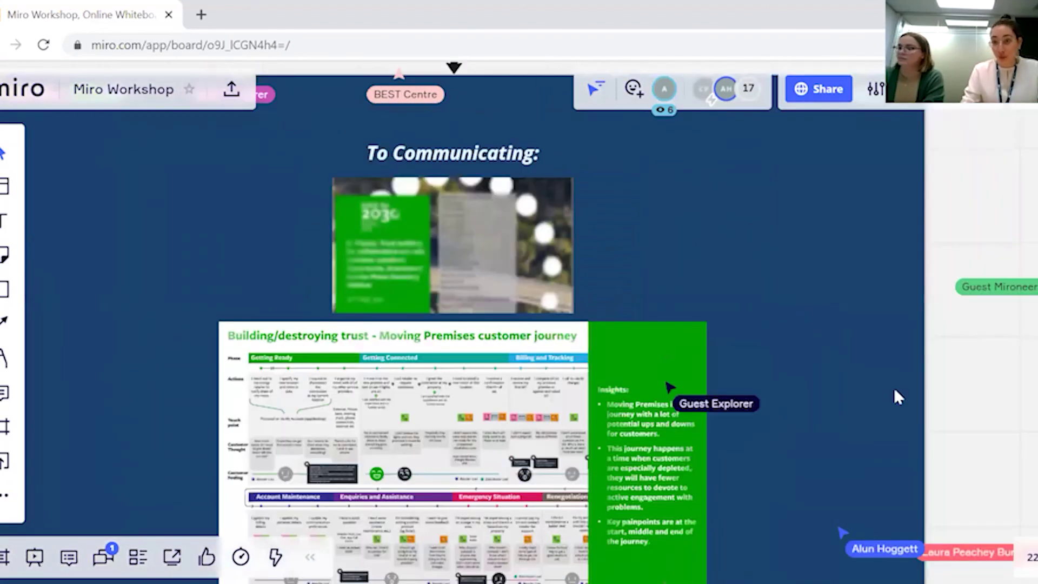
scroll(871, 303, "down", 2)
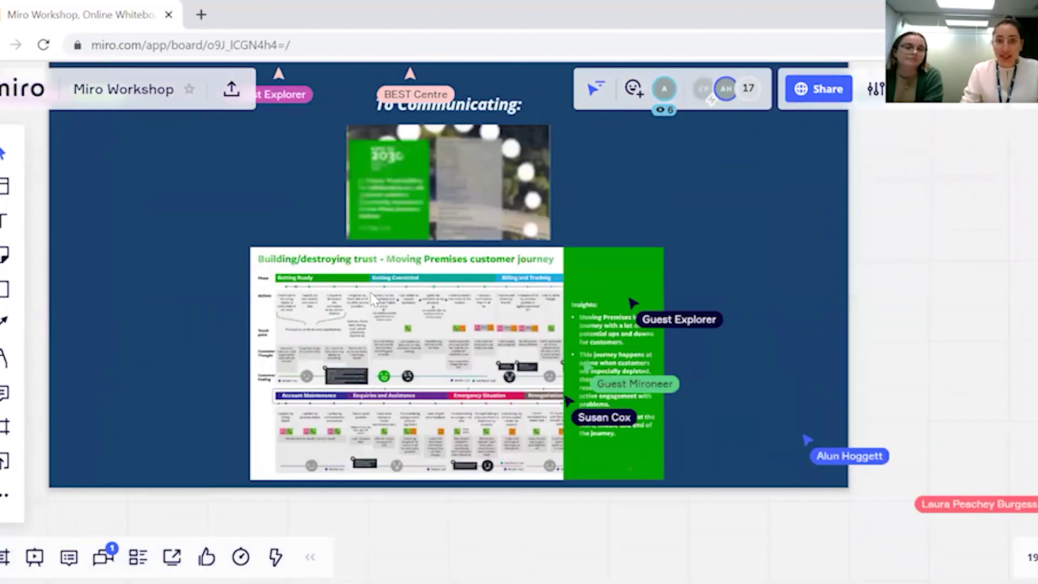
scroll(384, 461, "up", 2)
scroll(647, 541, "down", 3)
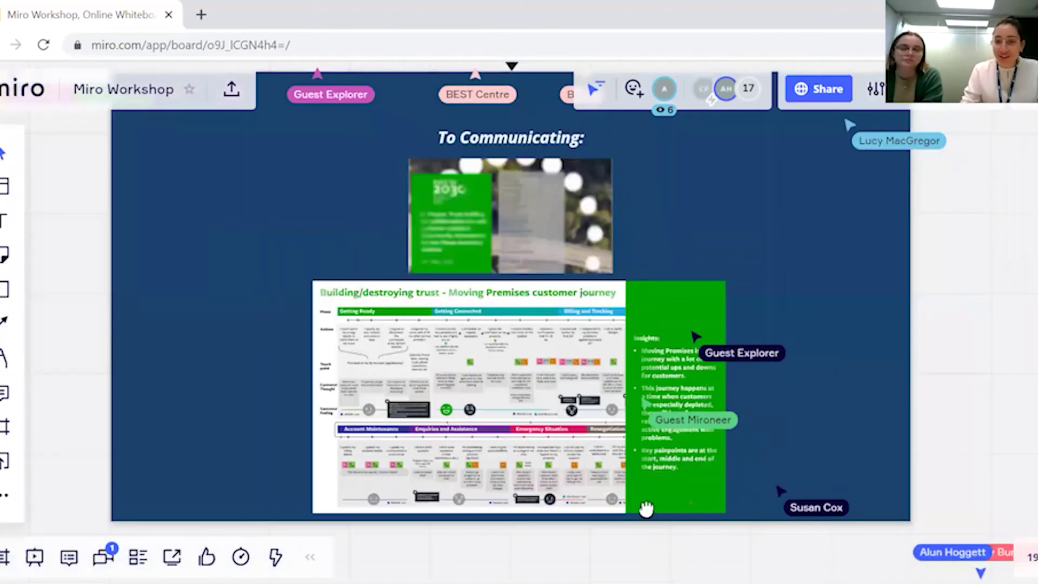
scroll(514, 375, "up", 1)
scroll(513, 373, "up", 2)
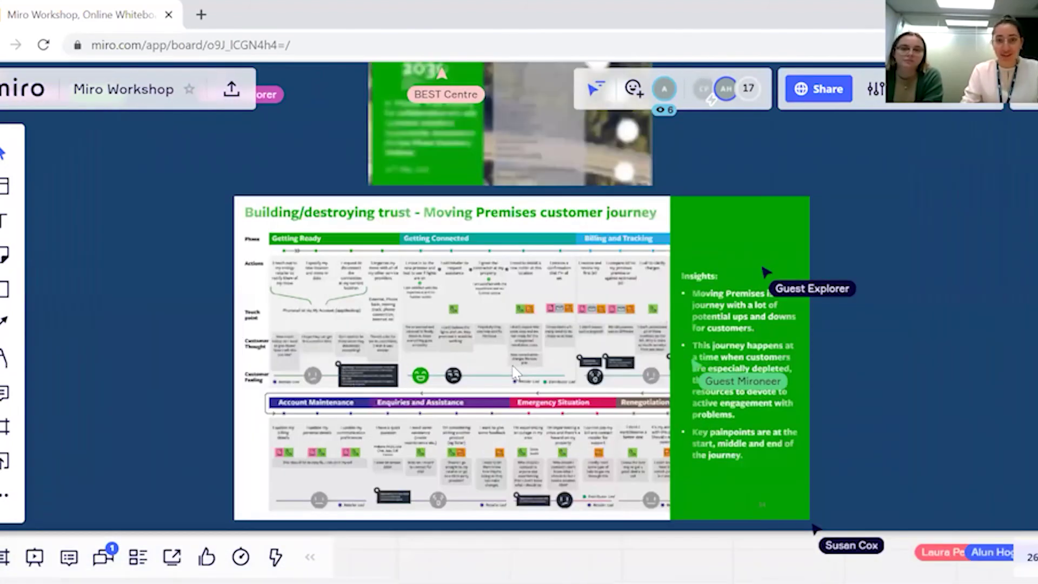
scroll(514, 373, "up", 2)
scroll(517, 373, "up", 1)
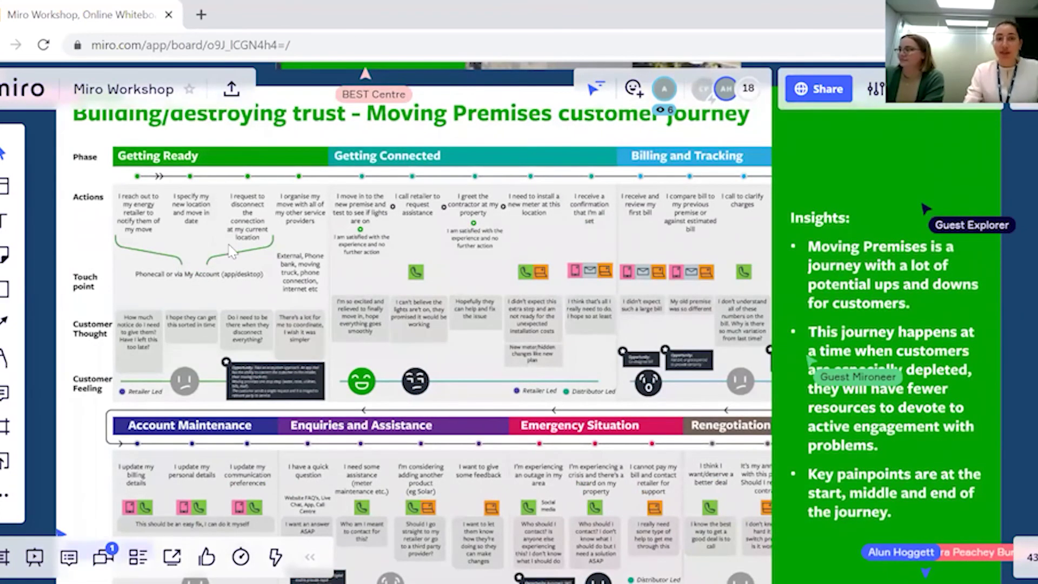
scroll(299, 268, "down", 2)
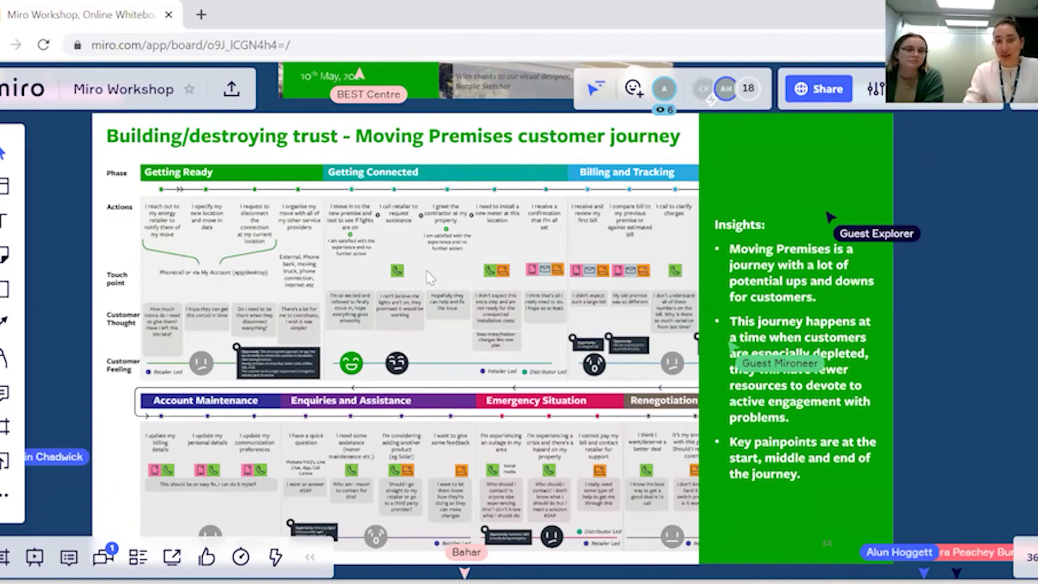
scroll(422, 144, "down", 3)
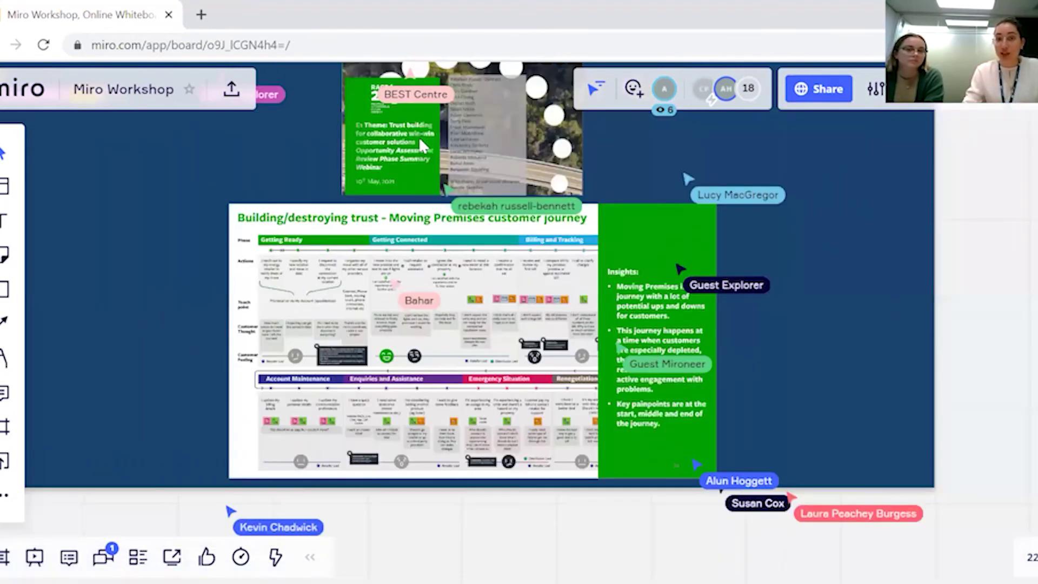
scroll(436, 164, "up", 3)
scroll(466, 215, "down", 4)
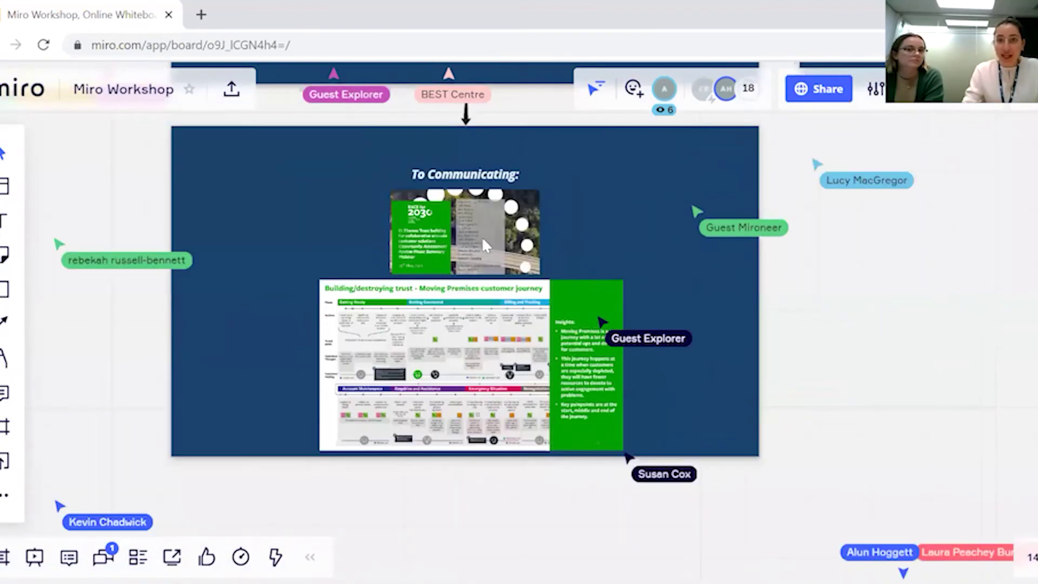
Page the 63-page webinar PDF forward to page 3, its Agenda slide, then deselect it.
left_click(482, 237)
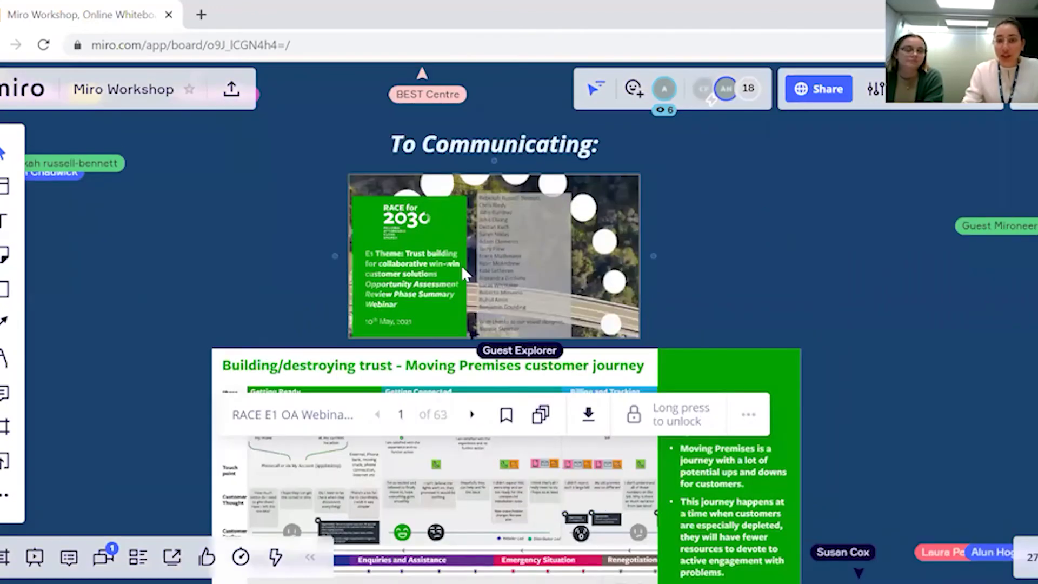
left_click(472, 415)
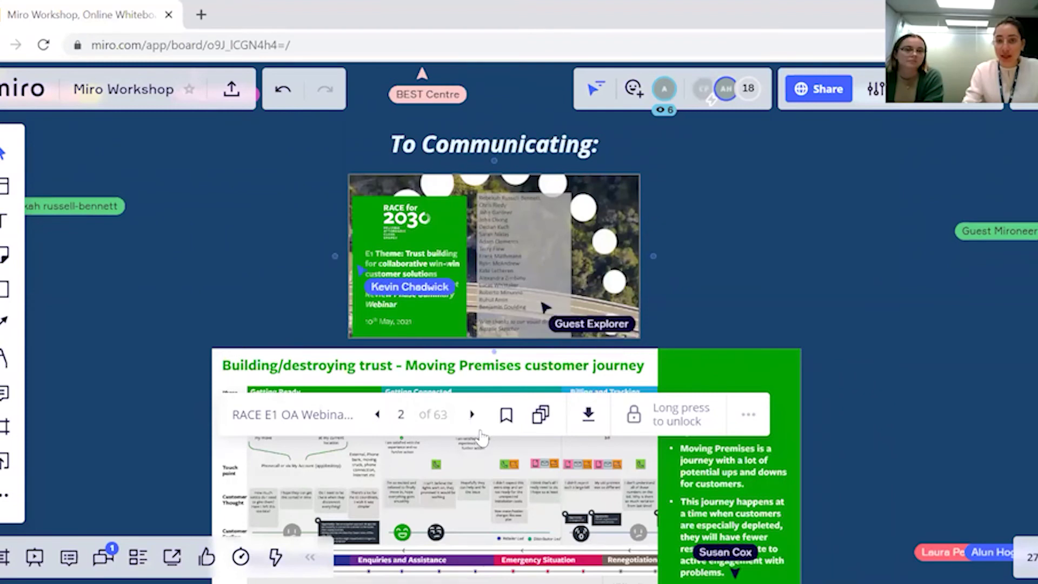
left_click(472, 415)
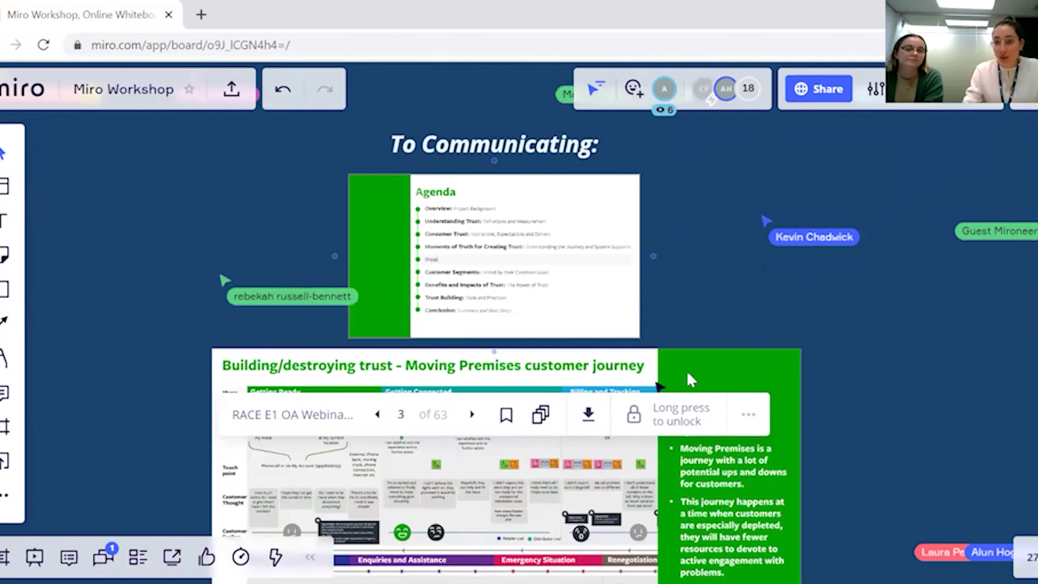
left_click(541, 415)
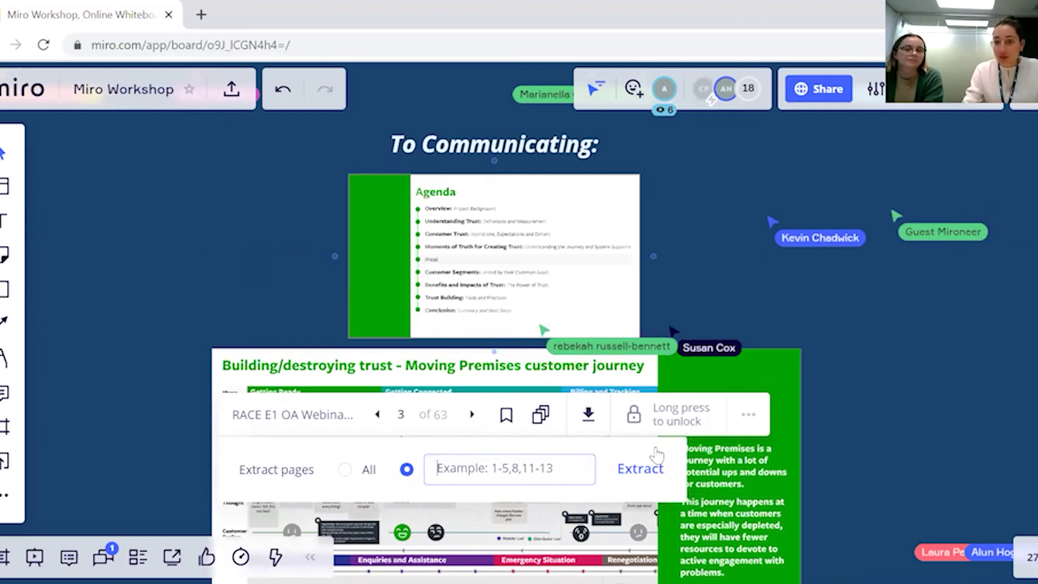
left_click(826, 354)
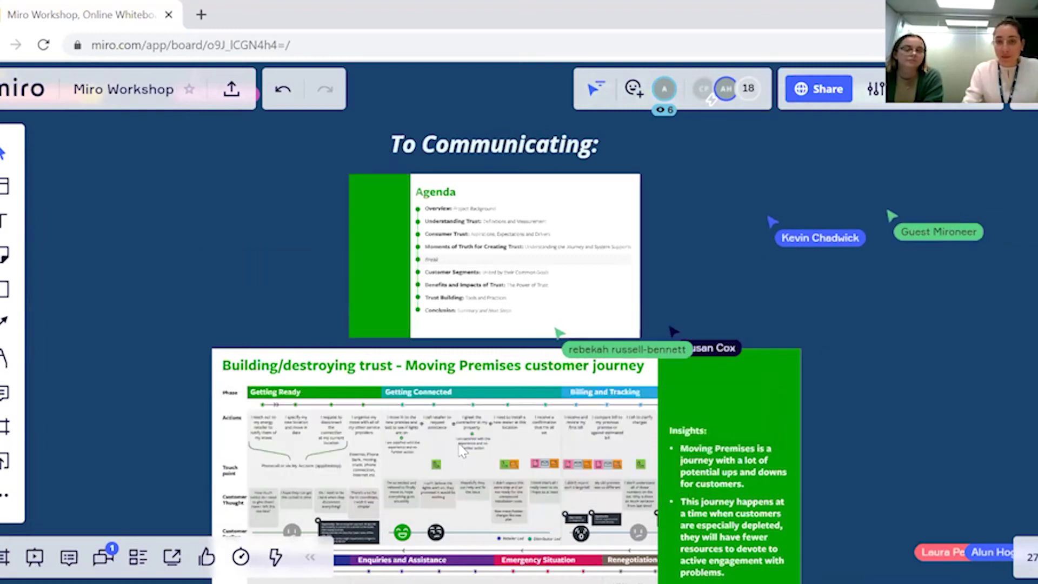
Pan up past the Lacked and Lamented frames to the Miro for Industry and Researching Visually frames.
scroll(462, 452, "down", 3)
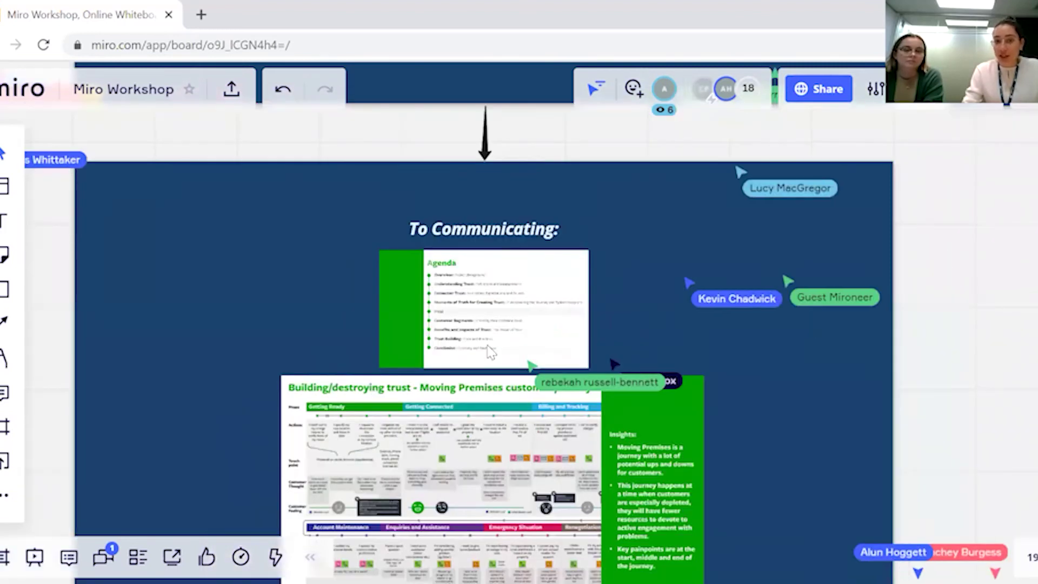
scroll(476, 344, "up", 3)
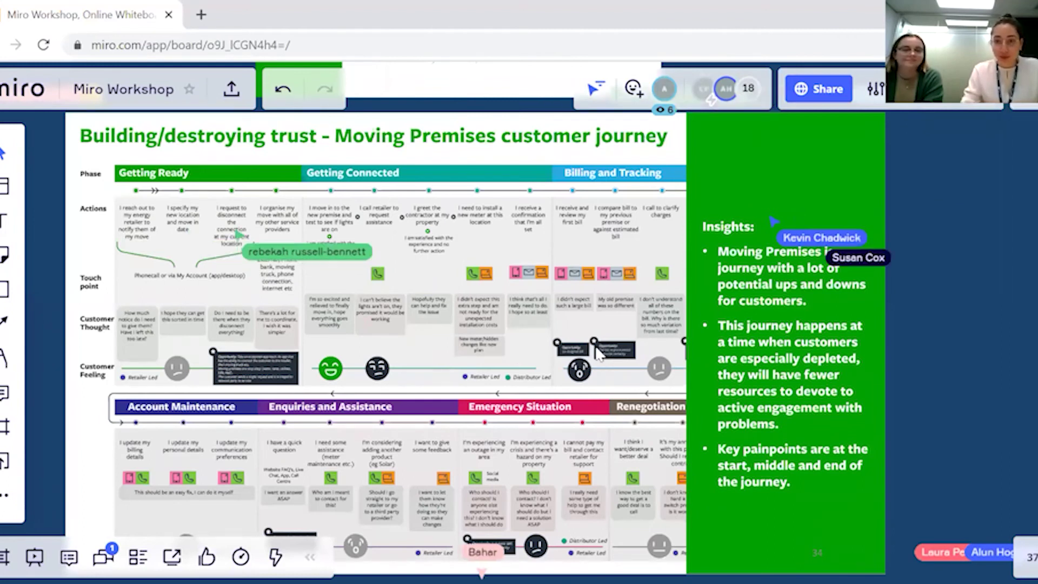
scroll(598, 352, "down", 5)
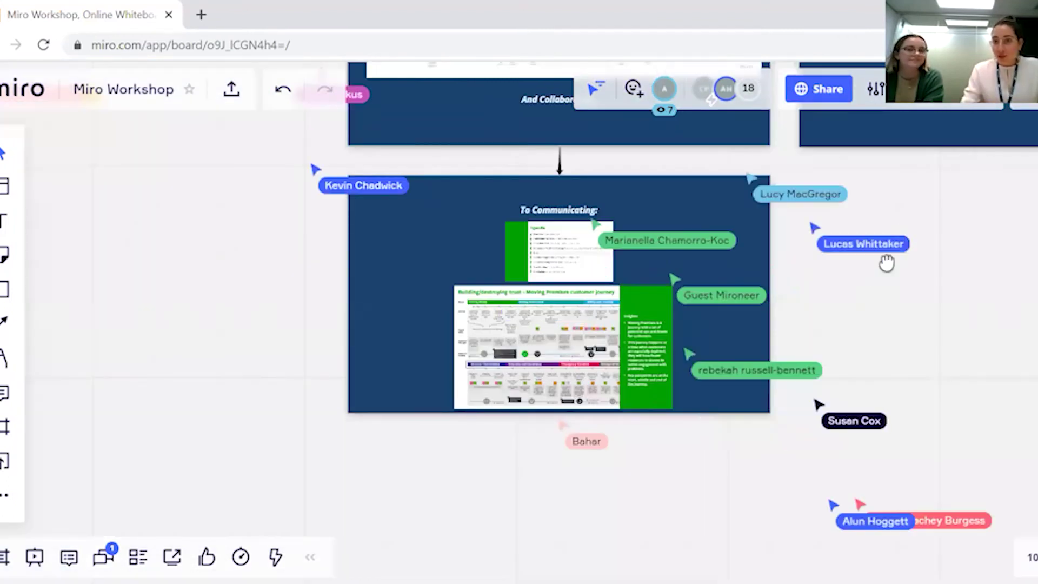
left_click_drag(887, 263, 823, 461)
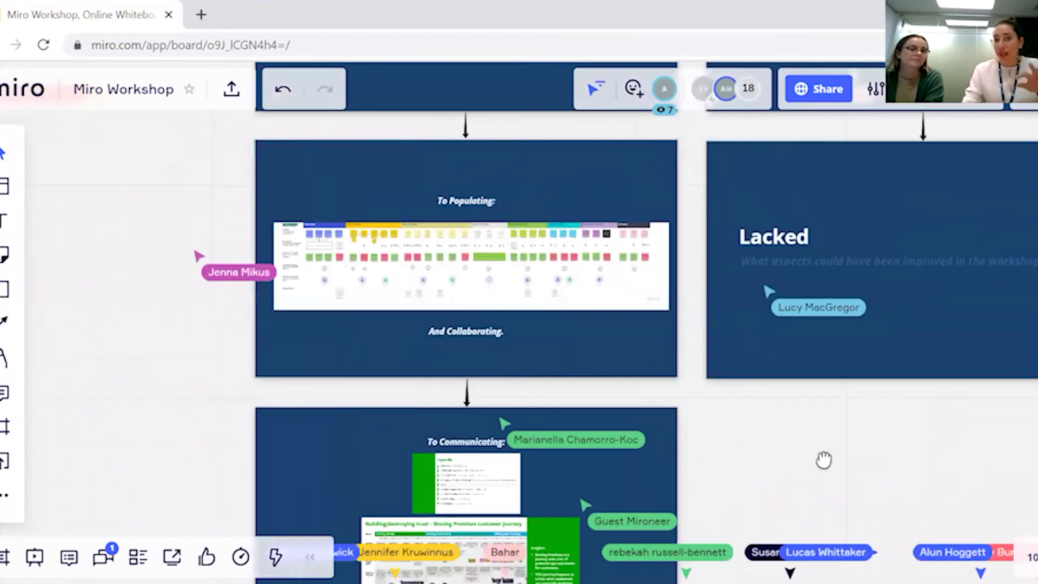
left_click_drag(734, 547, 682, 583)
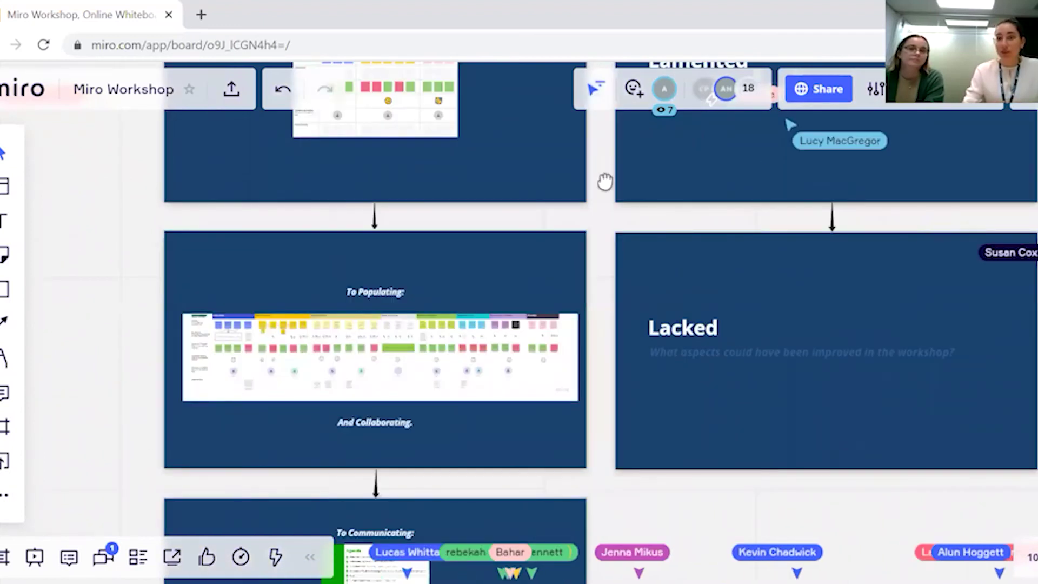
scroll(533, 414, "up", 2)
scroll(989, 198, "up", 5)
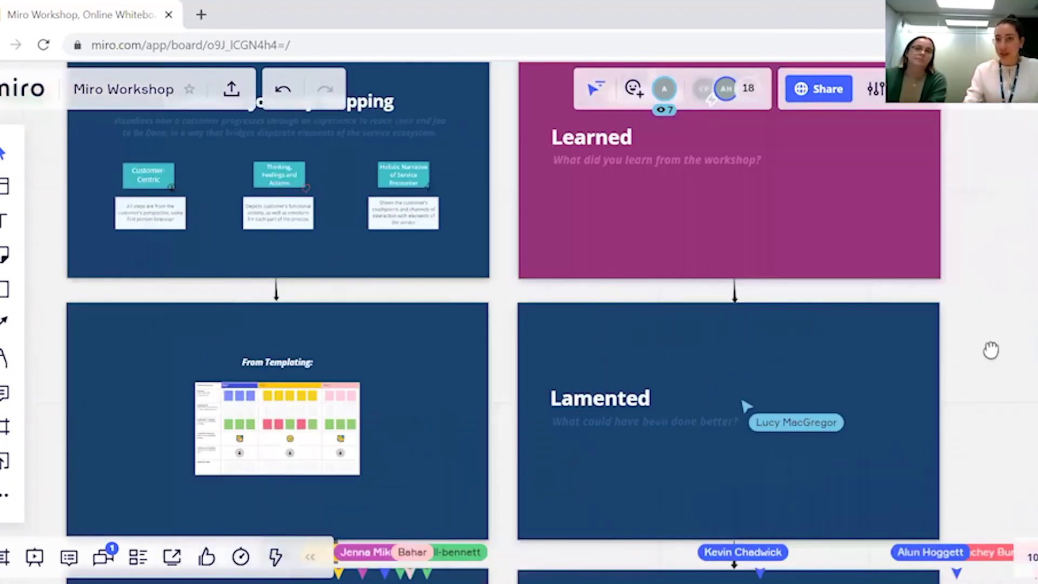
scroll(979, 191, "up", 4)
scroll(980, 198, "up", 4)
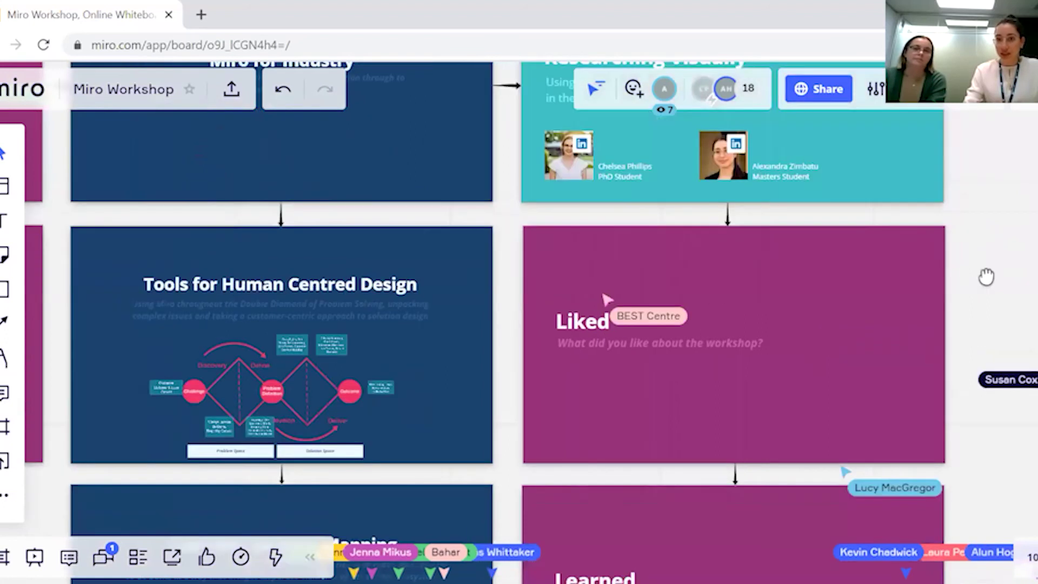
scroll(950, 347, "up", 4)
scroll(498, 386, "down", 1)
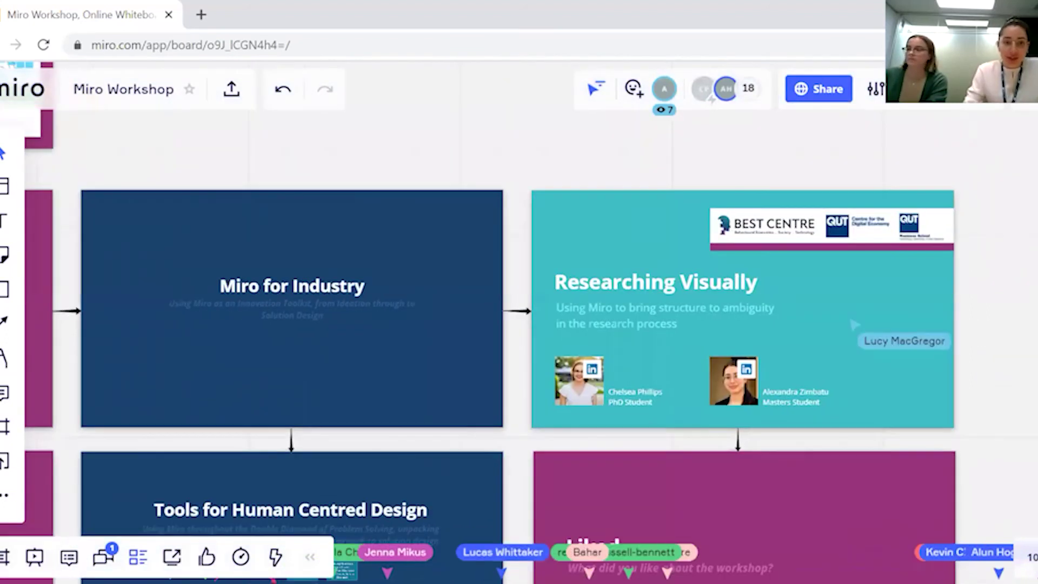
left_click(103, 557)
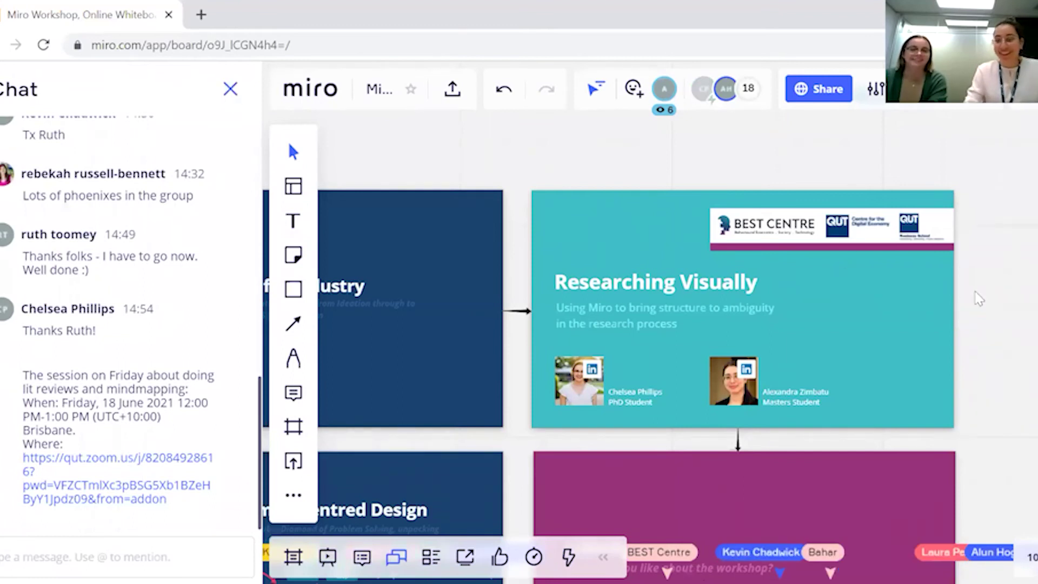
scroll(1014, 309, "up", 2)
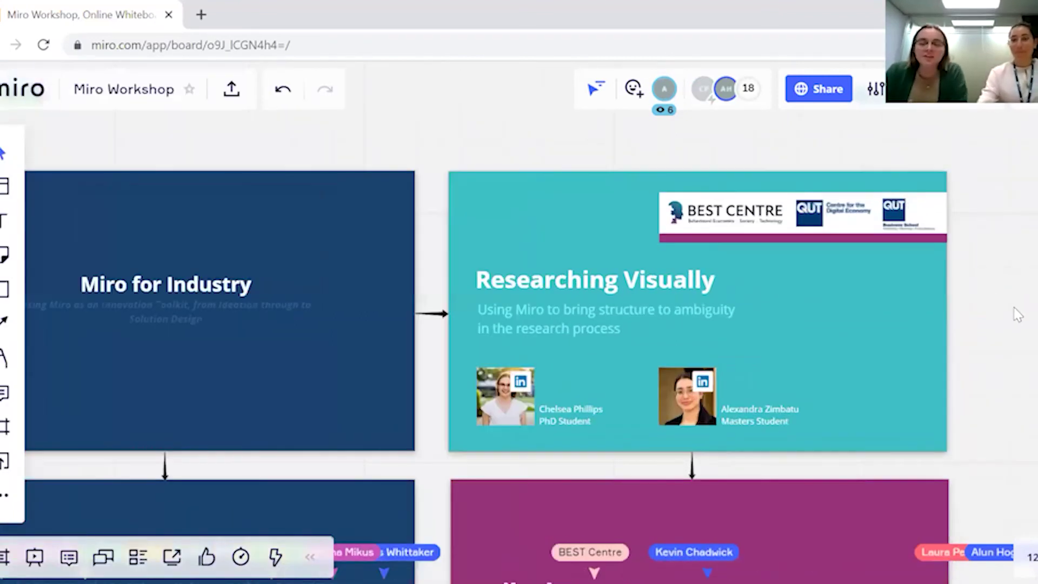
scroll(1018, 315, "up", 2)
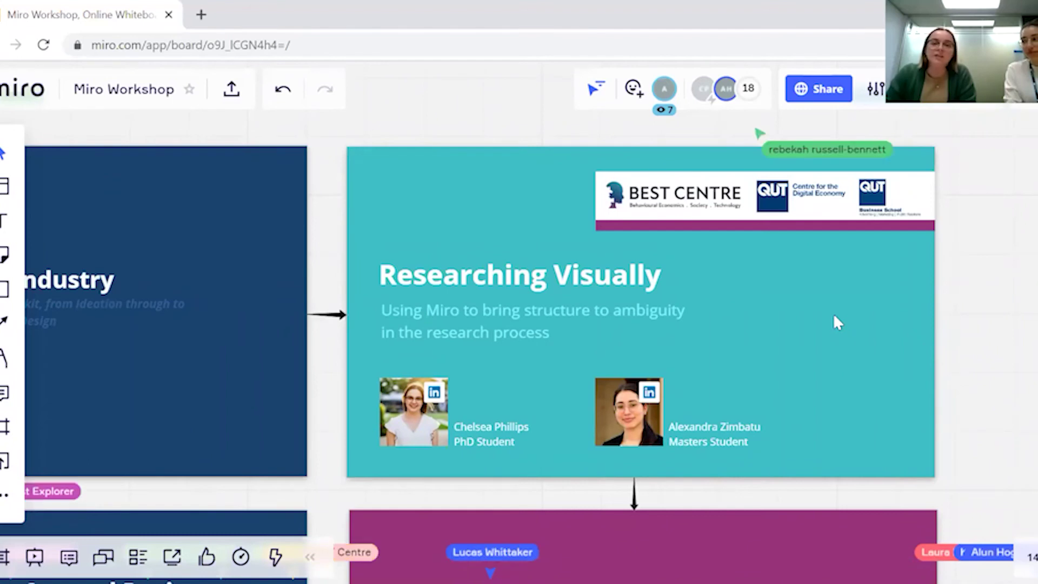
scroll(835, 319, "down", 2)
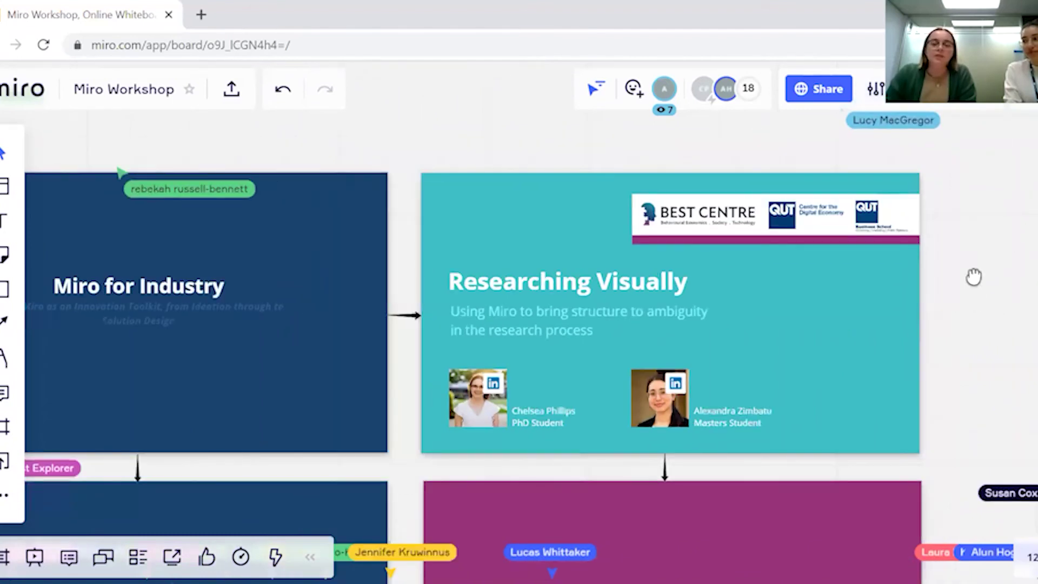
scroll(952, 281, "down", 1)
scroll(902, 301, "right", 2)
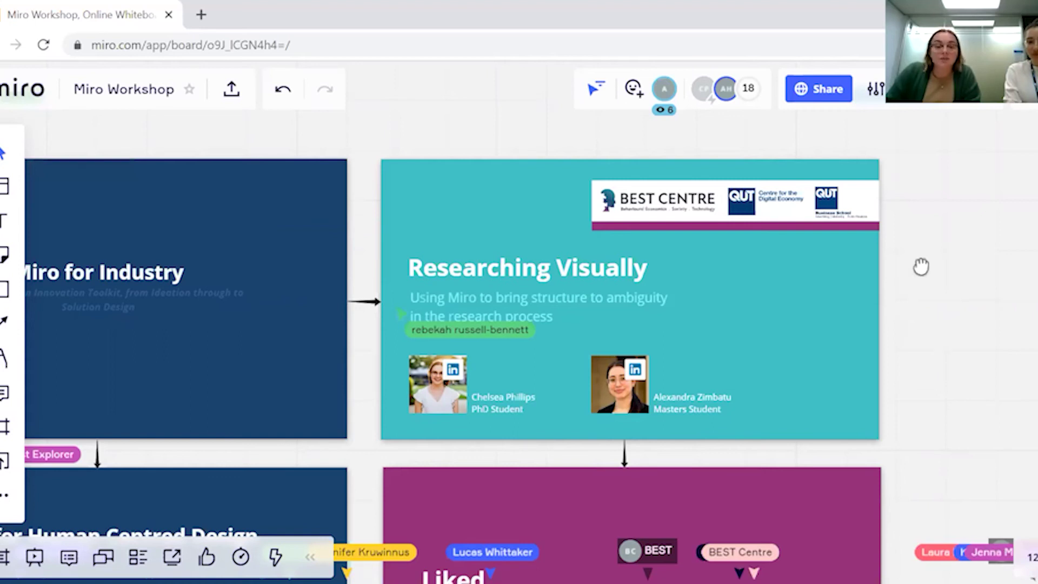
scroll(898, 255, "down", 3)
scroll(899, 254, "down", 3)
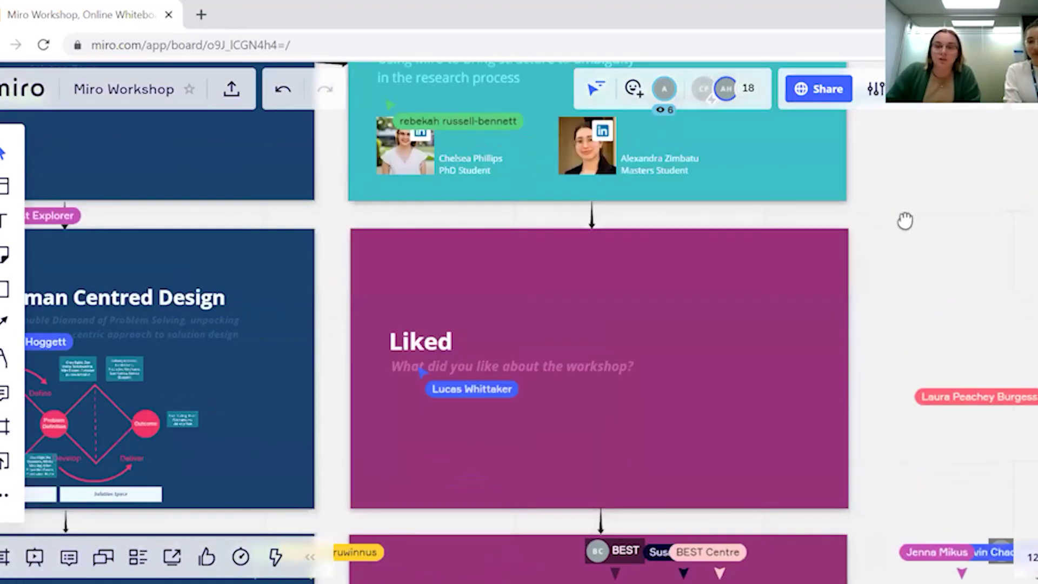
scroll(637, 243, "down", 1)
scroll(431, 282, "down", 1)
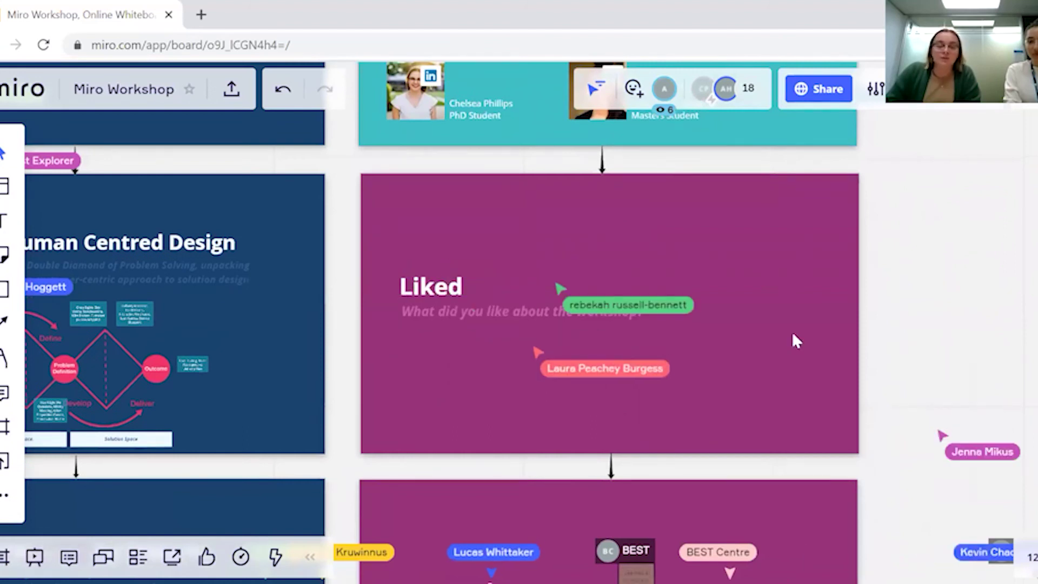
scroll(905, 227, "down", 3)
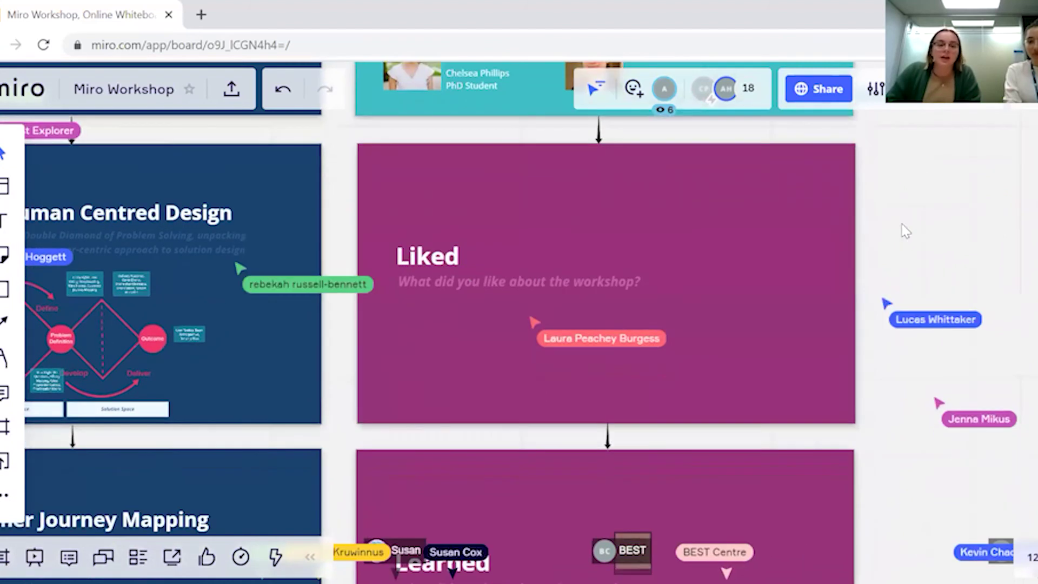
scroll(895, 324, "down", 10)
scroll(898, 288, "down", 3)
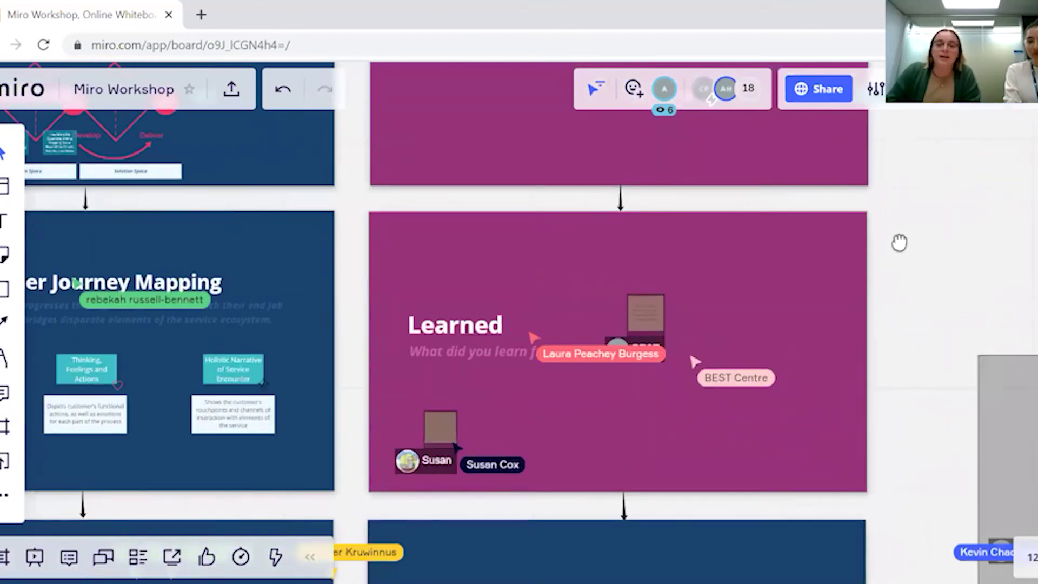
scroll(855, 171, "down", 6)
scroll(916, 248, "down", 2)
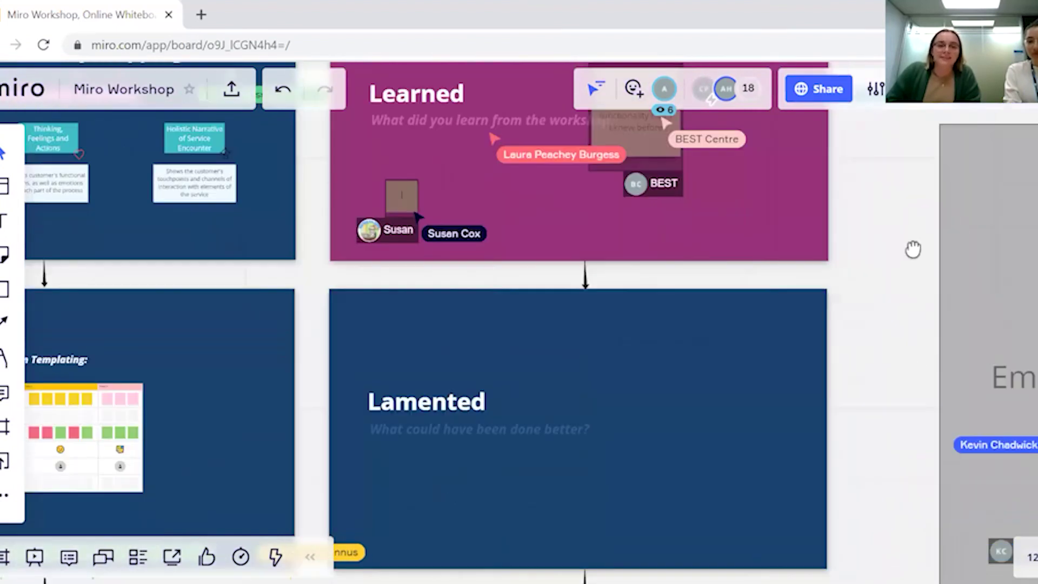
scroll(827, 319, "down", 4)
scroll(900, 327, "down", 1)
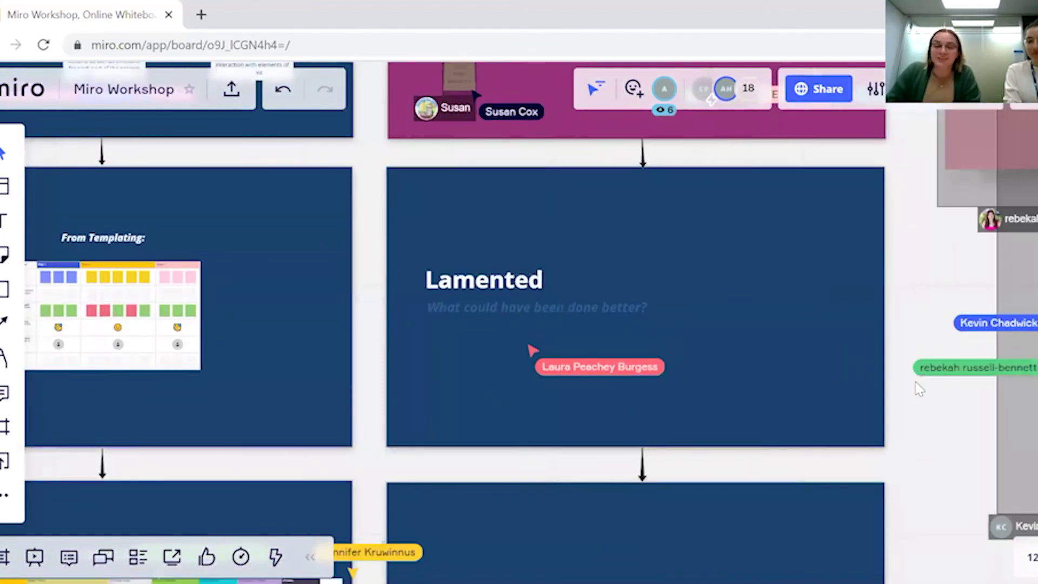
scroll(921, 327, "down", 4)
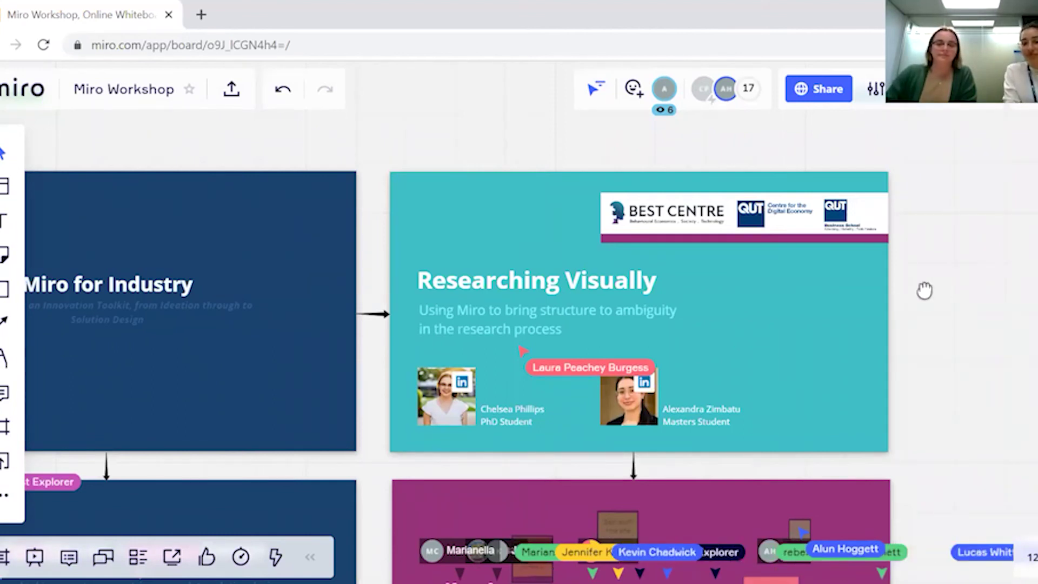
Scroll down to read participants' sticky notes in the Liked frame.
scroll(912, 304, "right", 2)
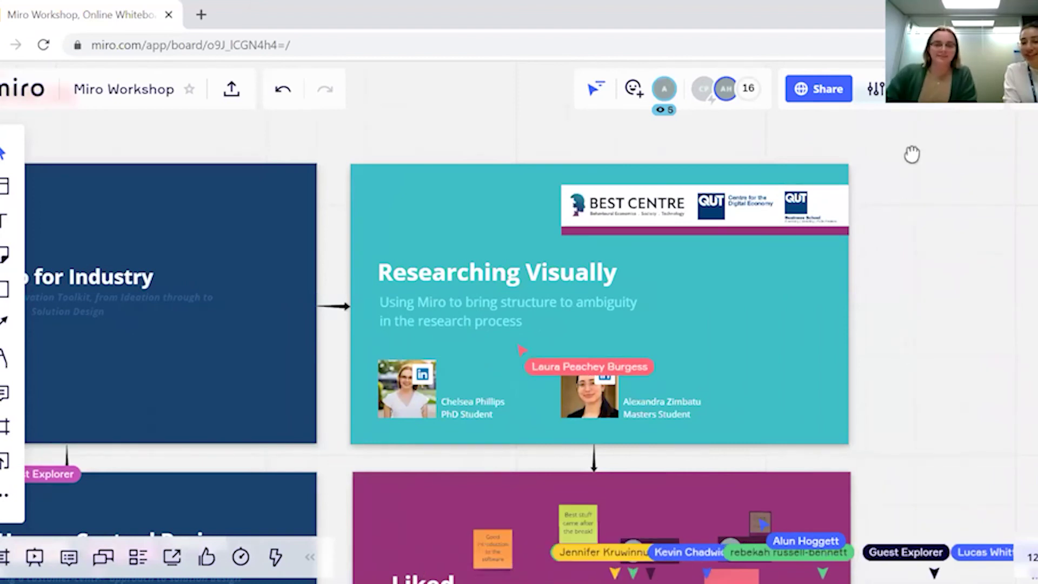
scroll(908, 187, "down", 3)
scroll(908, 186, "down", 1)
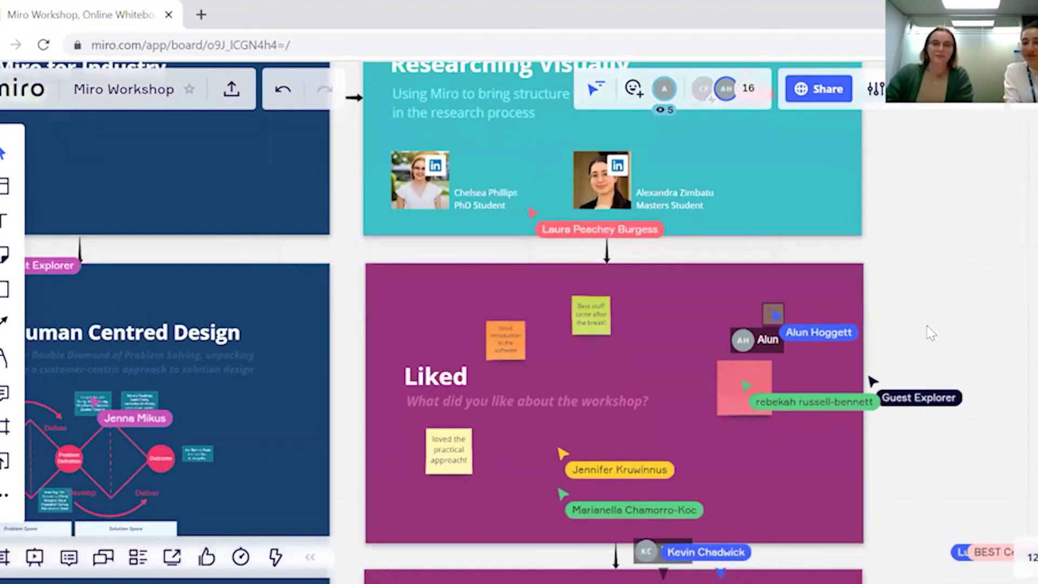
scroll(948, 234, "down", 2)
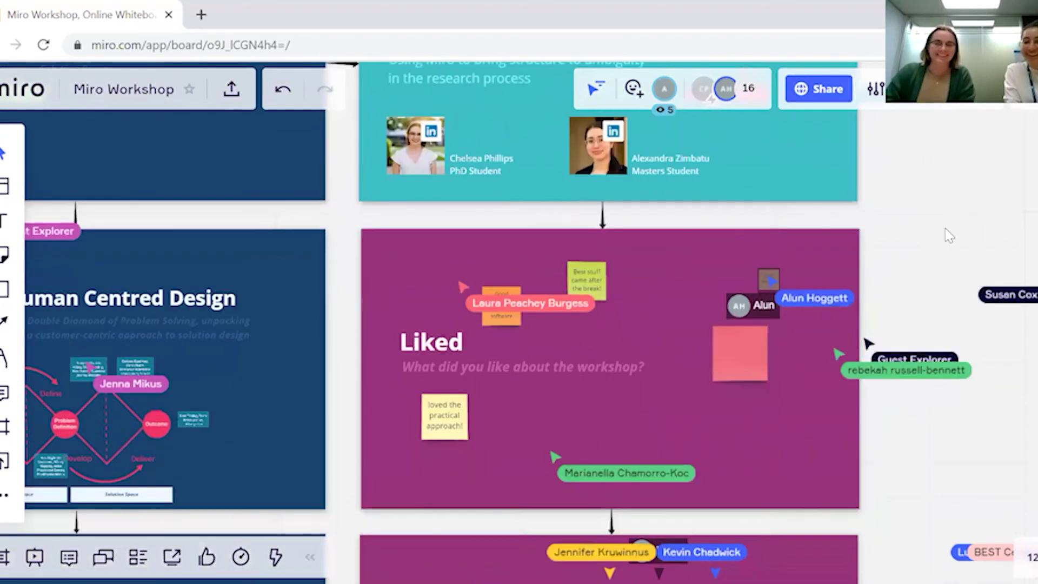
scroll(925, 225, "down", 1)
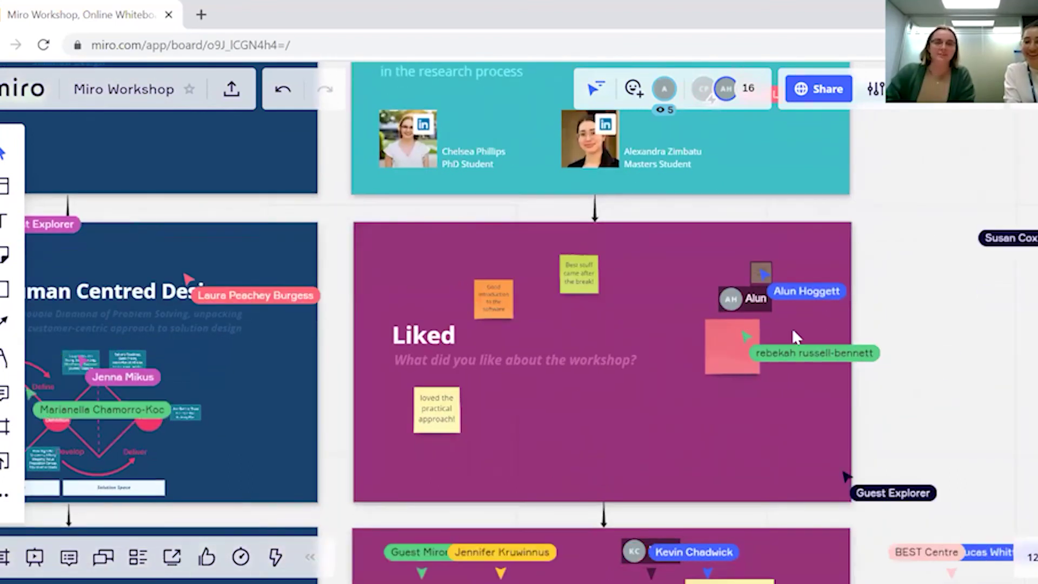
scroll(941, 333, "up", 2)
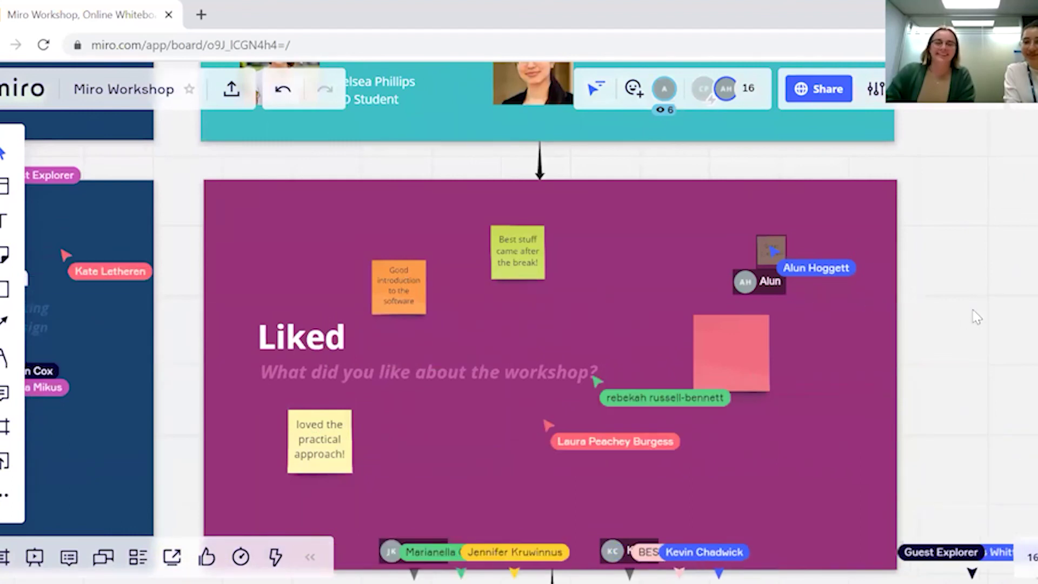
scroll(941, 324, "down", 1)
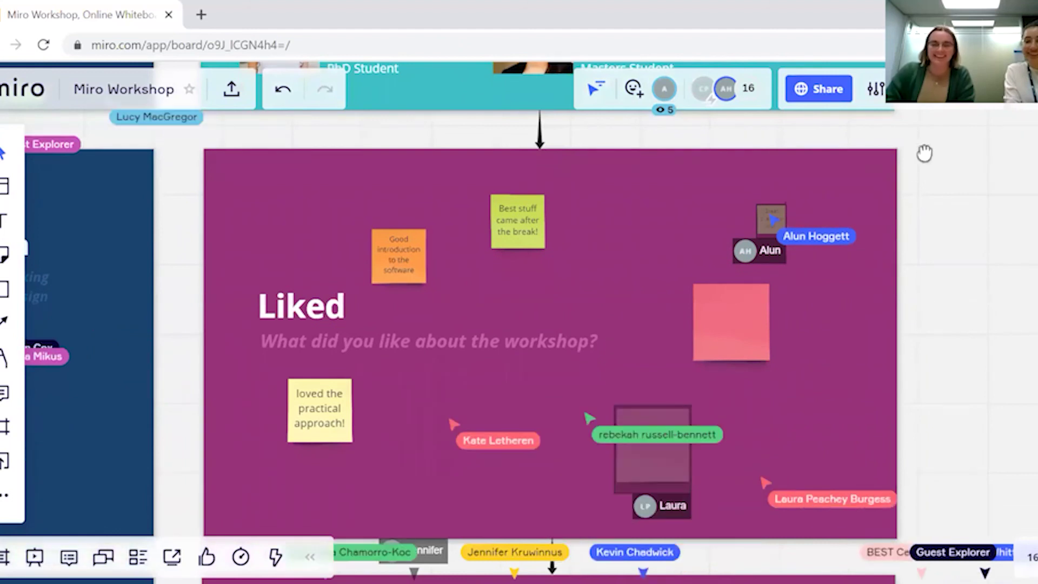
Move to the Learned frame's stickies, then zoom out to show the whole grid of frames.
left_click_drag(968, 347, 937, 189)
scroll(788, 352, "down", 5)
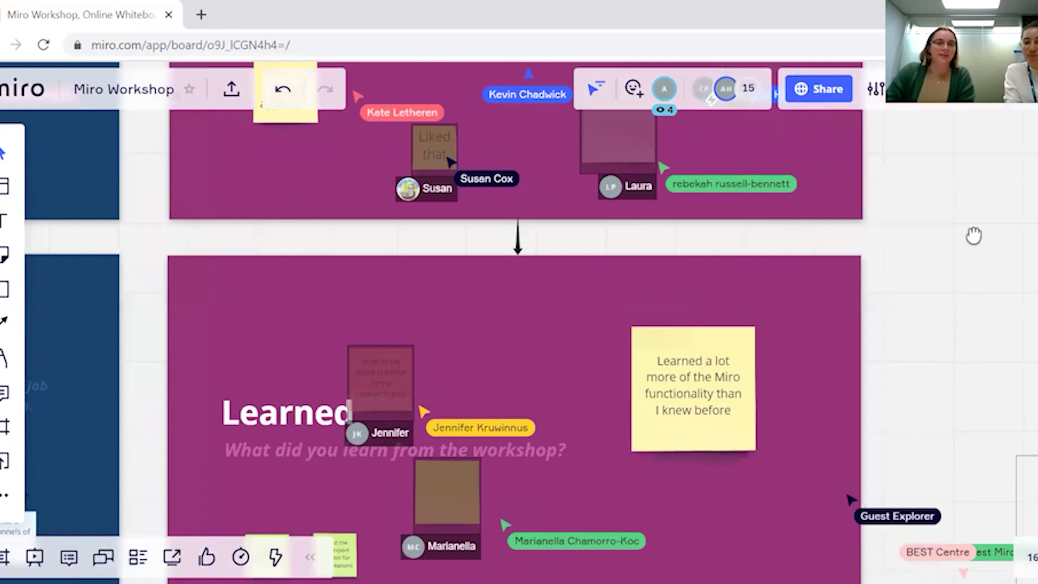
scroll(976, 236, "down", 4)
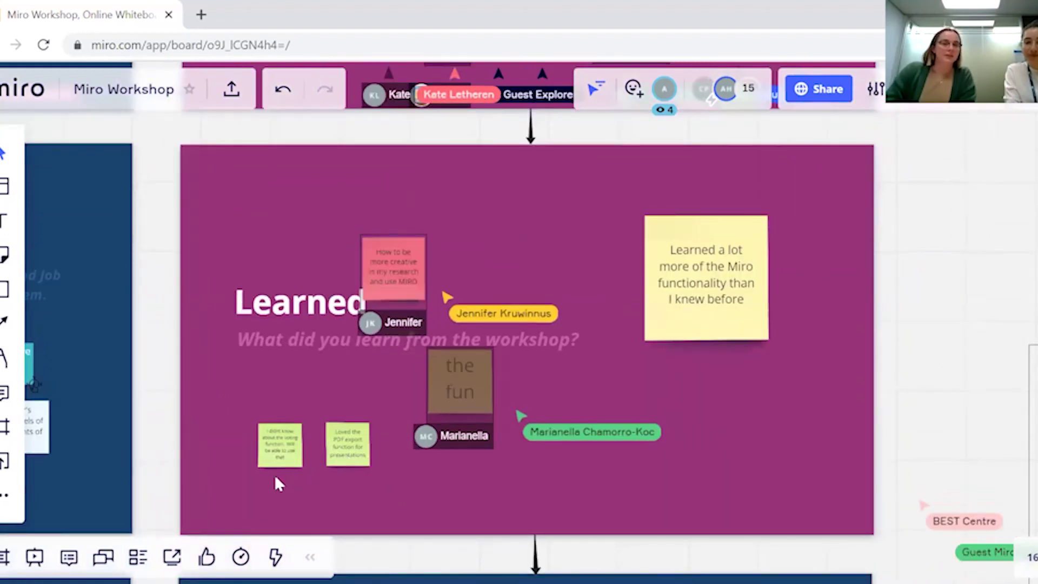
scroll(293, 433, "up", 3)
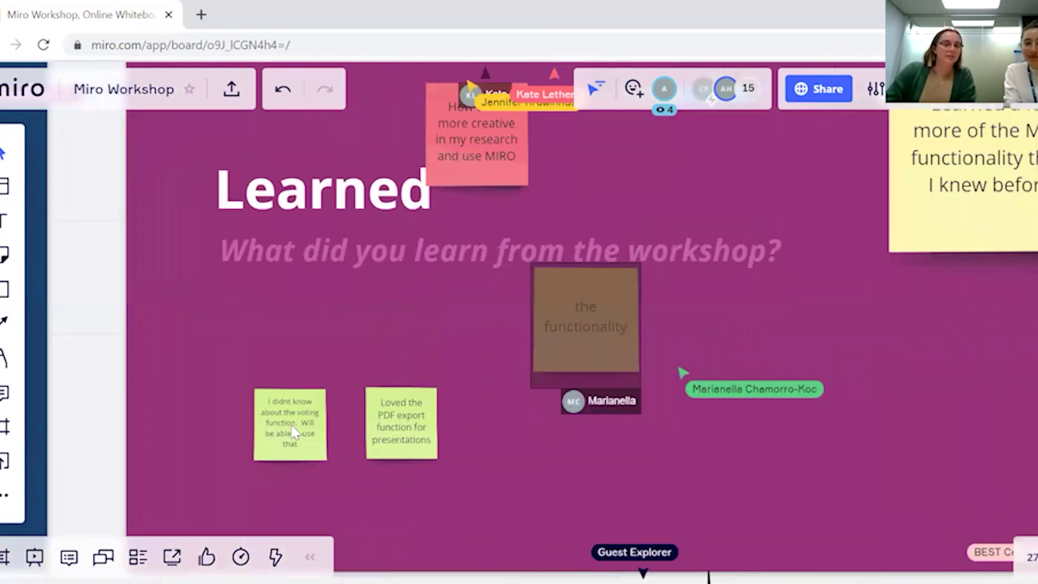
scroll(302, 424, "up", 2)
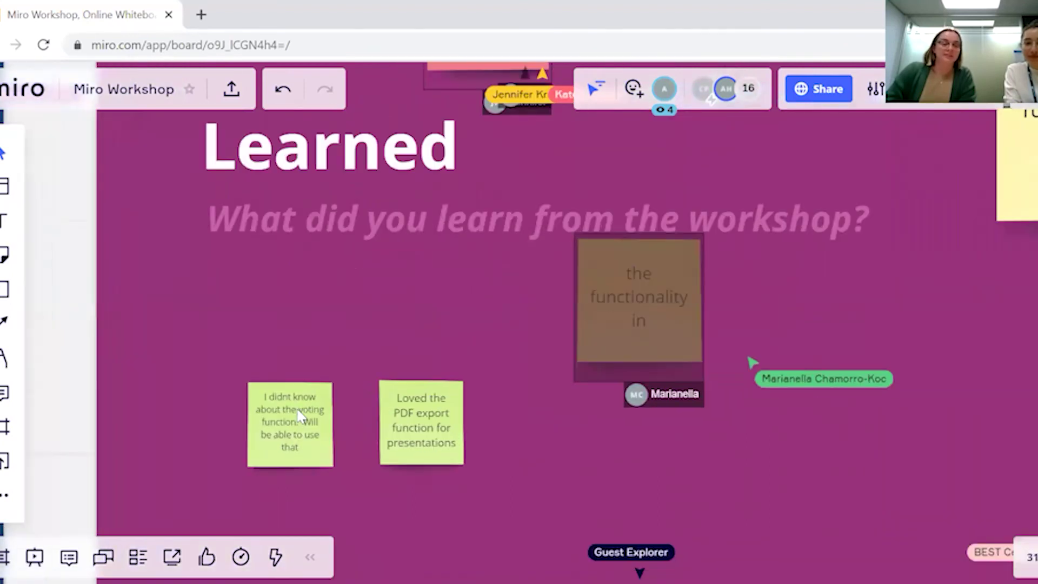
scroll(299, 416, "down", 2)
scroll(294, 411, "down", 3)
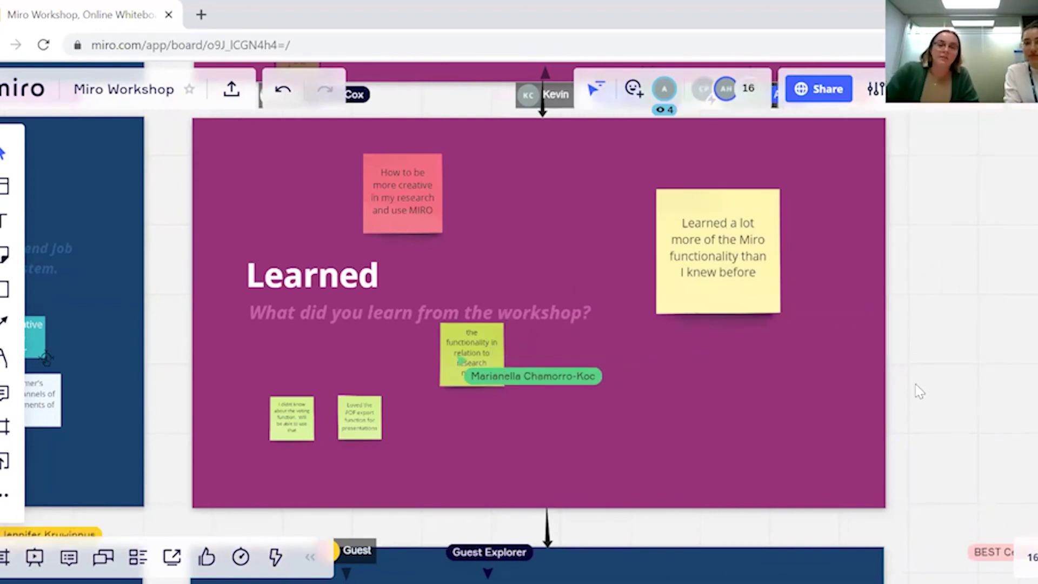
scroll(902, 375, "down", 3)
scroll(914, 375, "down", 2)
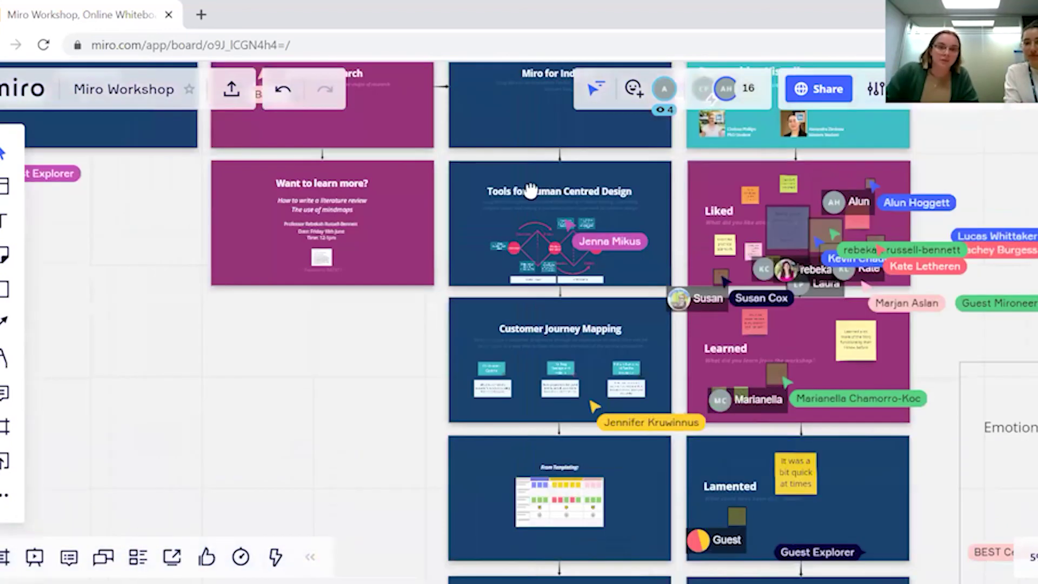
scroll(457, 364, "down", 4)
scroll(457, 364, "left", 3)
scroll(721, 331, "left", 5)
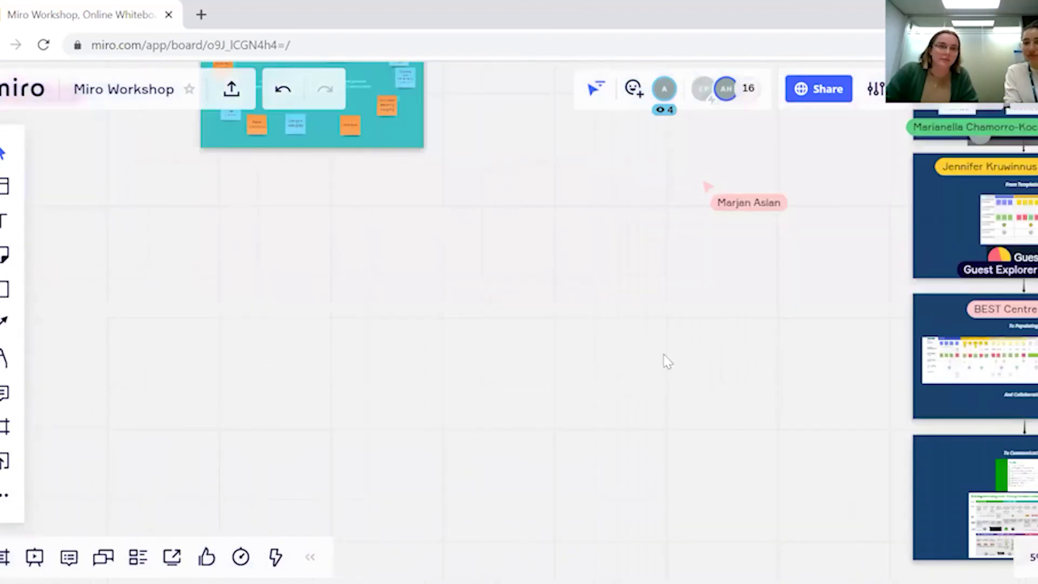
scroll(357, 397, "down", 3)
scroll(390, 416, "left", 2)
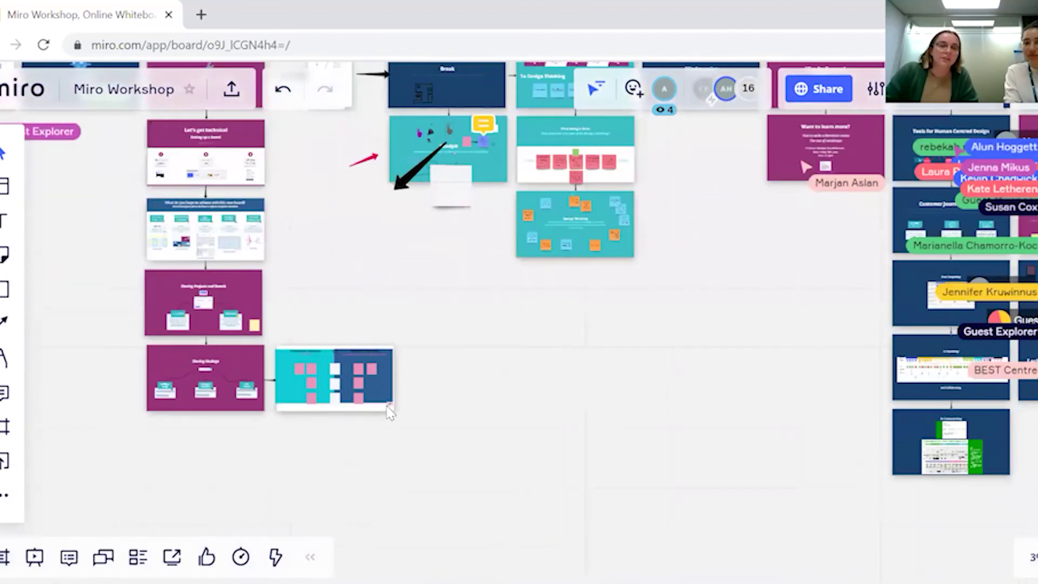
scroll(389, 414, "up", 4)
scroll(420, 439, "up", 2)
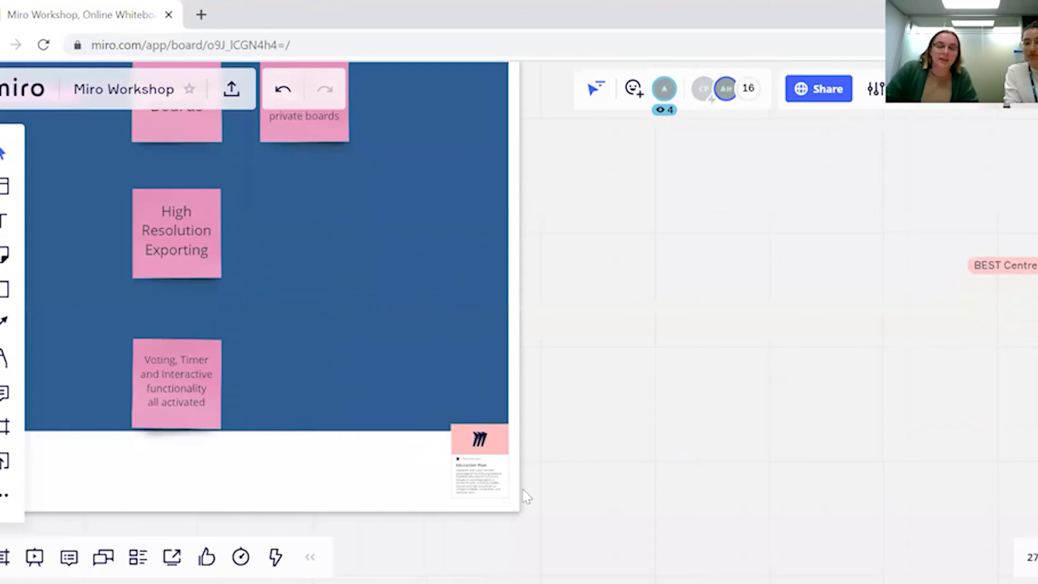
scroll(528, 497, "up", 4)
scroll(498, 359, "down", 2)
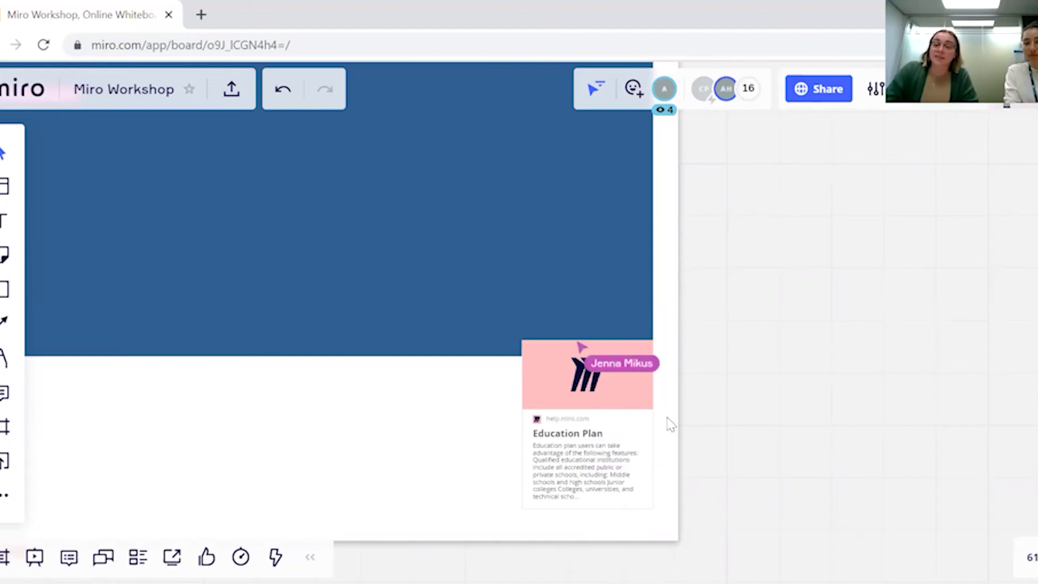
scroll(835, 320, "down", 5)
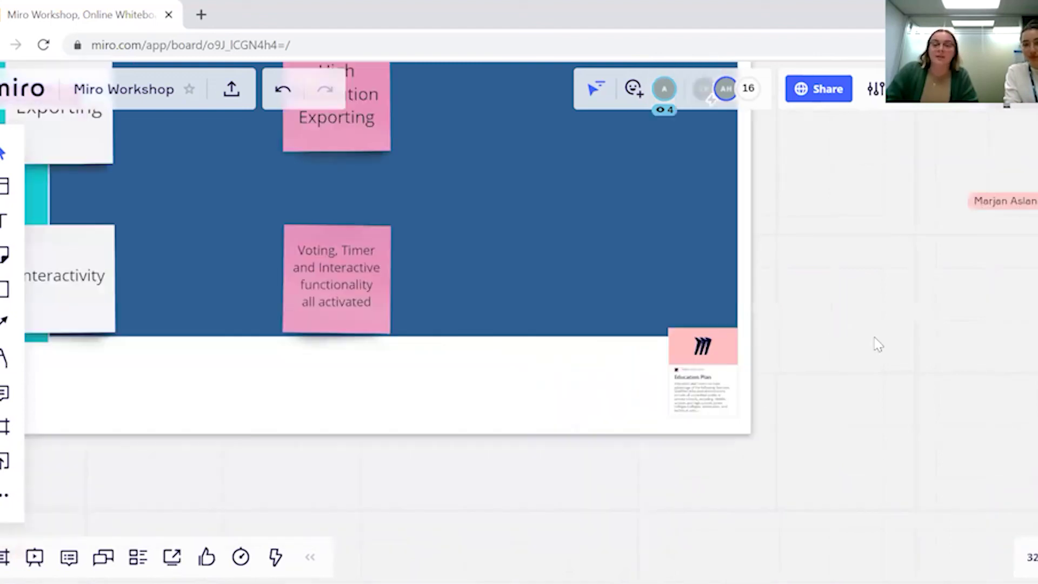
scroll(665, 368, "down", 8)
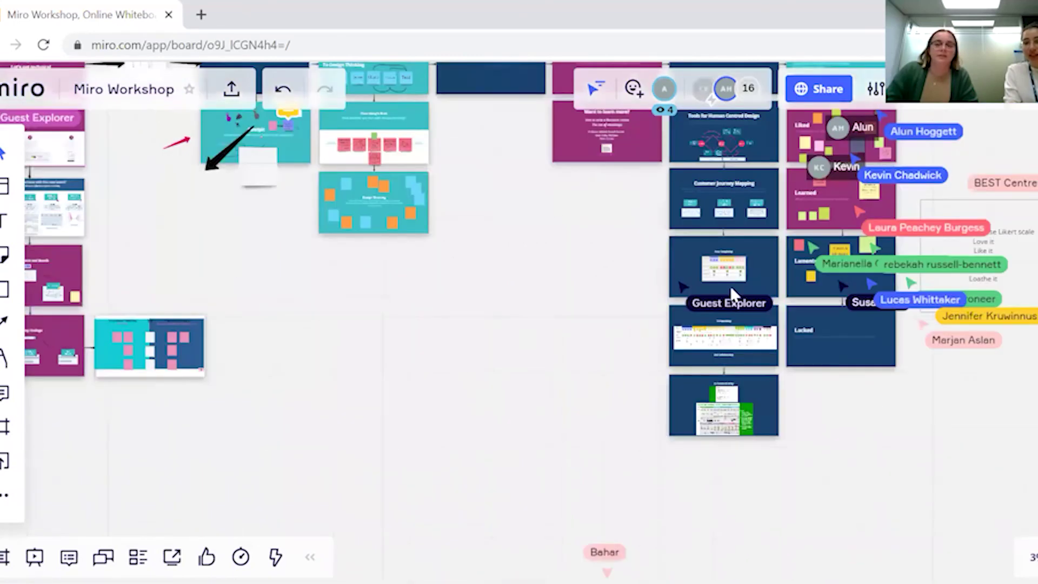
scroll(732, 295, "right", 3)
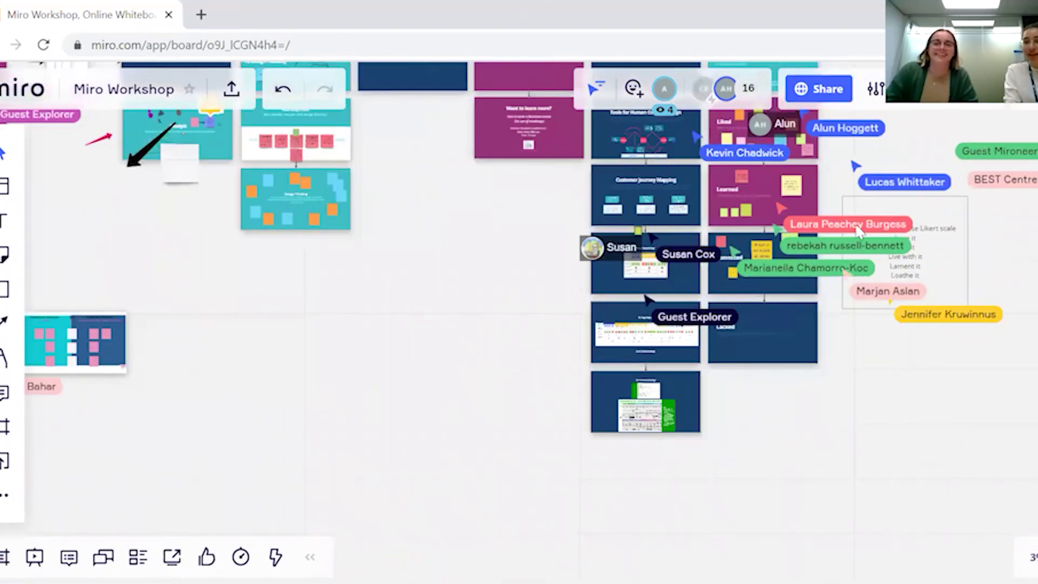
scroll(852, 224, "up", 5)
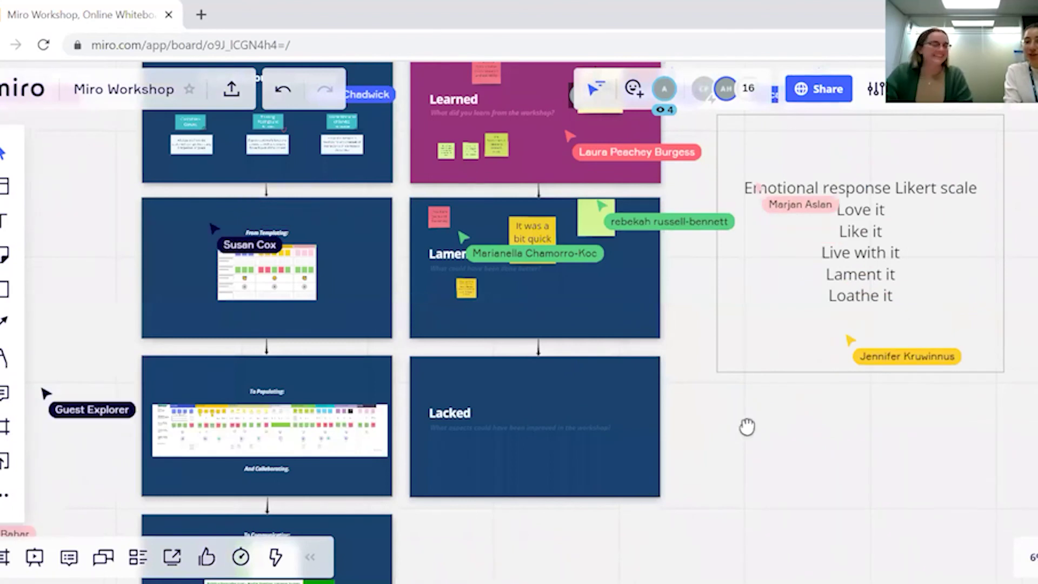
scroll(749, 430, "up", 1)
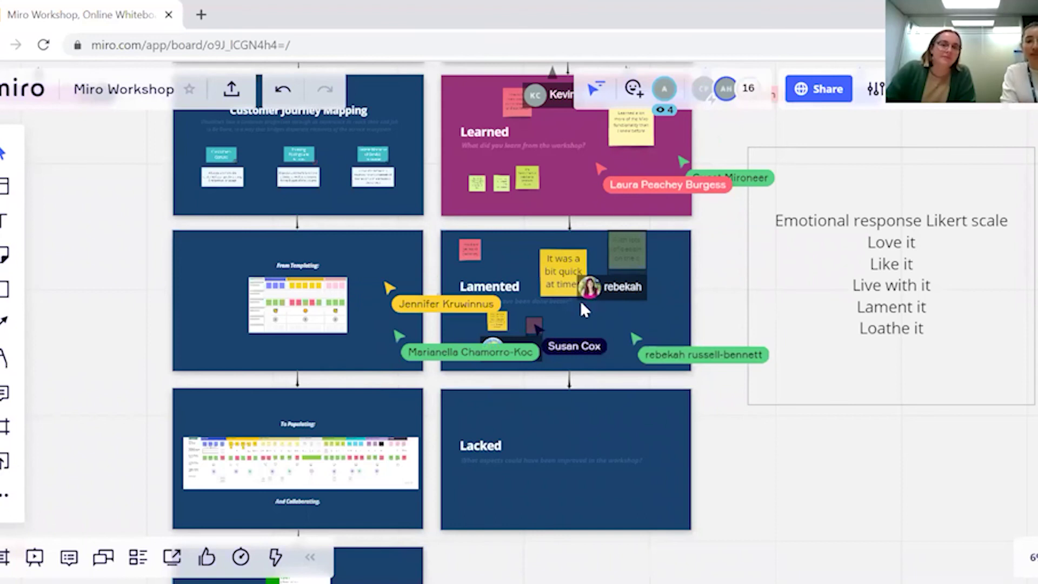
scroll(616, 294, "up", 3)
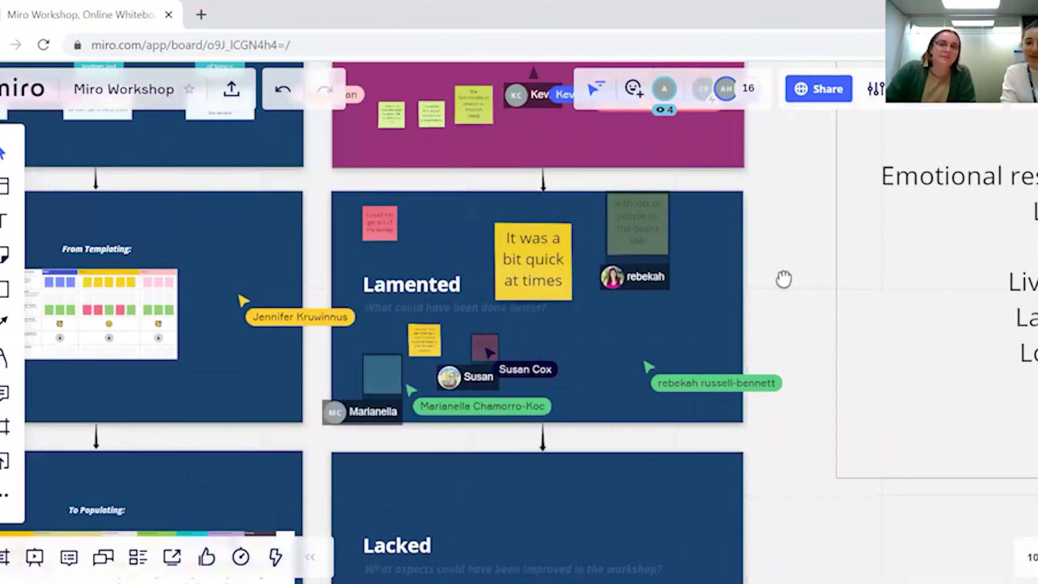
scroll(768, 250, "down", 3)
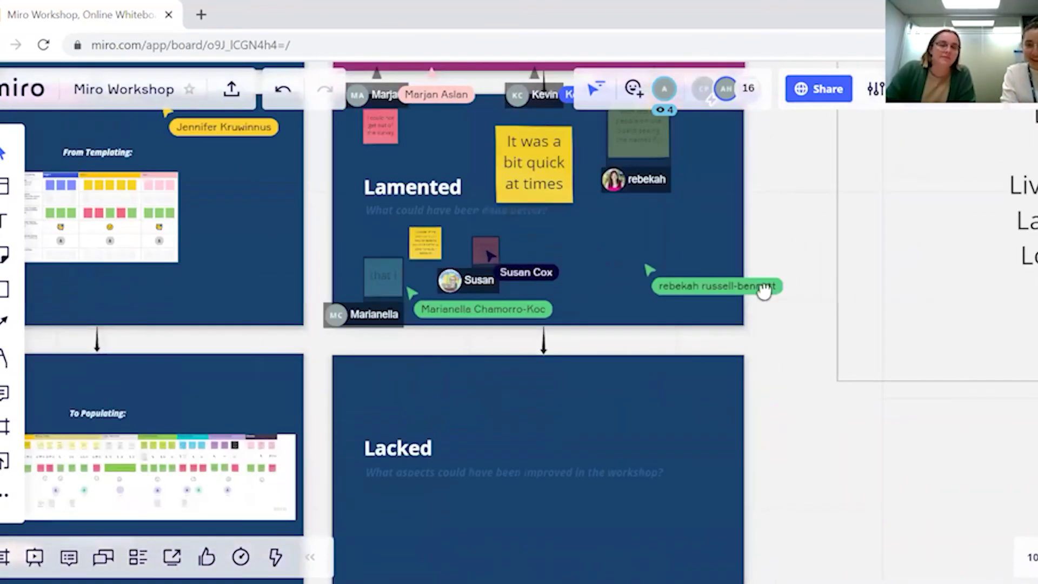
scroll(772, 301, "up", 4)
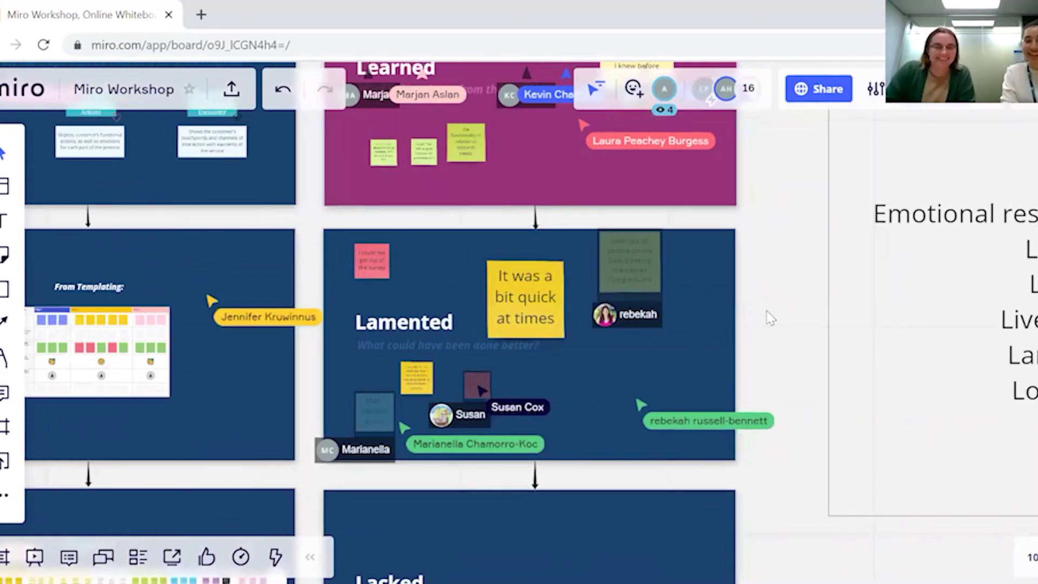
scroll(773, 292, "up", 1)
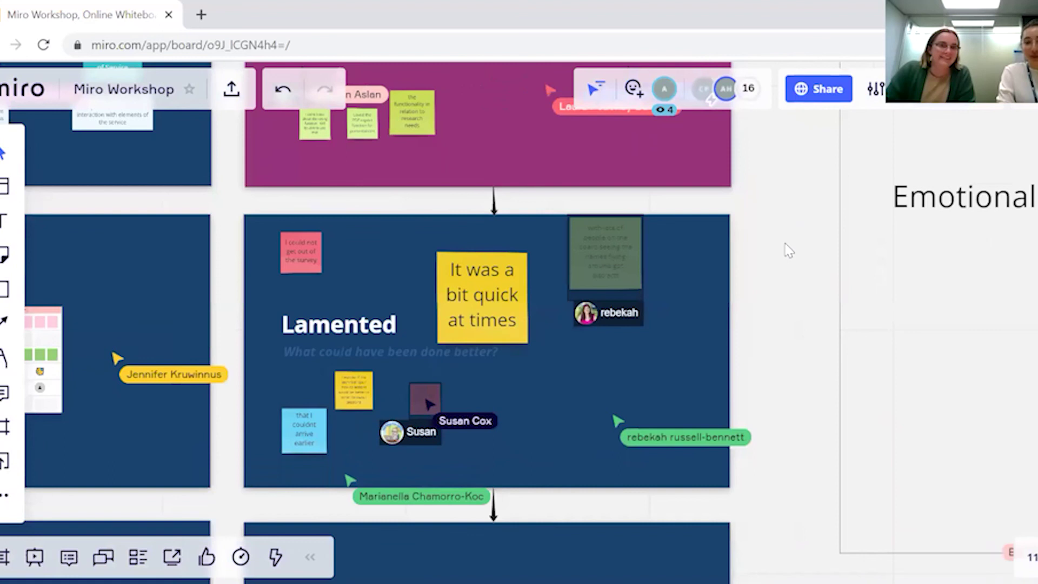
scroll(786, 252, "down", 2)
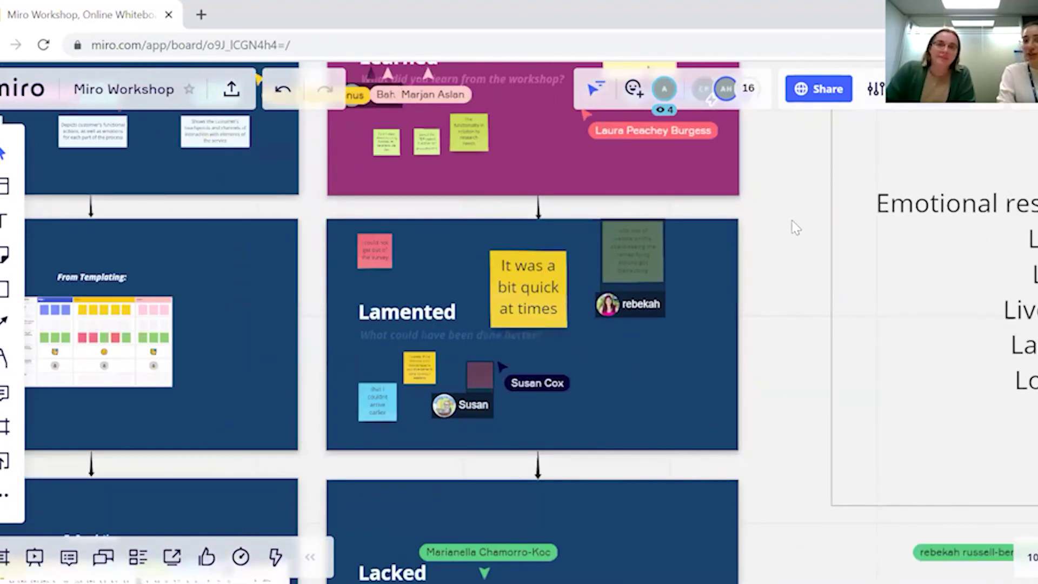
scroll(767, 301, "up", 3)
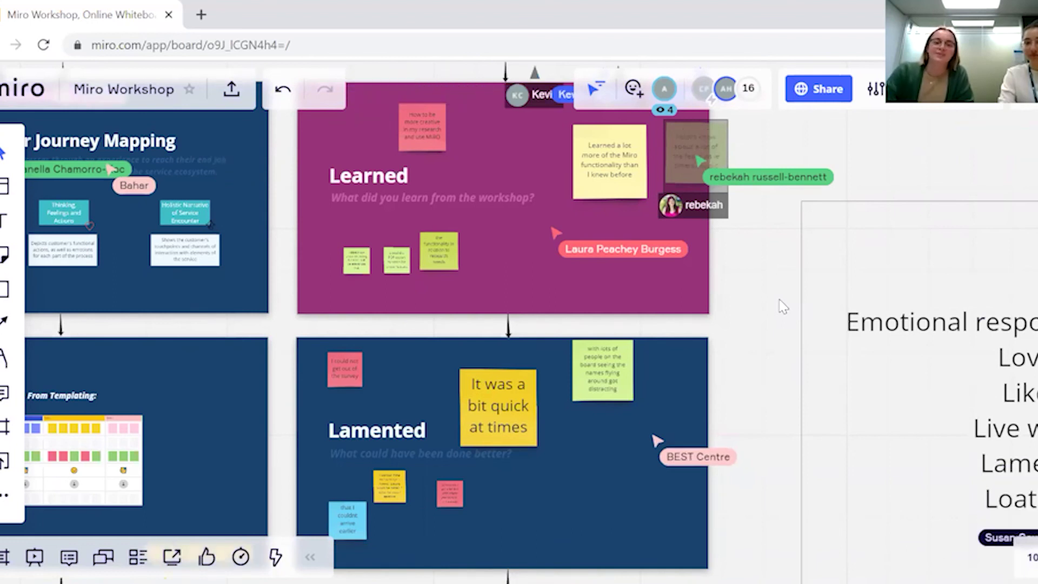
Pan across the feedback frames to bring the whole Lamented frame into view.
scroll(807, 323, "up", 3)
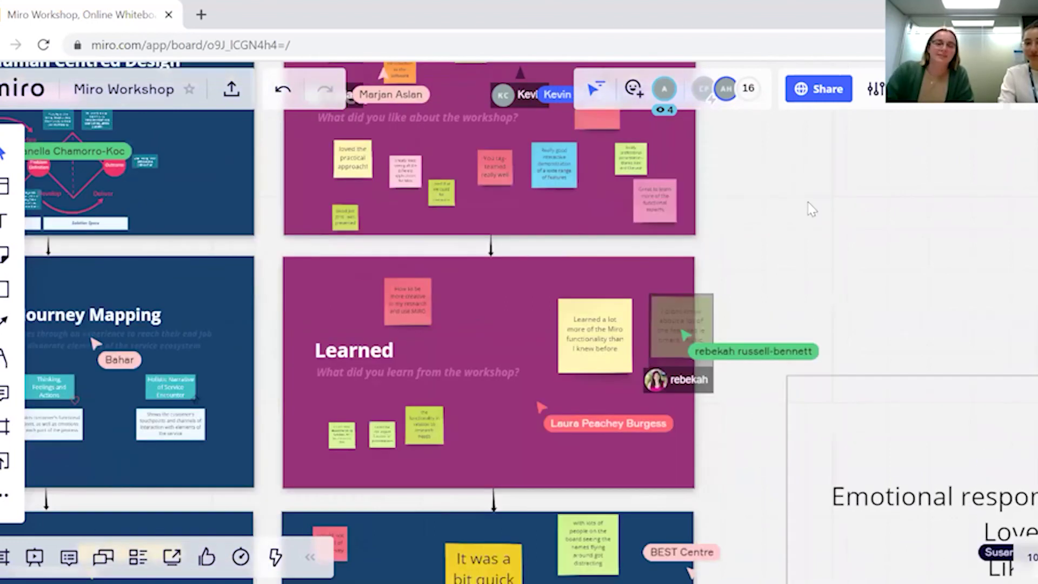
scroll(795, 448, "up", 4)
scroll(790, 303, "up", 1)
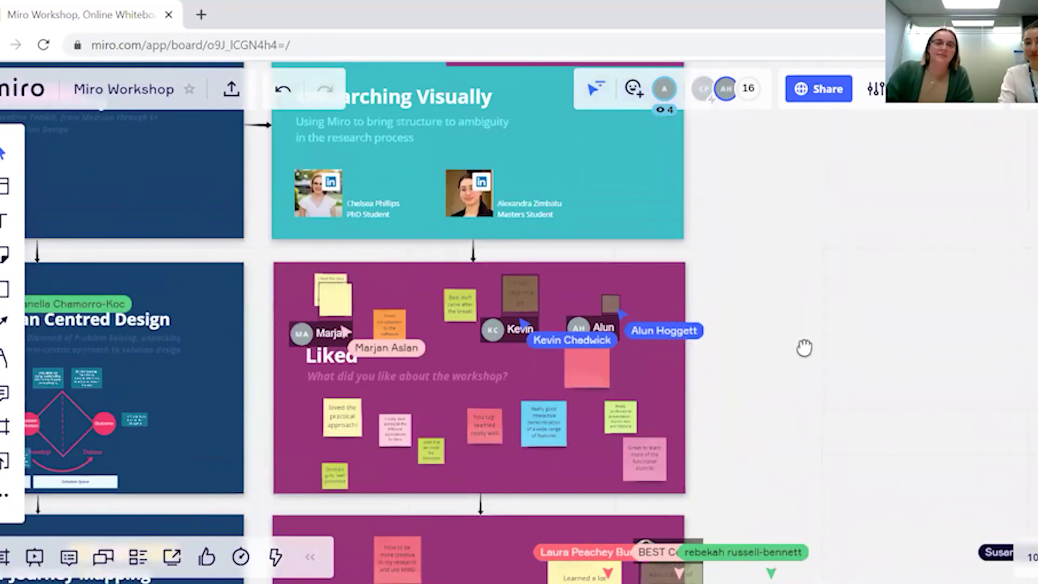
scroll(771, 316, "up", 3)
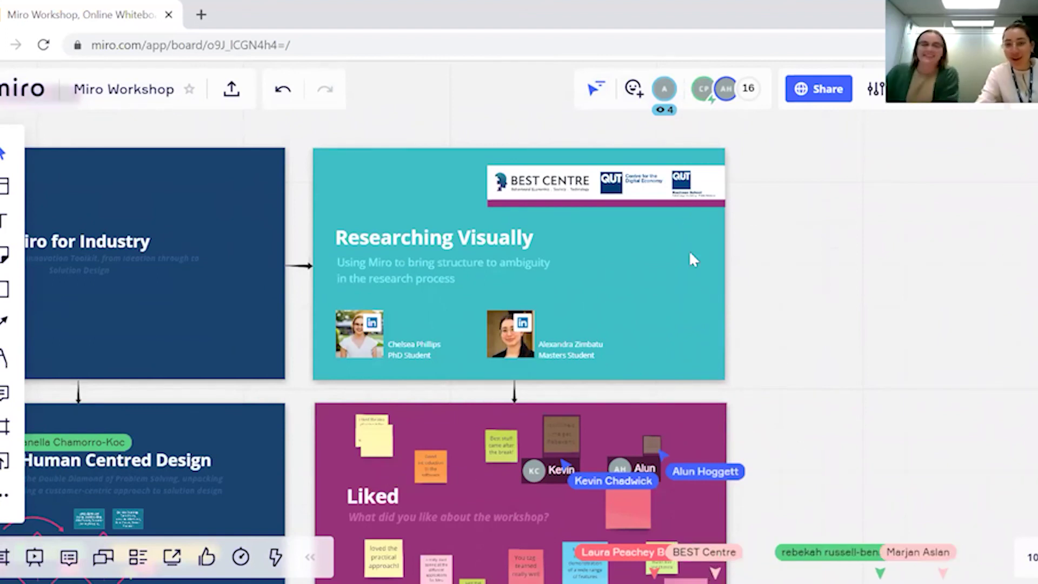
scroll(549, 416, "down", 5)
scroll(543, 454, "down", 2)
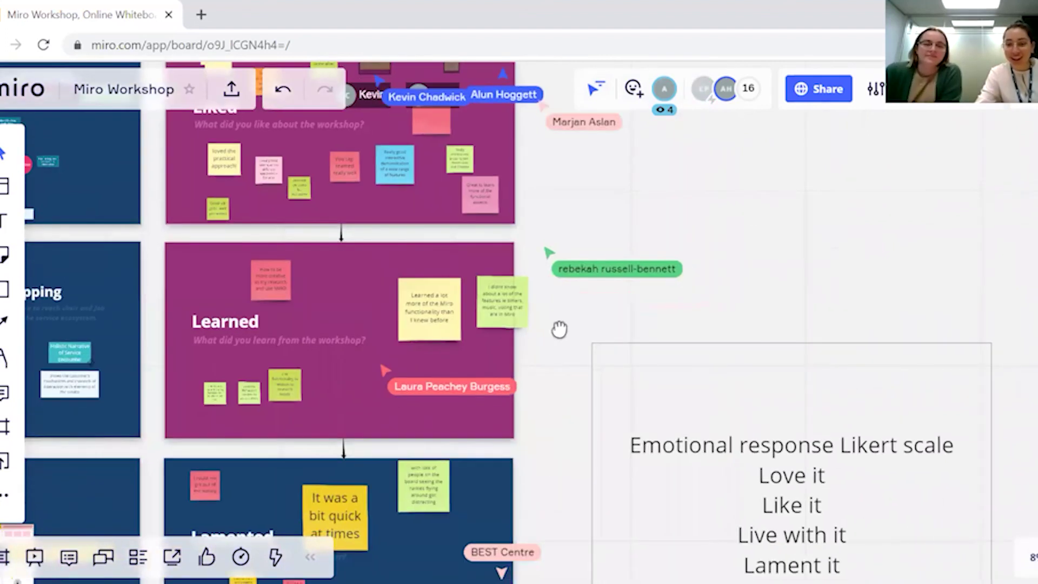
scroll(581, 390, "down", 4)
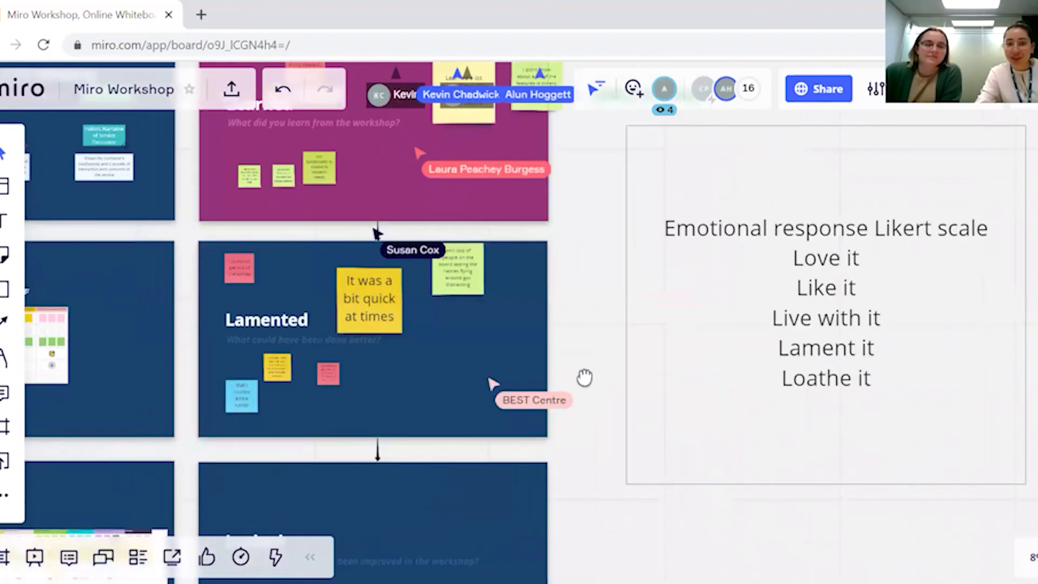
scroll(586, 375, "down", 3)
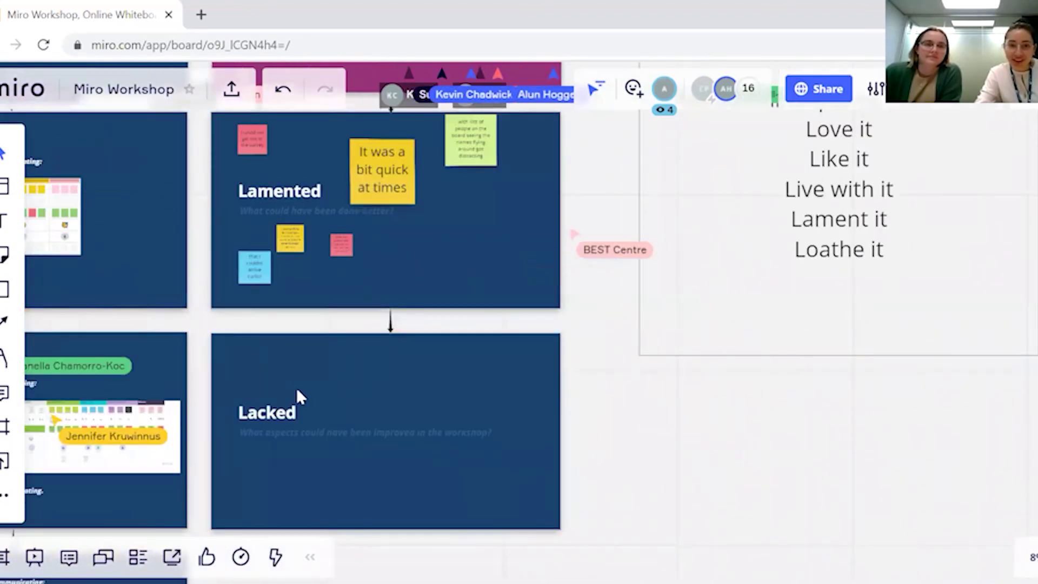
scroll(273, 331, "up", 2)
scroll(276, 331, "up", 1)
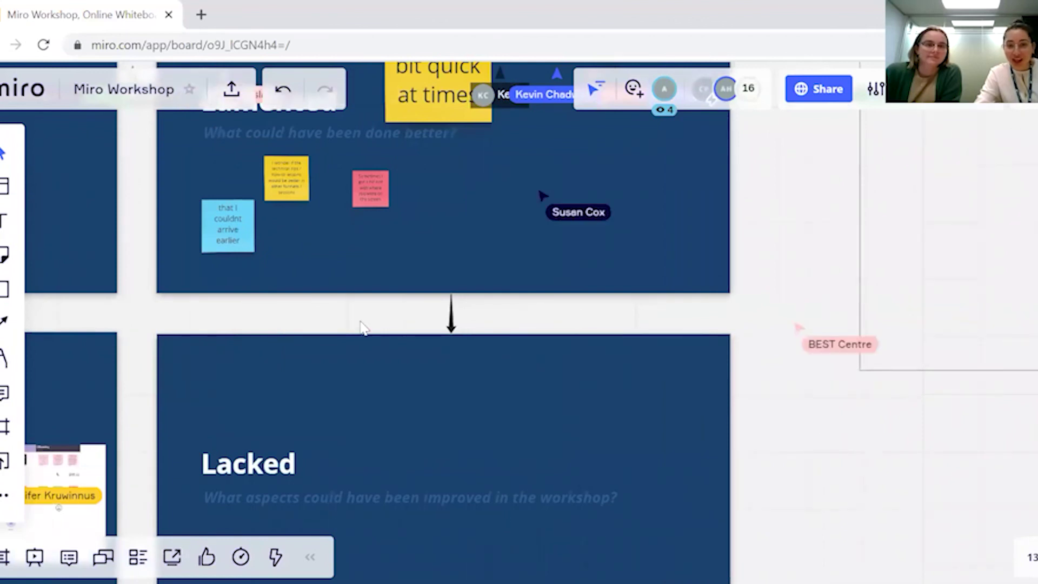
left_click_drag(360, 365, 348, 487)
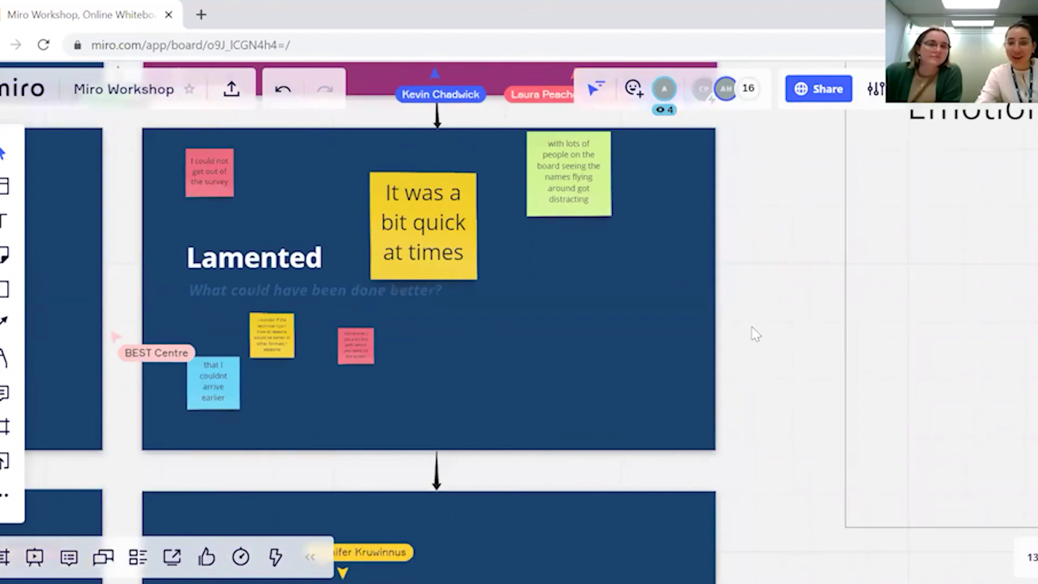
Zoom in until the Liked frame's notes, like 'Best stuff came after the break!', fill the screen.
scroll(767, 409, "down", 3)
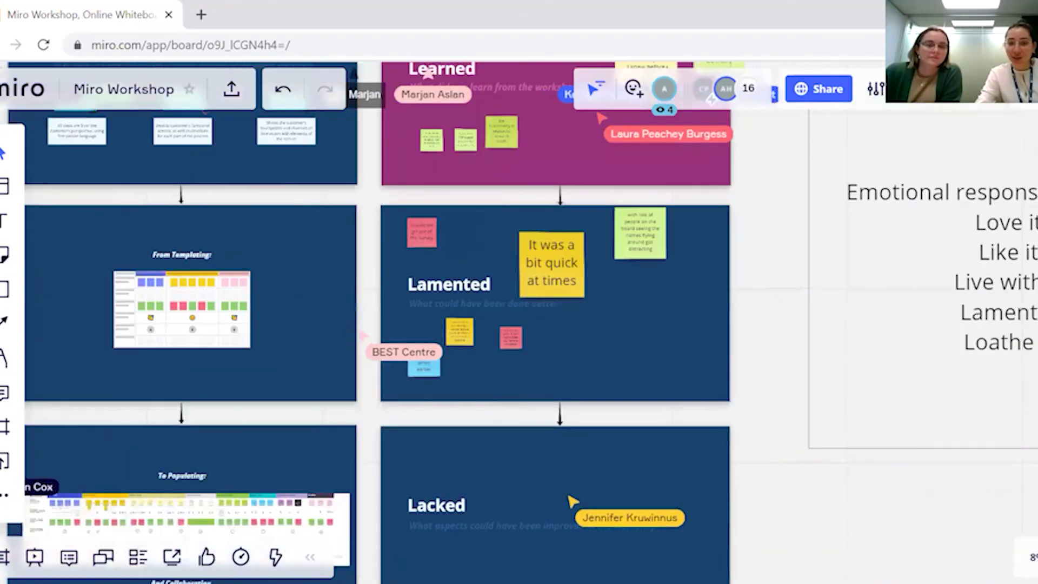
scroll(676, 336, "up", 3)
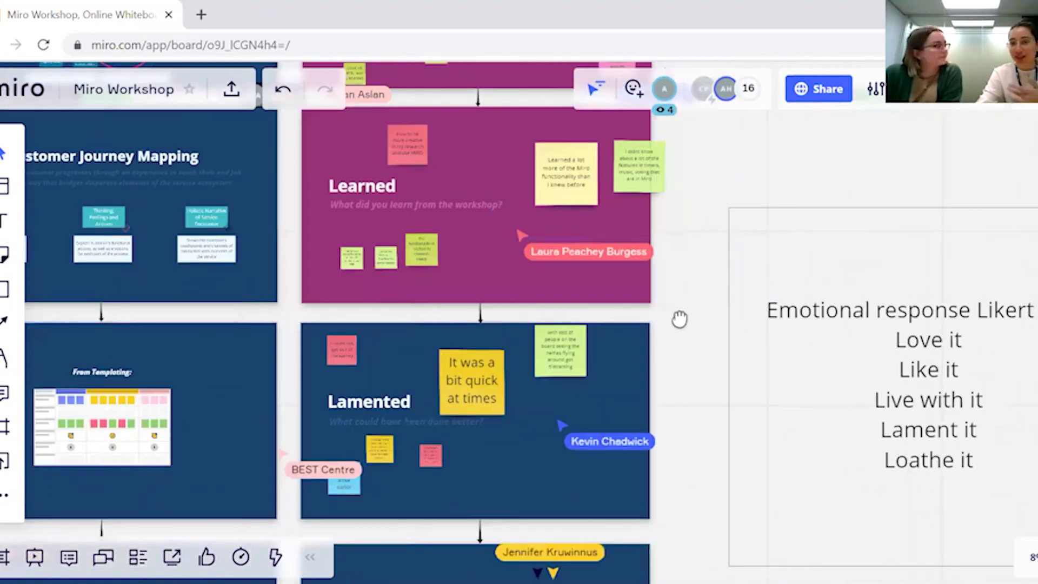
scroll(593, 446, "up", 3)
scroll(590, 395, "up", 3)
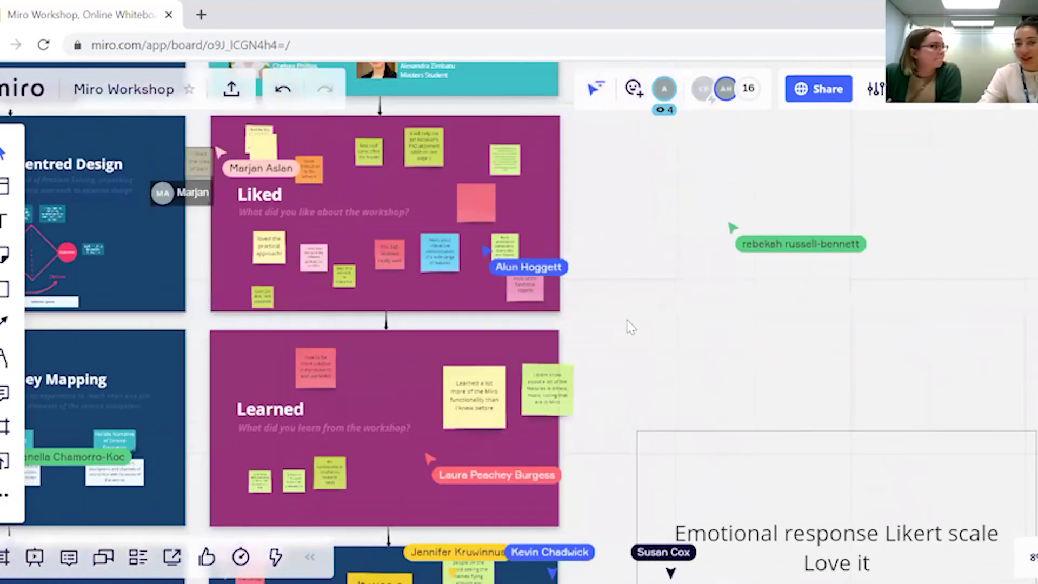
scroll(625, 368, "up", 1)
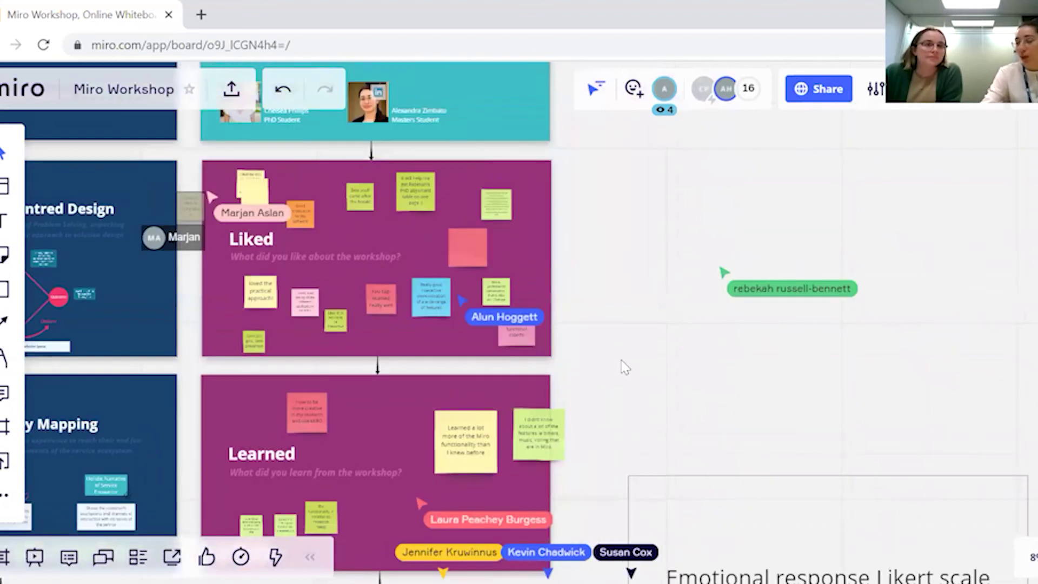
scroll(462, 294, "up", 1)
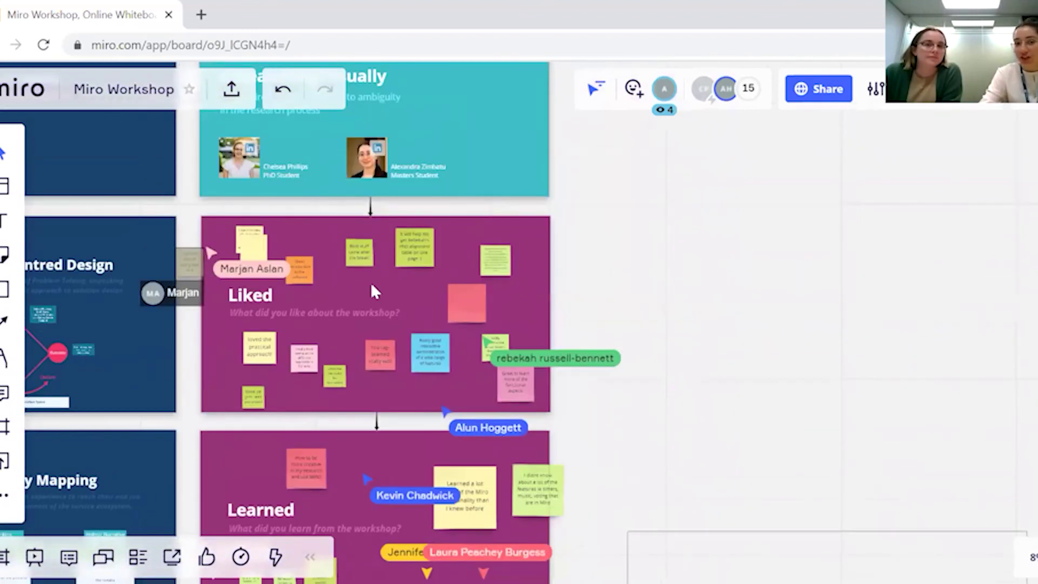
scroll(346, 269, "up", 5)
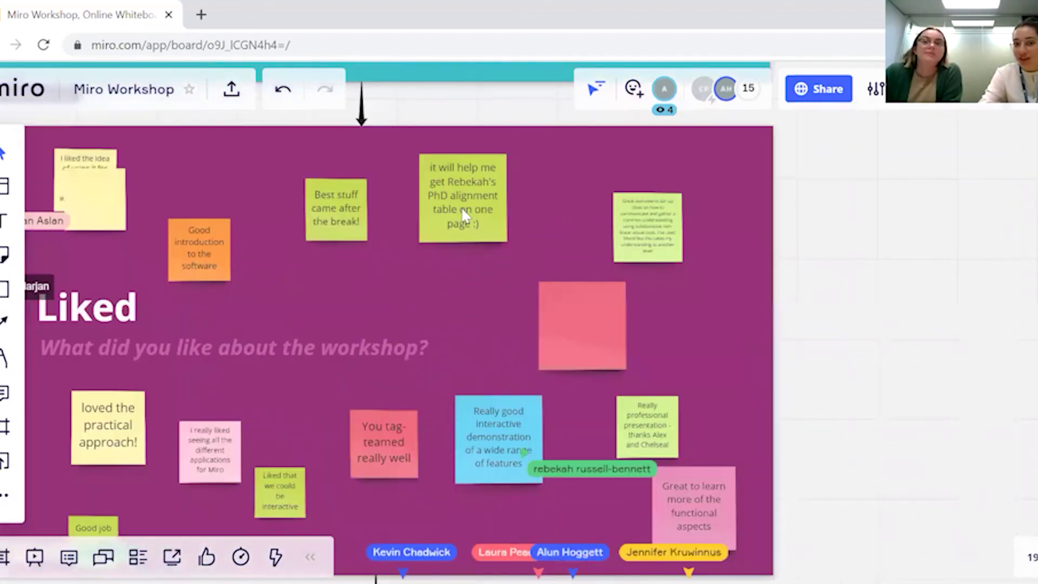
Align 'Best stuff came after the break!' and the adjacent green sticky on vertical centres.
left_click(468, 179, "shift")
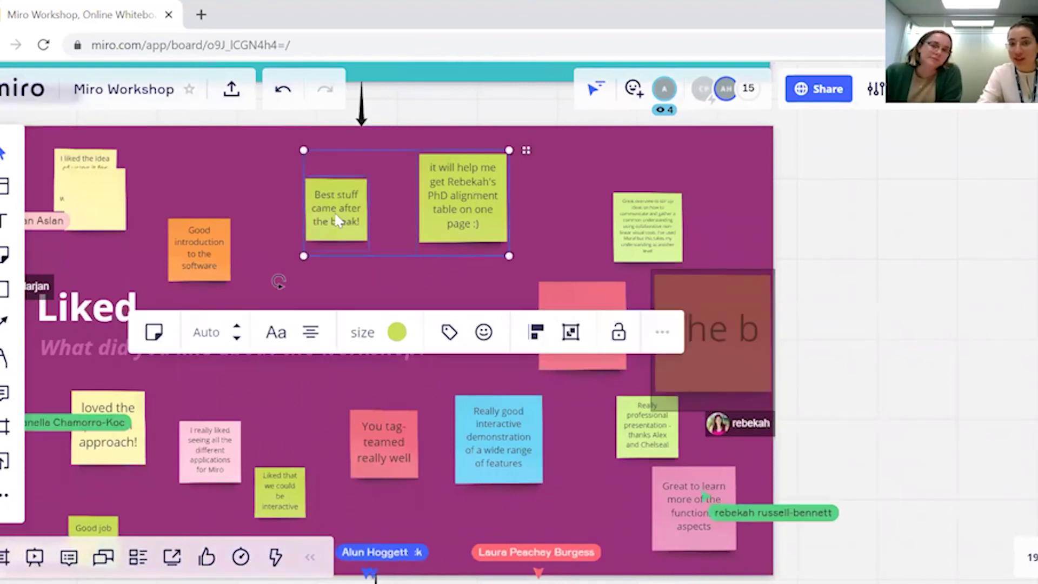
left_click(572, 333)
left_click(553, 333)
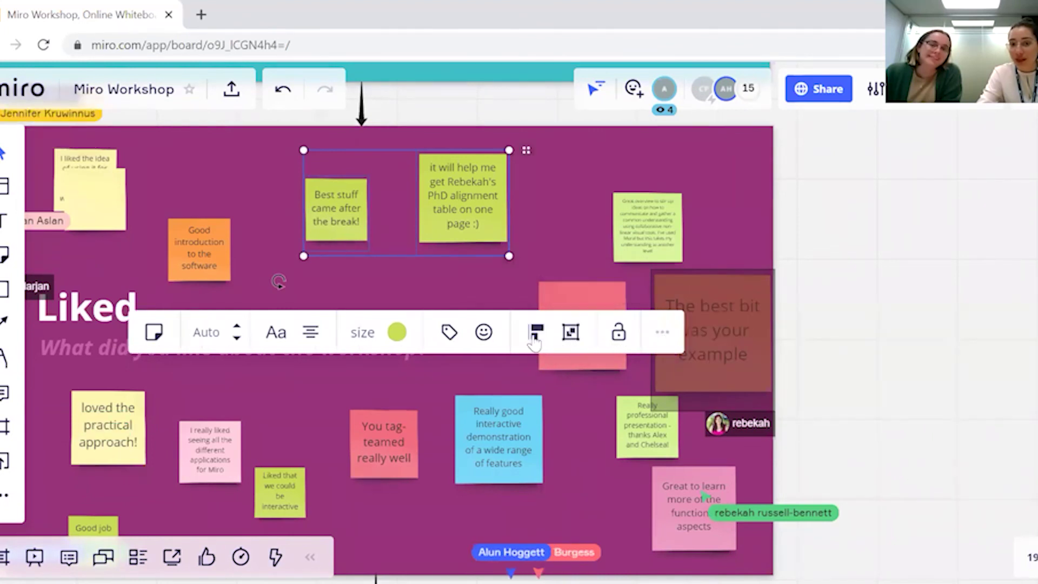
left_click(535, 338)
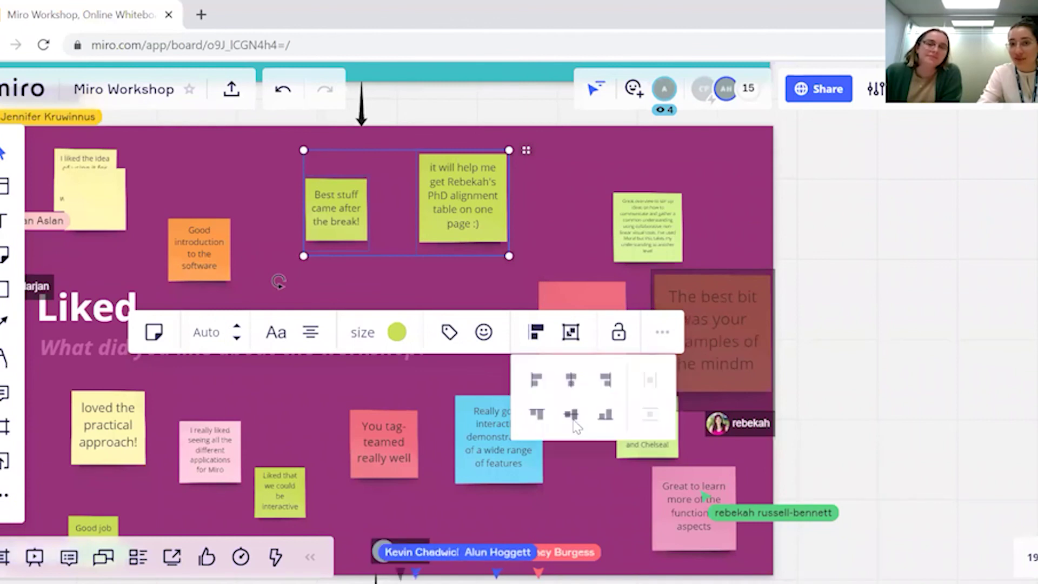
left_click(574, 417)
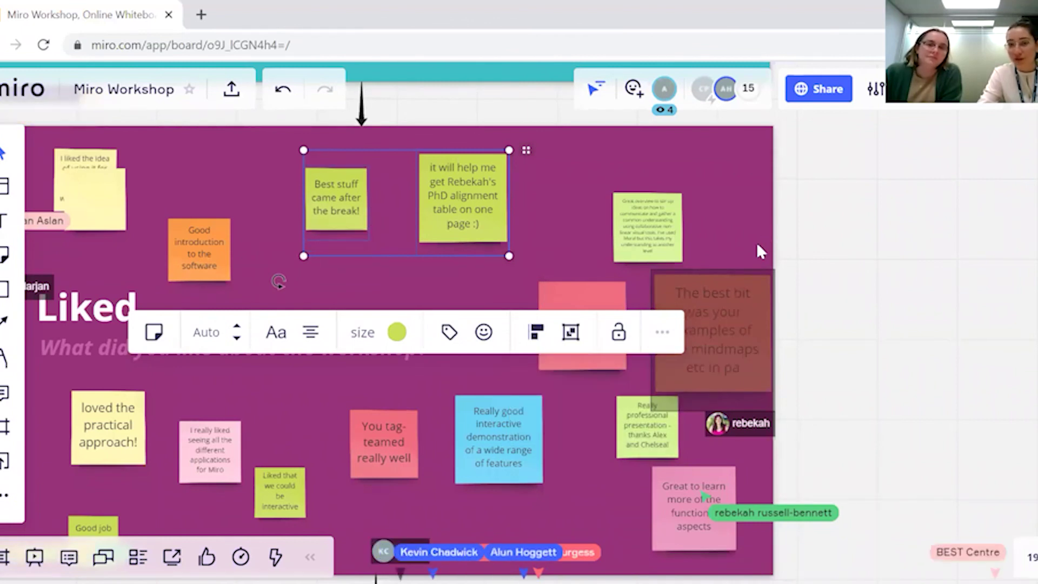
scroll(833, 255, "down", 5)
left_click(808, 389)
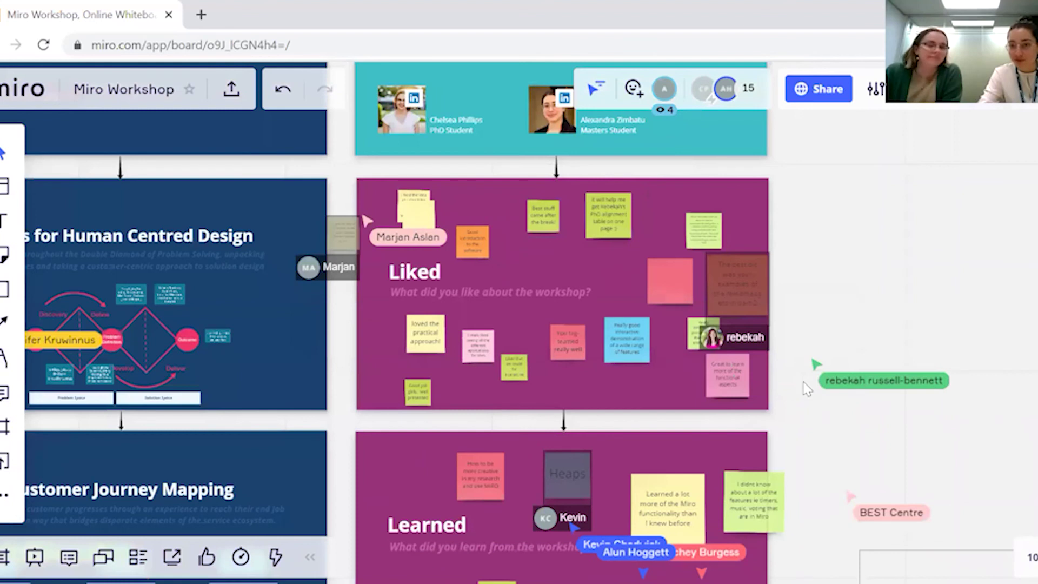
scroll(811, 373, "down", 2)
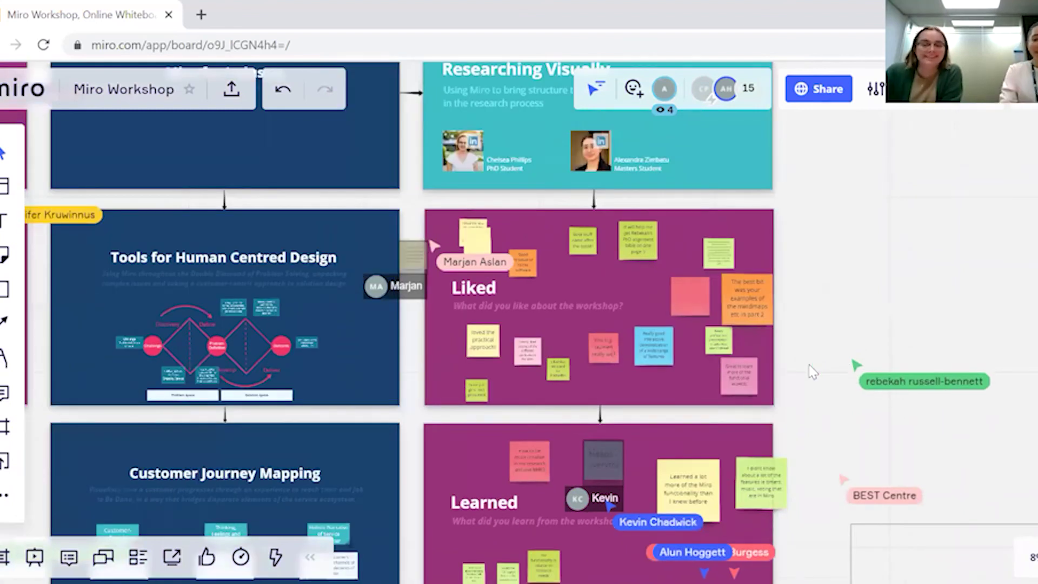